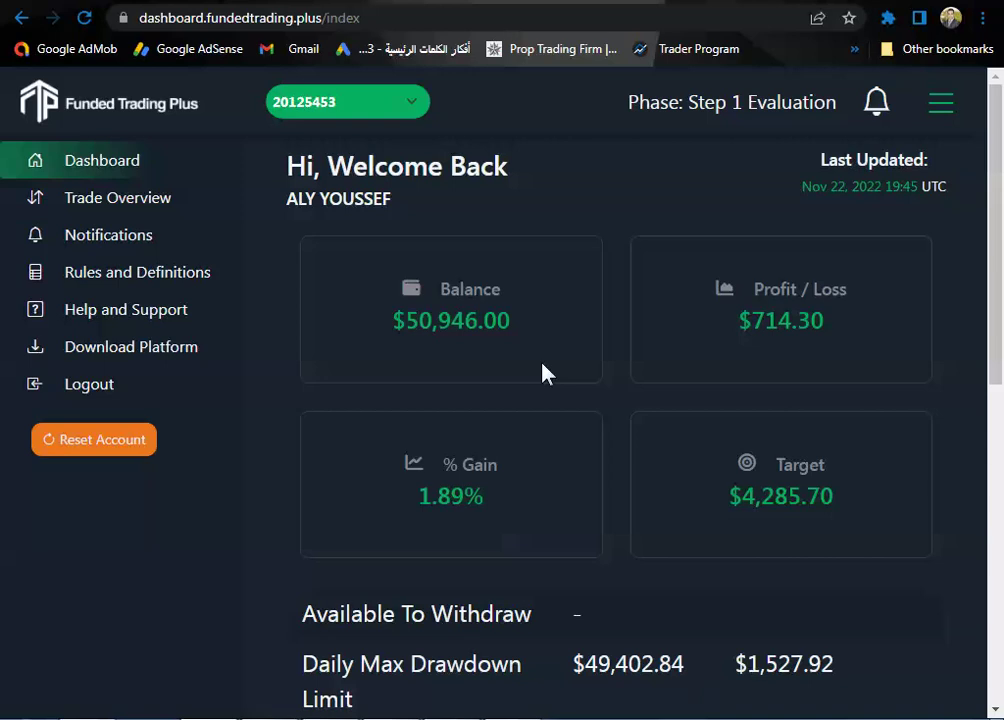
Refresh the trading account dashboard and examine the Total Max Drawdown Limit entry.
key(F5)
scroll(541, 373, down, 2)
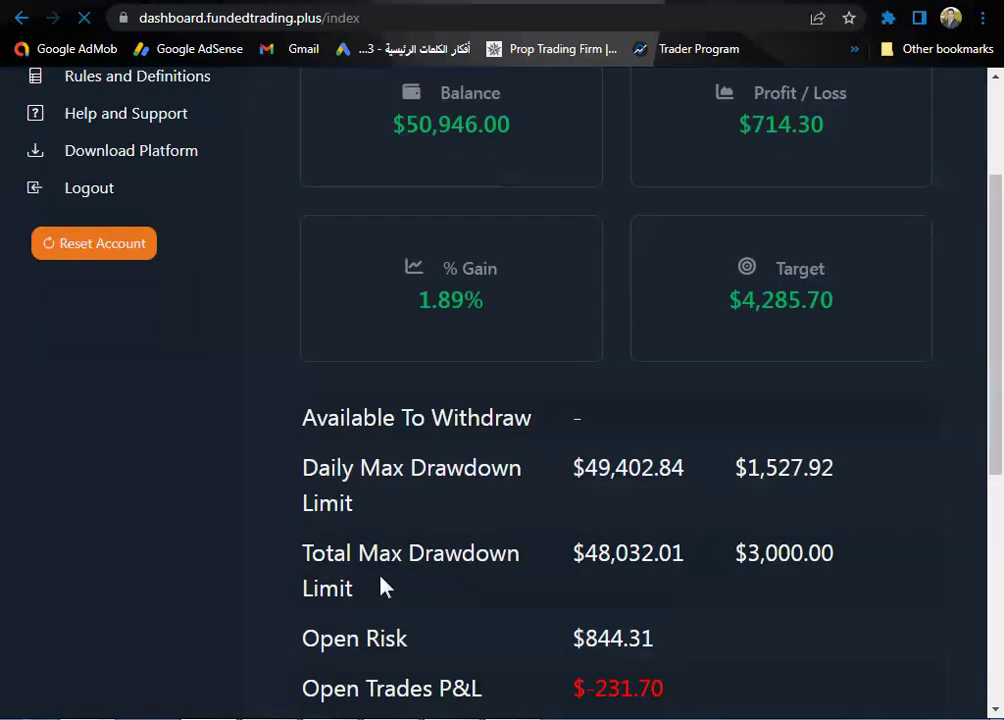
drag(299, 565, 520, 587)
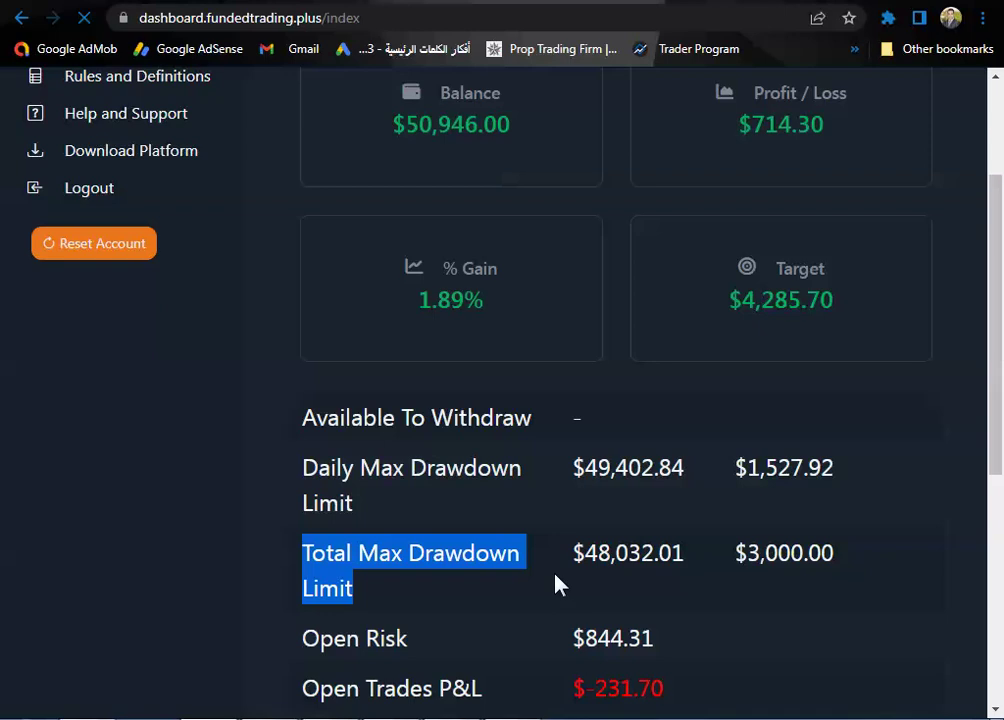
scroll(557, 585, up, 2)
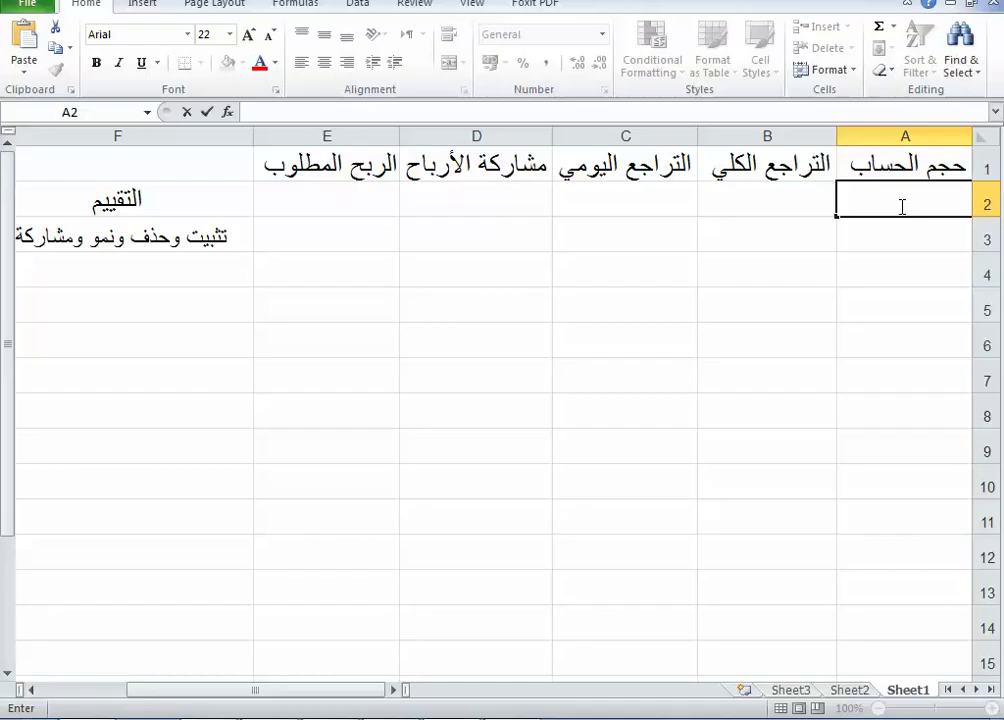
In the Excel sheet, enter 100000 as the account size in A2 and 0.06 as the total drawdown in B2.
text(100)
text(000)
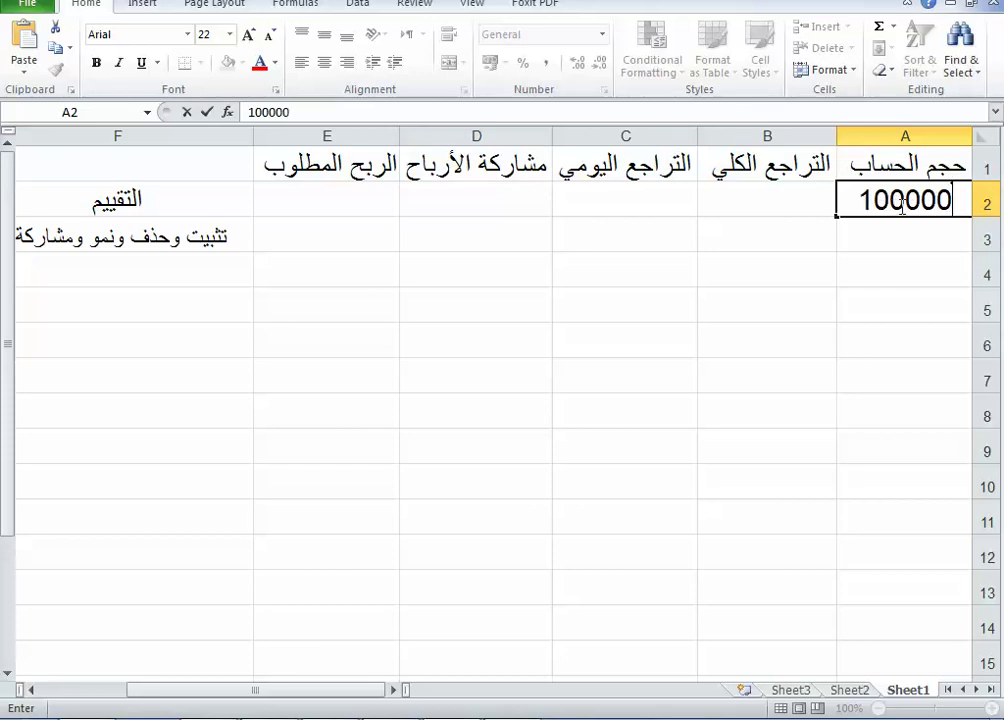
click(771, 207)
click(772, 207)
text(0.06)
Calculate the total drawdown amount in B3 with the formula =A2*B2.
click(769, 238)
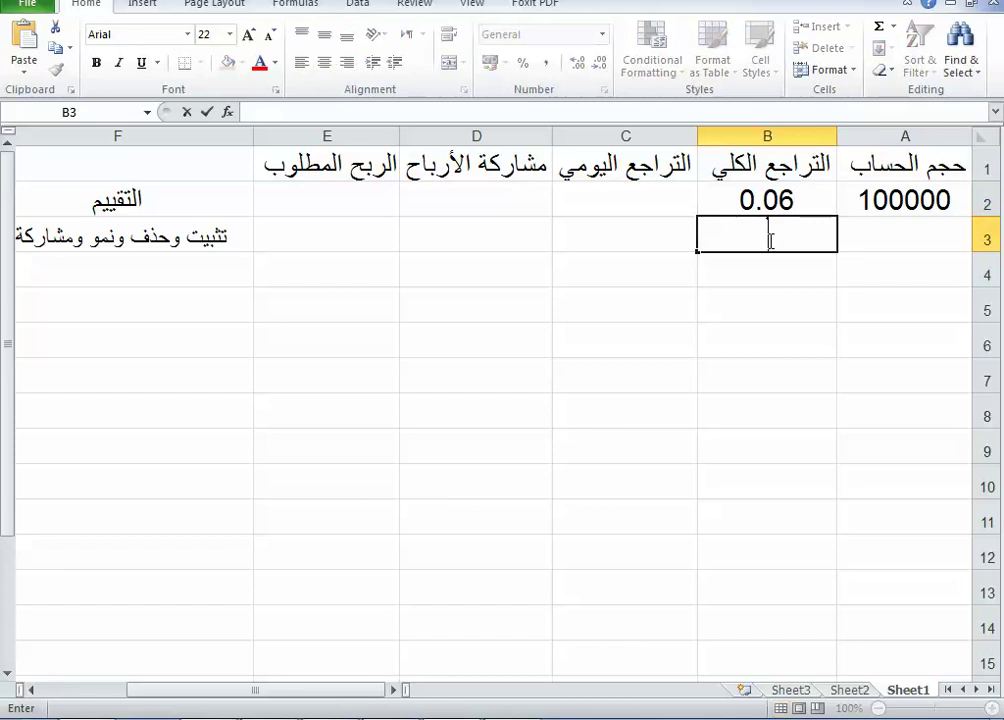
text(=)
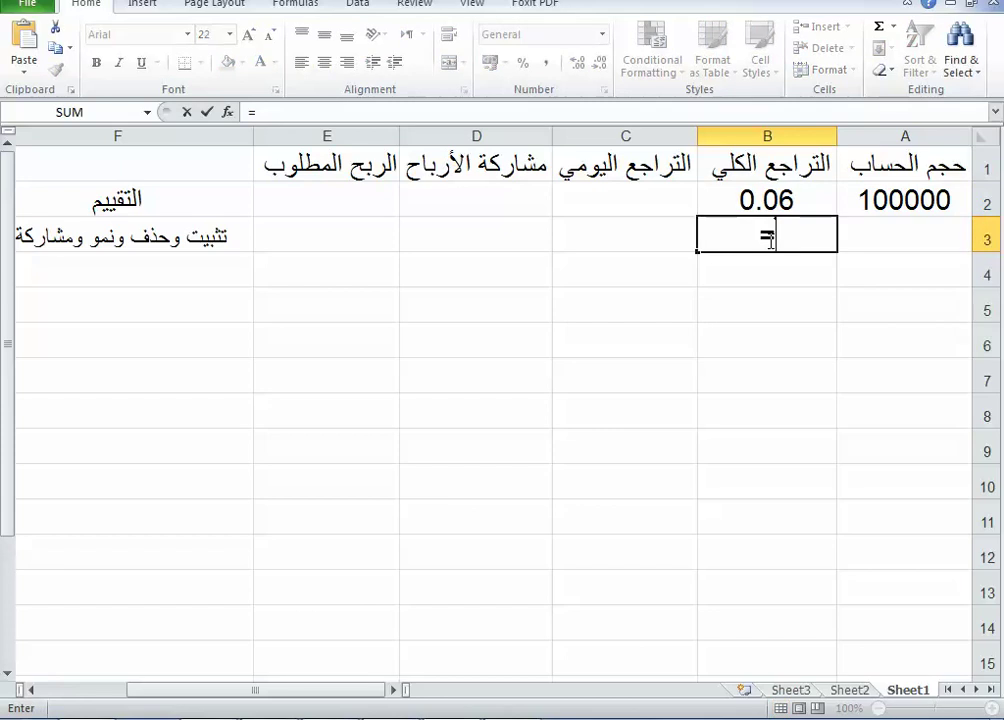
click(893, 199)
text(*)
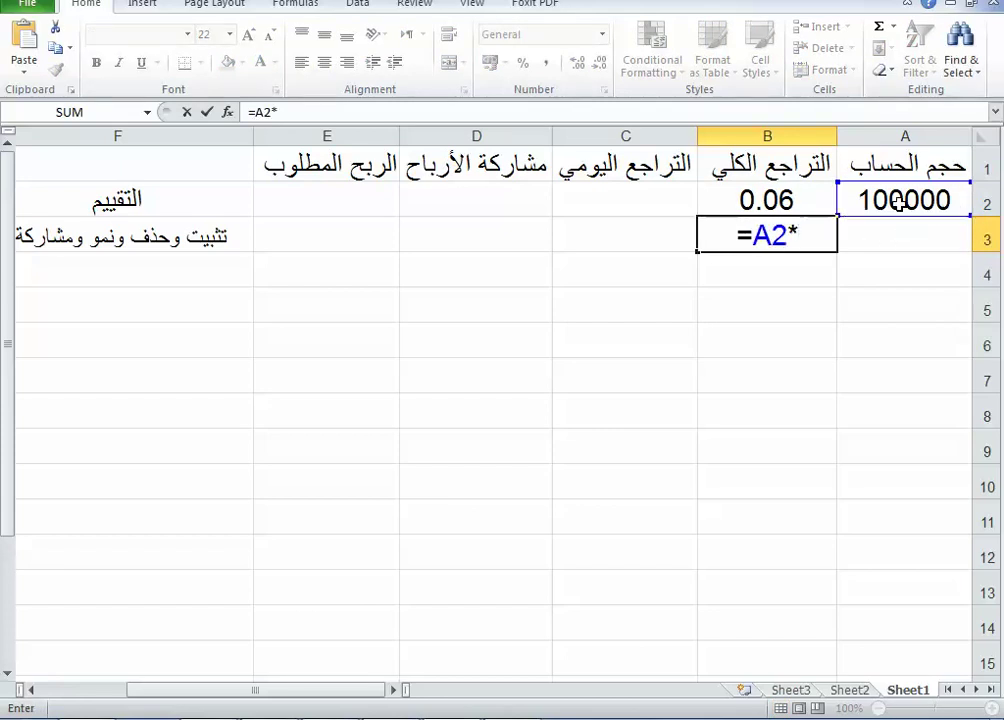
click(785, 200)
key(Return)
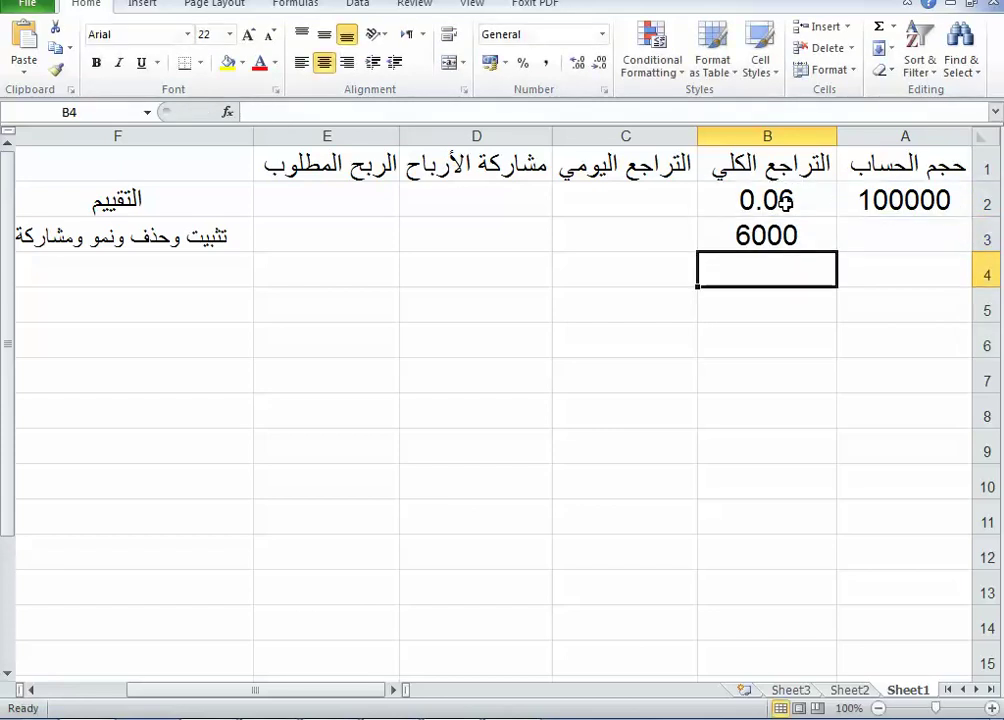
click(774, 239)
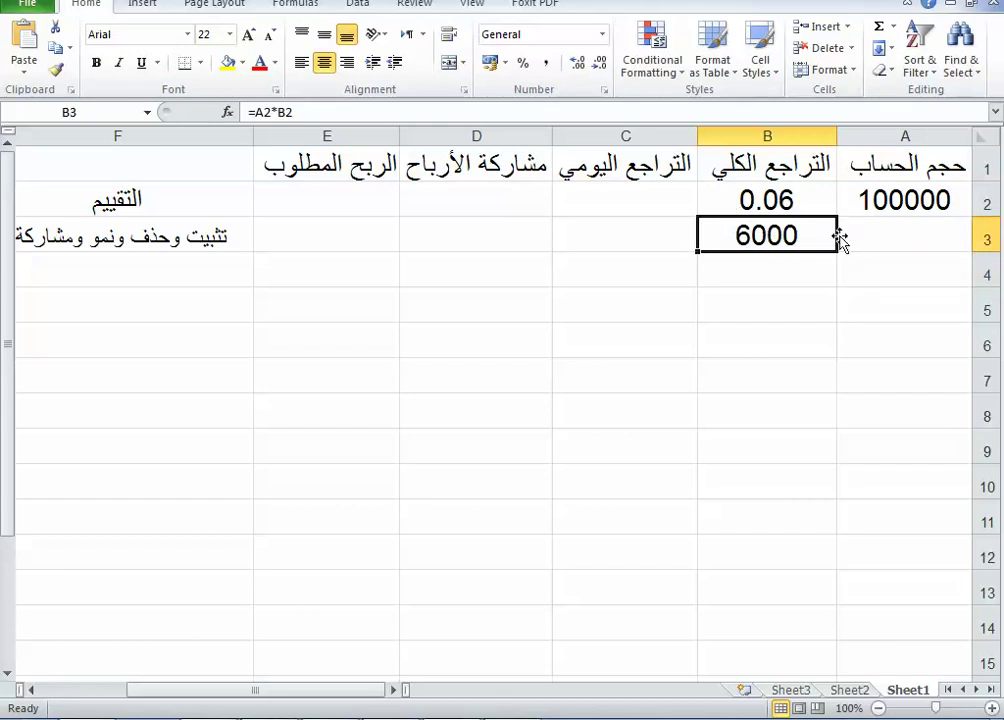
click(915, 202)
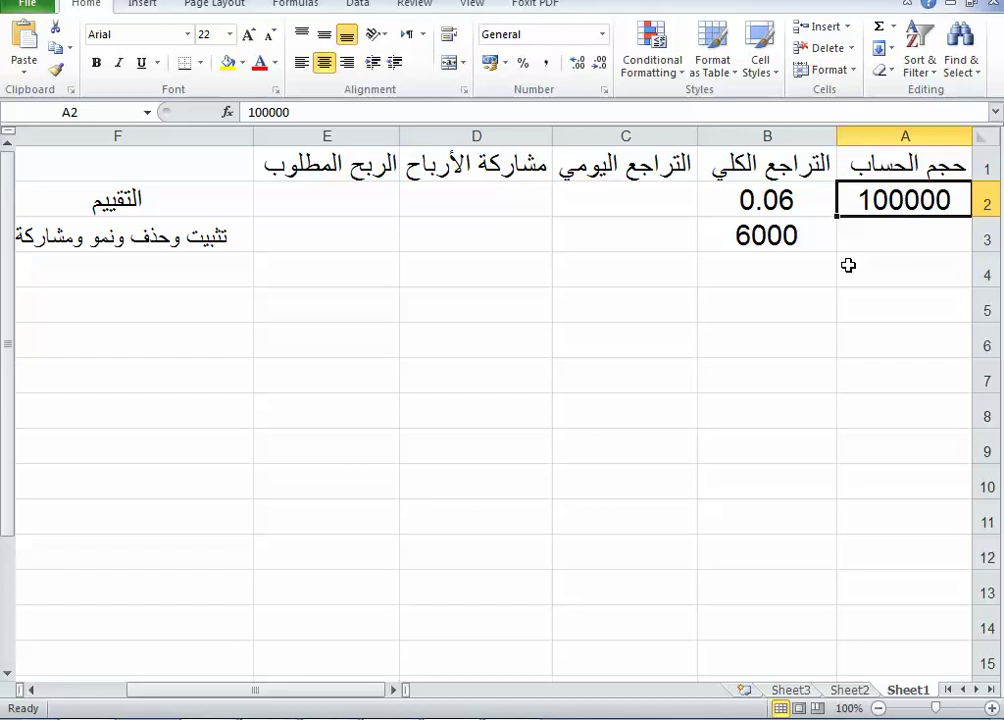
click(789, 242)
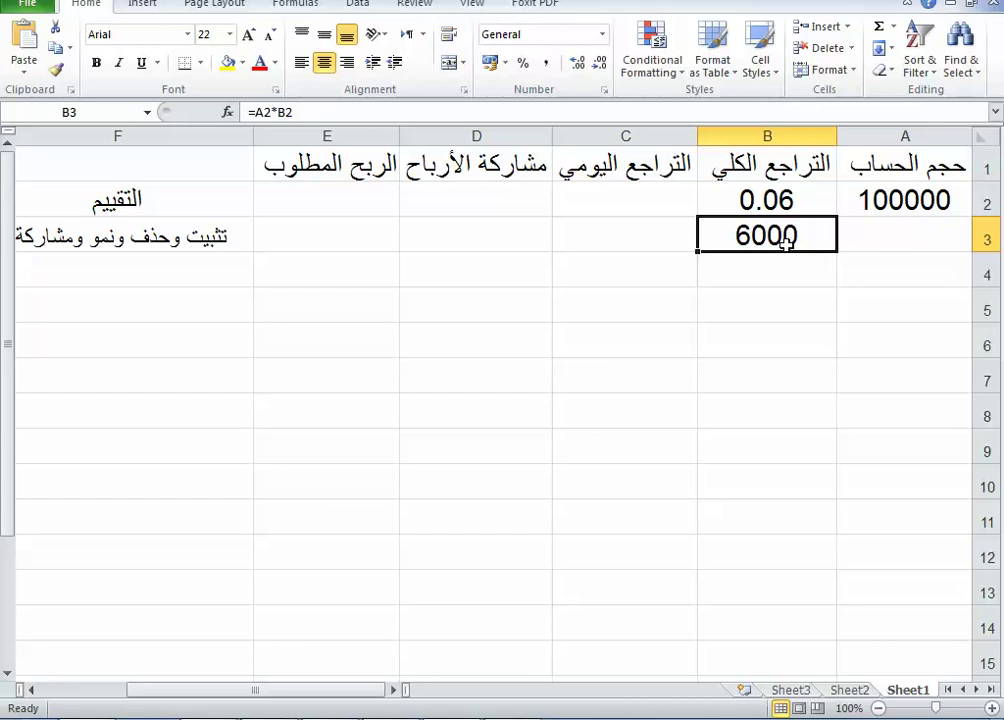
Enter 10 as the required profit in both E2 and E3.
click(327, 199)
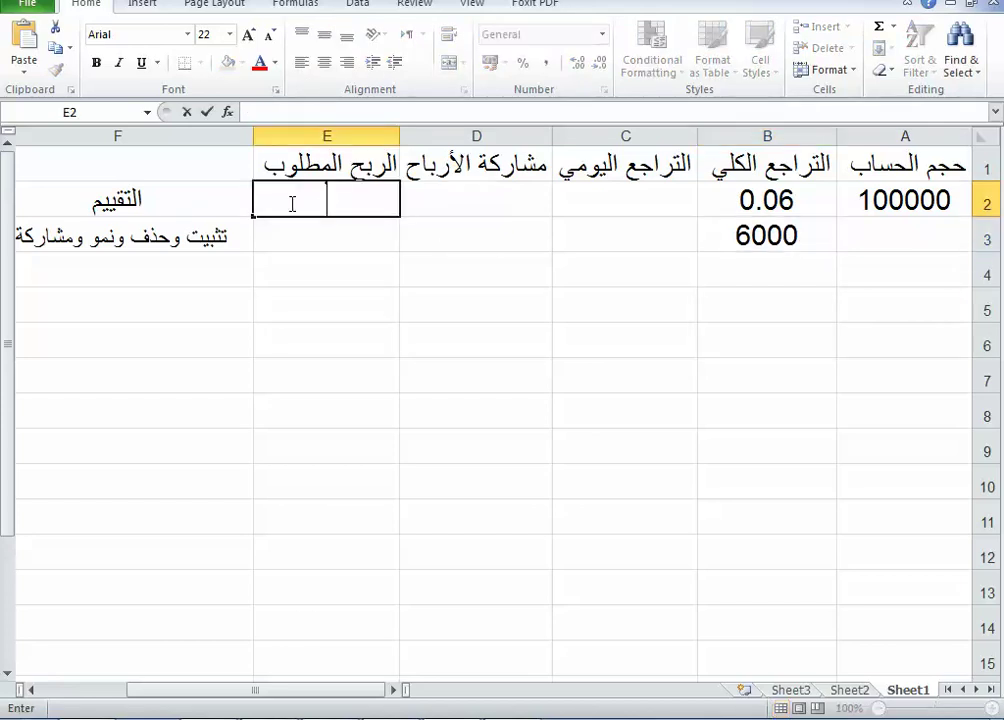
text(10)
click(313, 237)
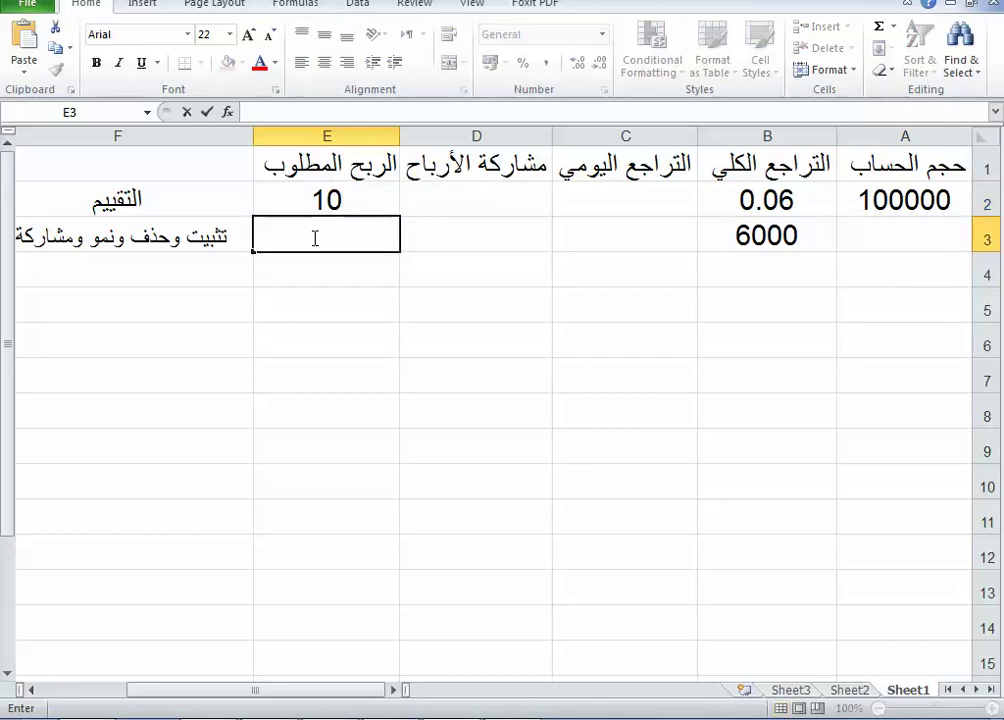
text(10)
click(350, 290)
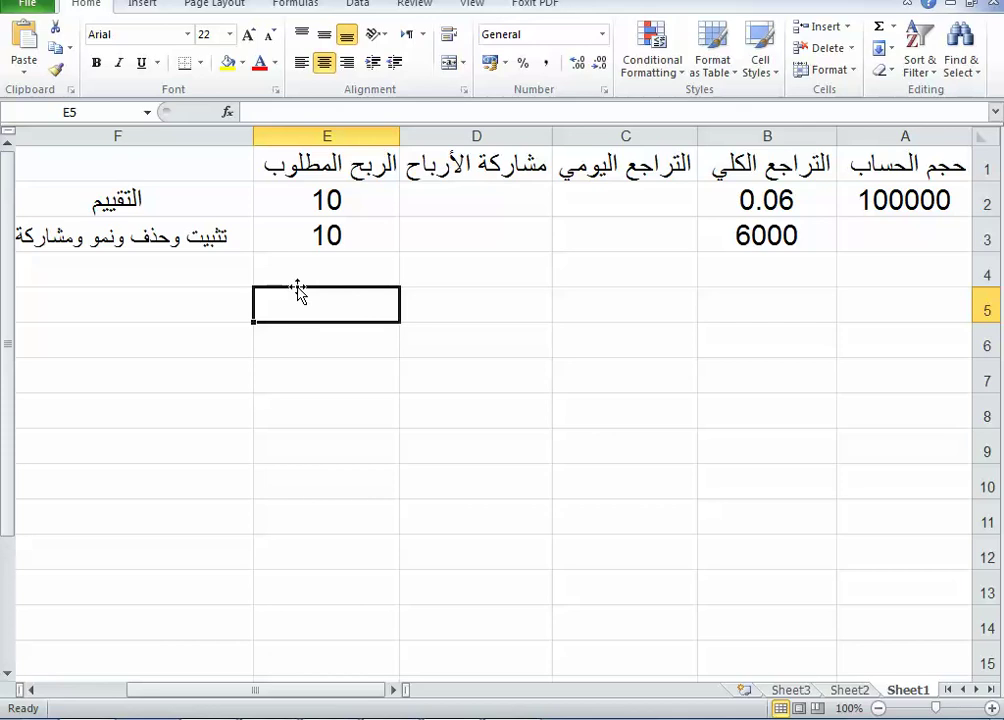
Enter 0.03 as the daily drawdown in C2 and calculate its amount in C3 with =A2*C2.
click(617, 204)
text(0.)
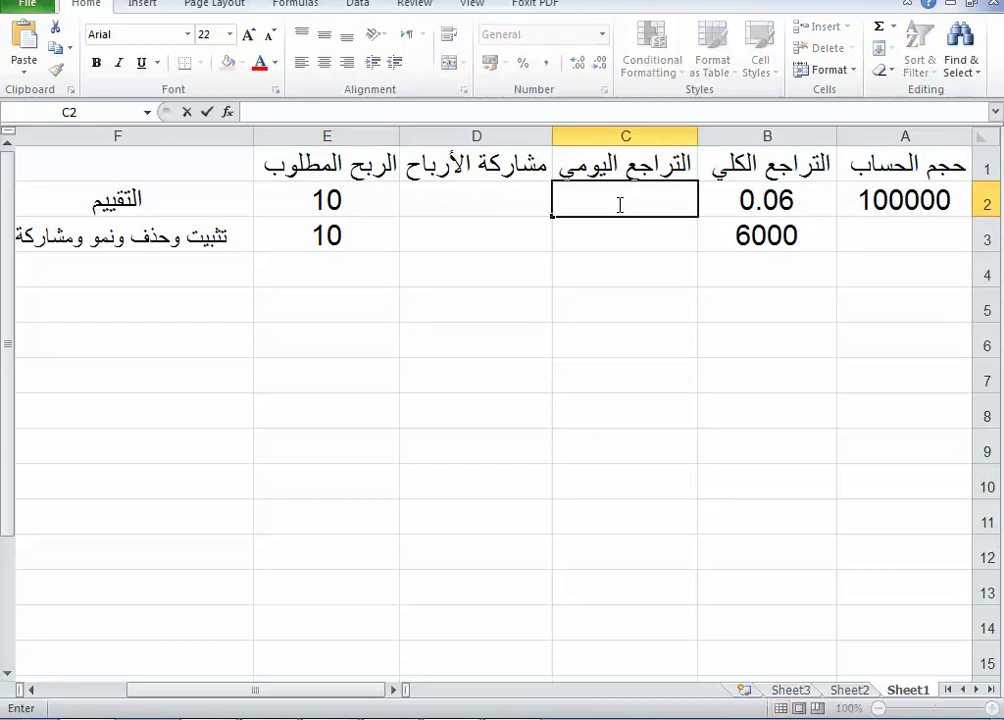
text(03)
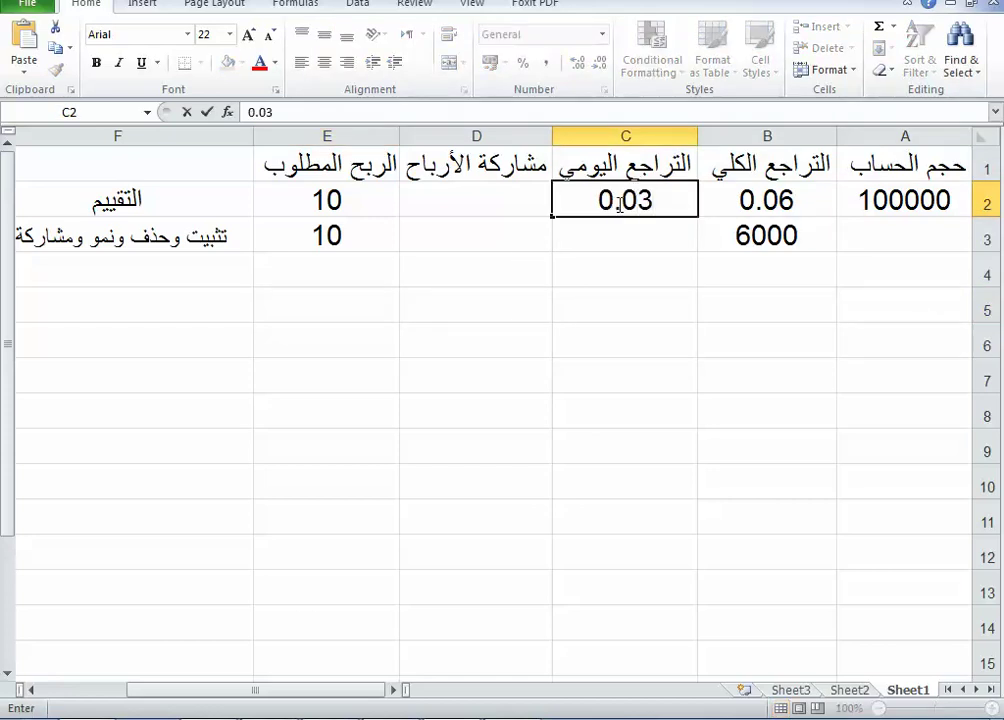
click(623, 242)
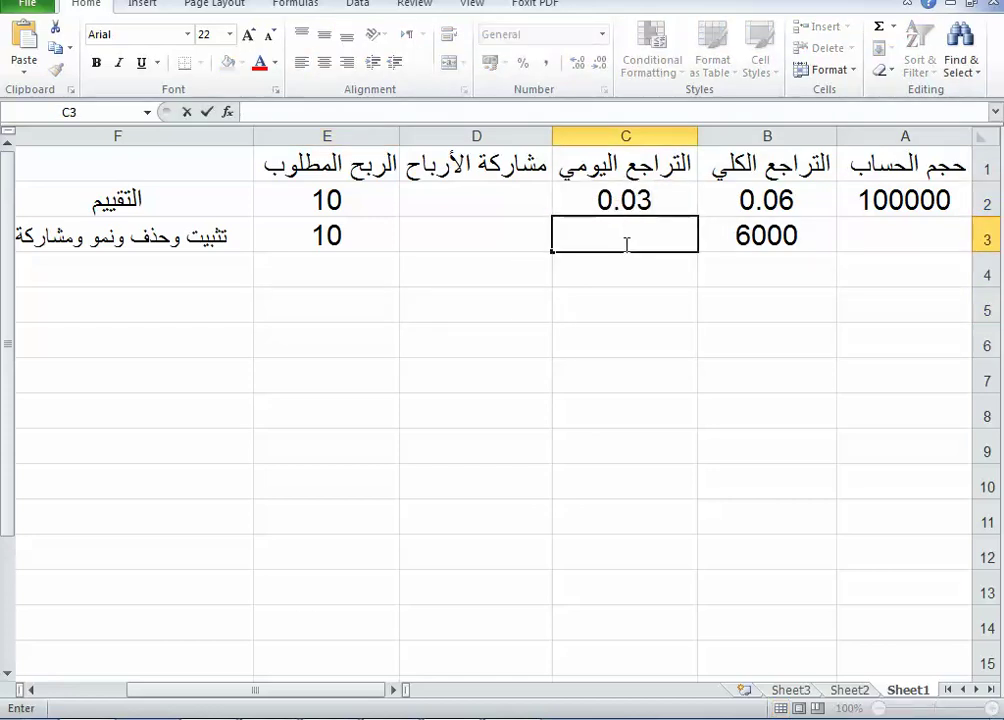
text(=)
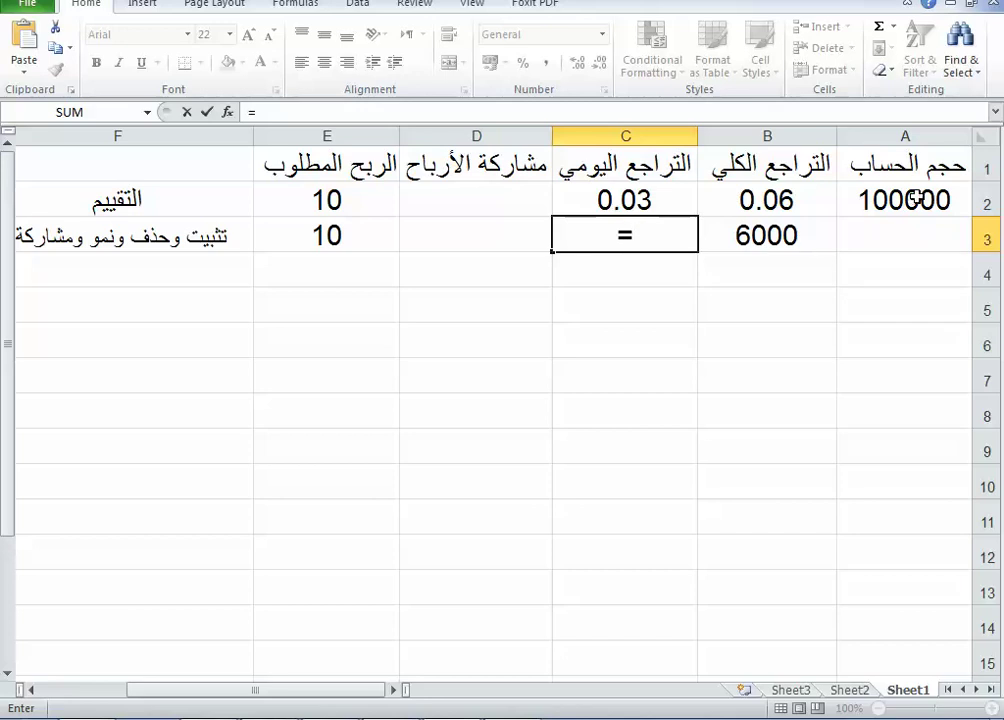
click(905, 200)
text(*)
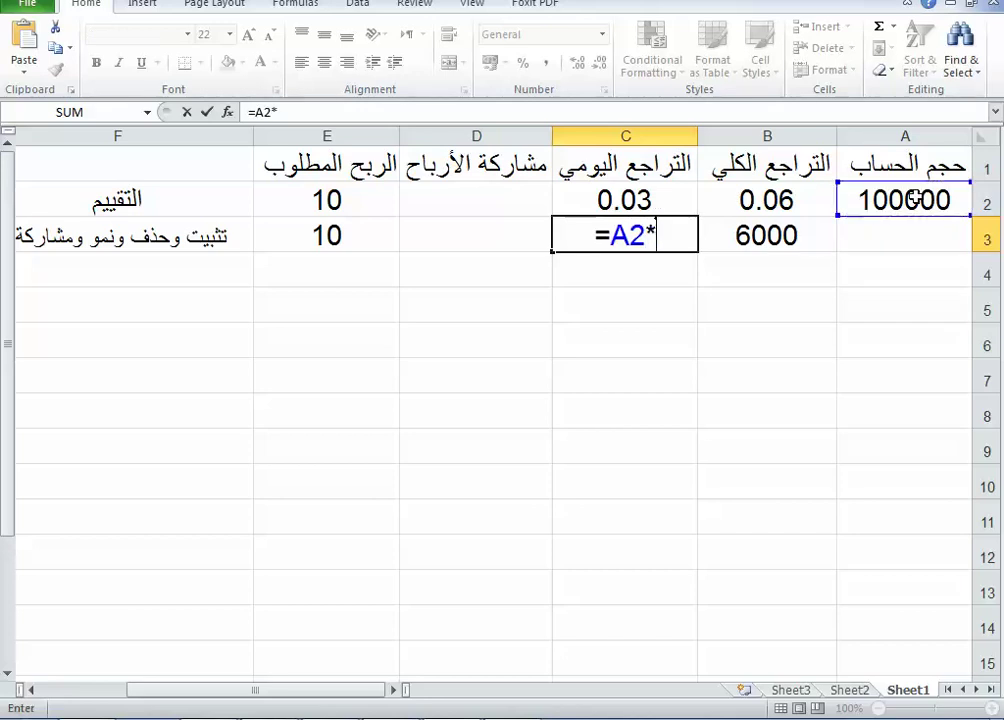
click(650, 208)
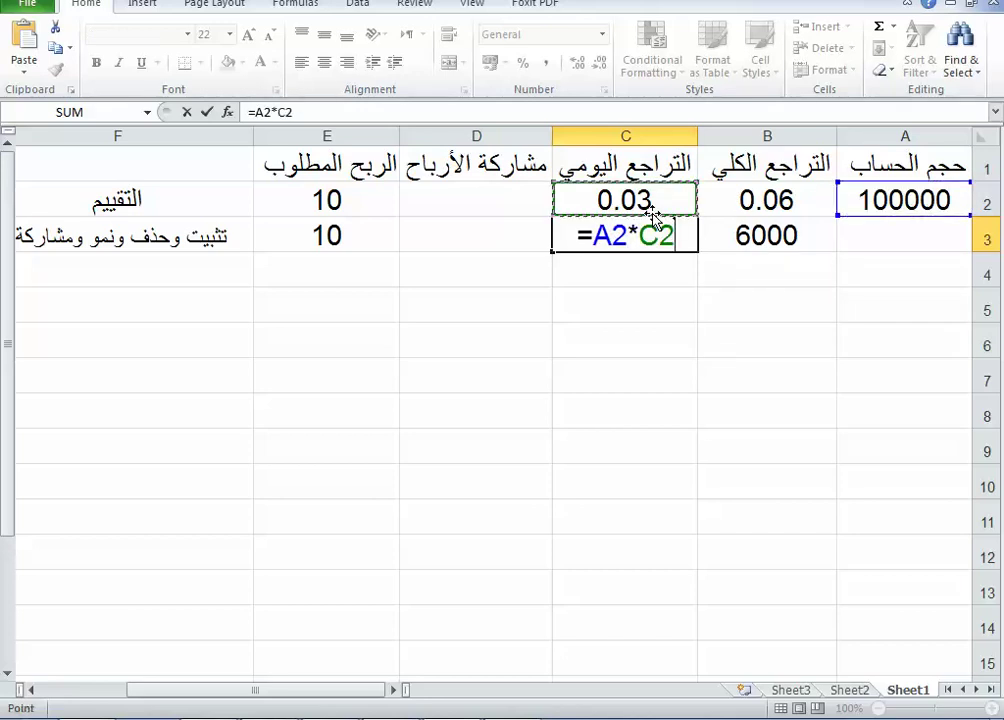
key(Return)
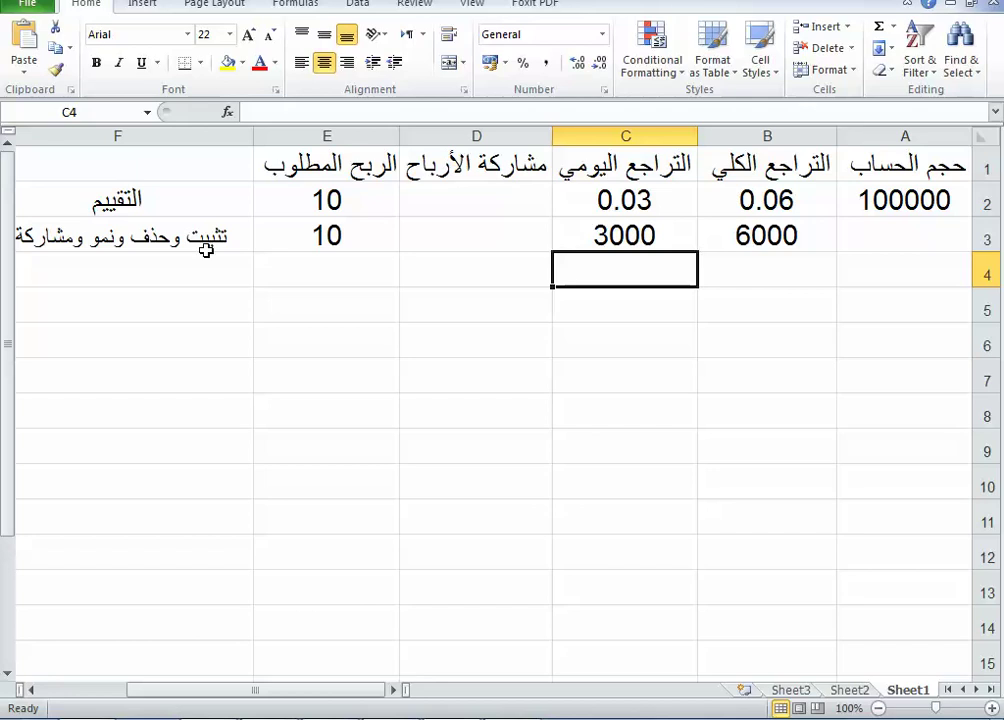
click(752, 172)
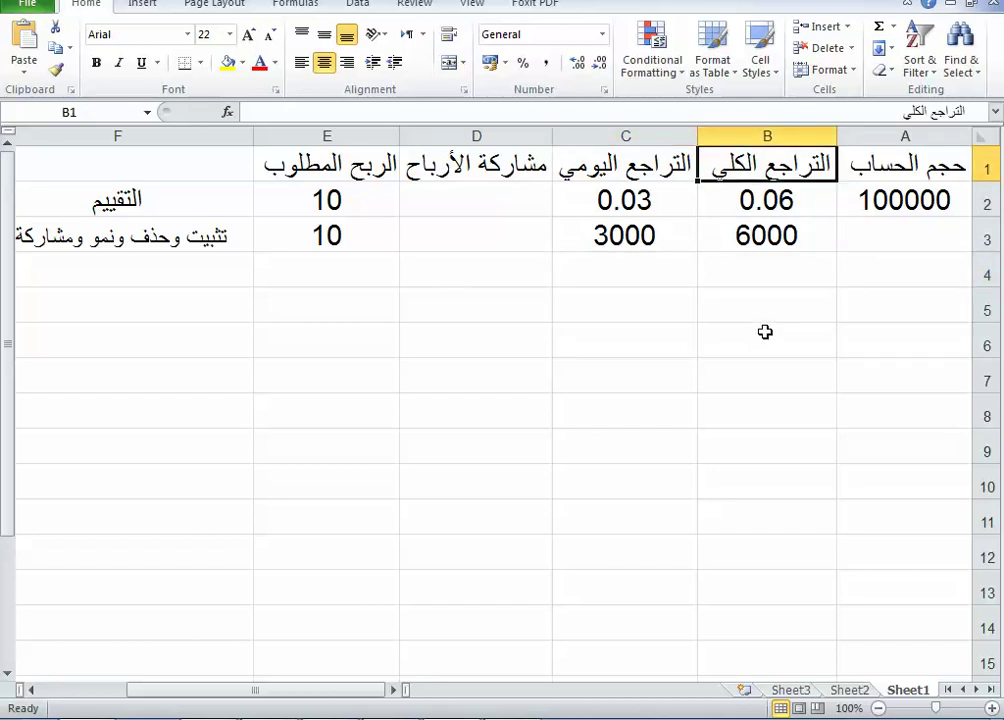
click(771, 245)
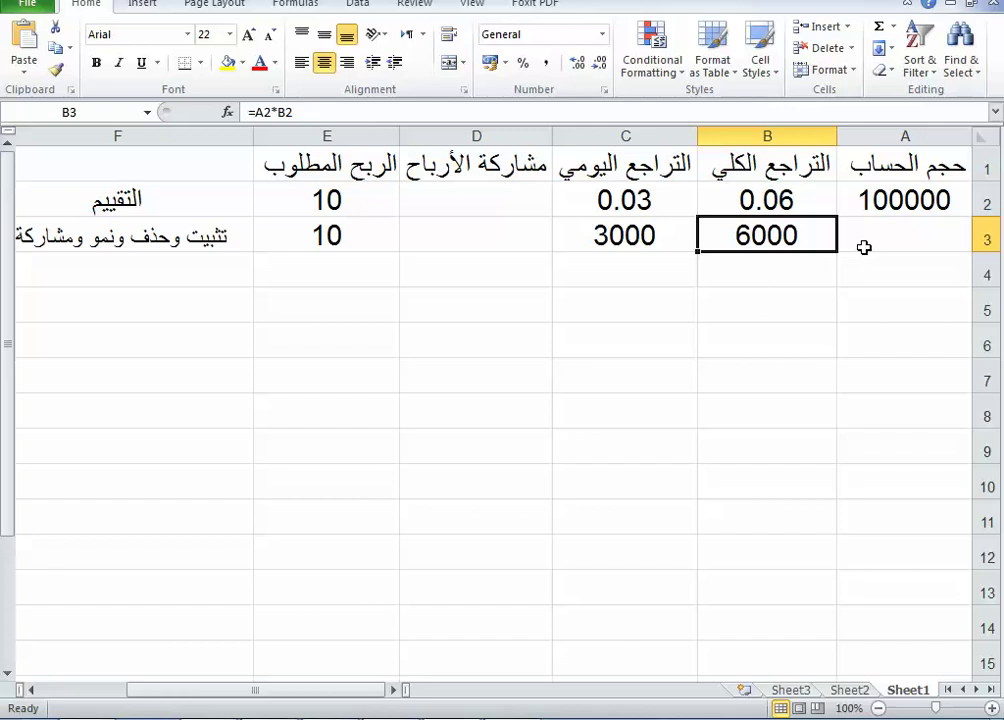
click(894, 207)
click(785, 237)
Enter 30 in A5 and 10000 in C5 as inputs for a separate calculation below the table.
click(905, 314)
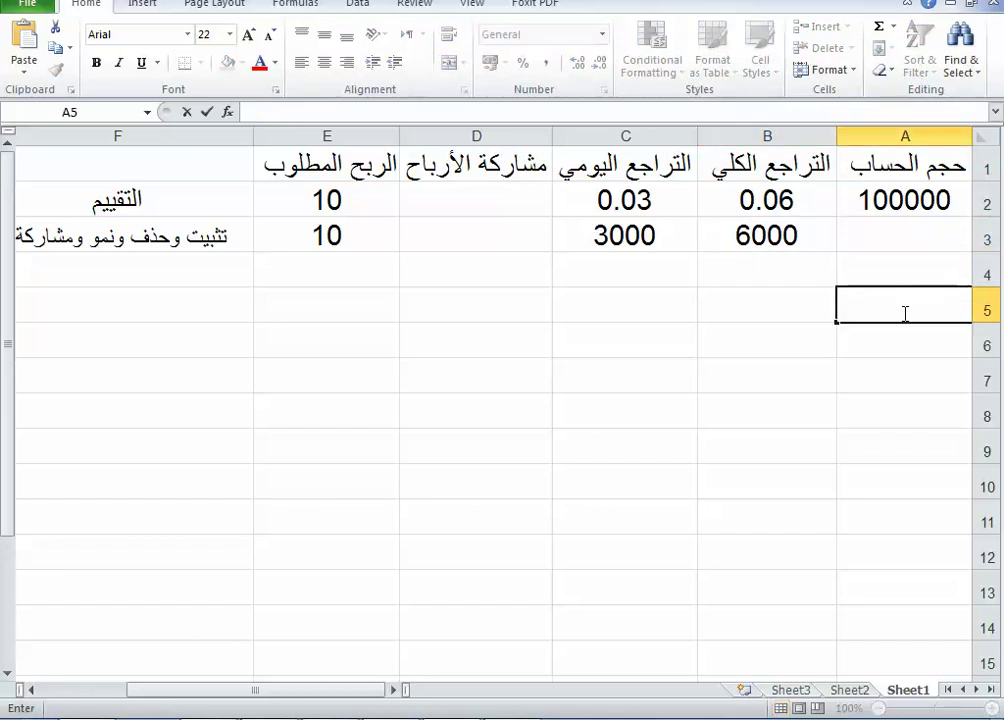
text(30)
key(Return)
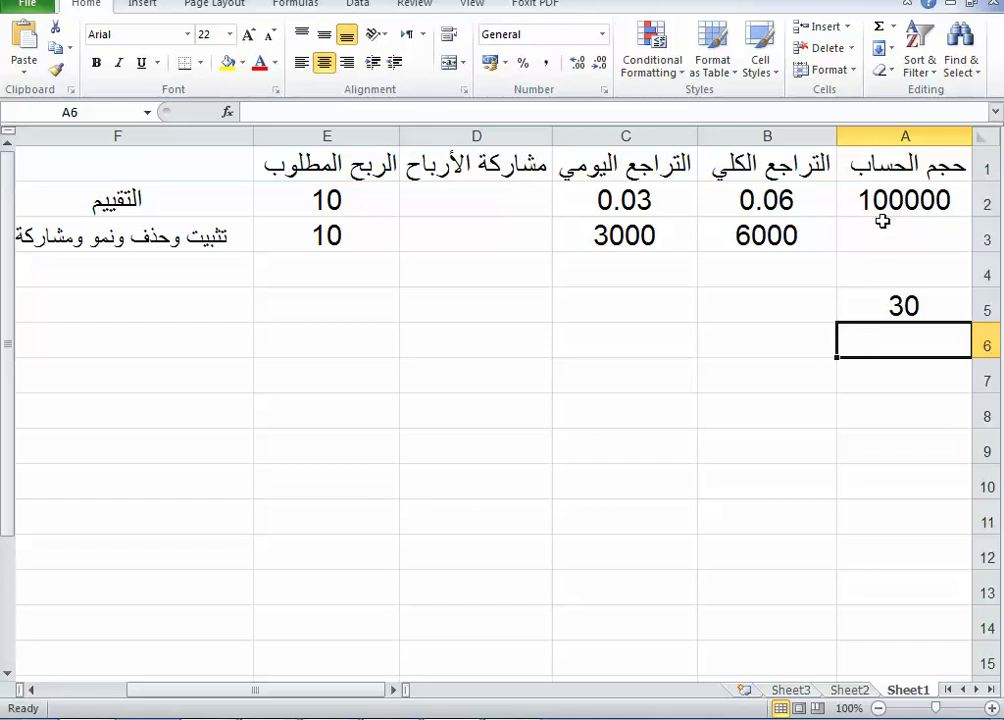
click(889, 208)
click(876, 318)
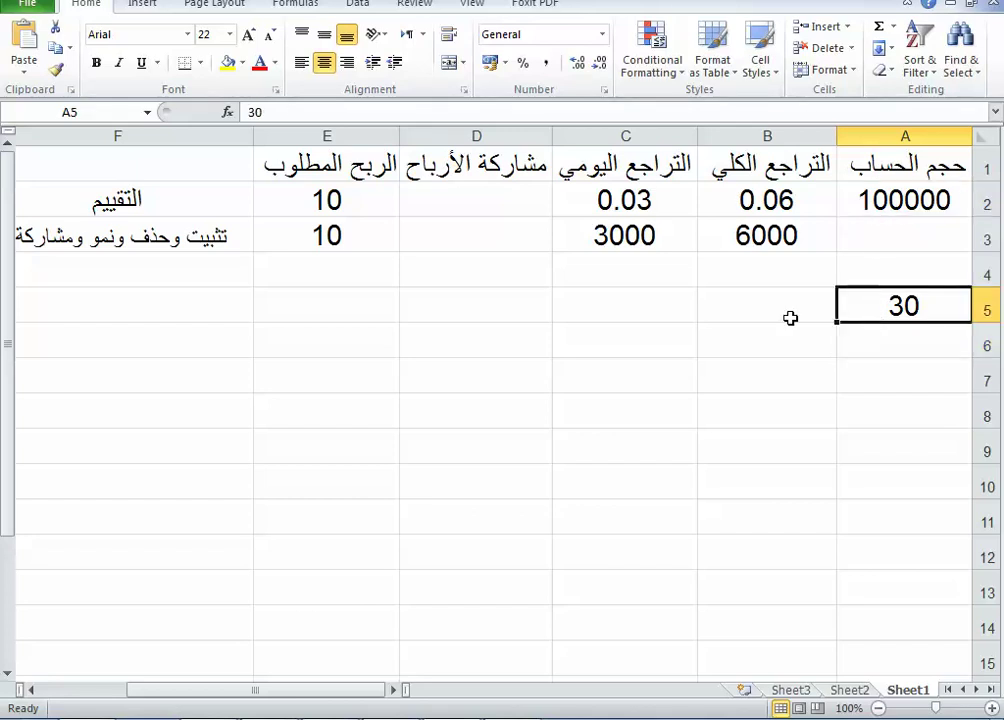
click(639, 316)
double_click(638, 318)
text(10000)
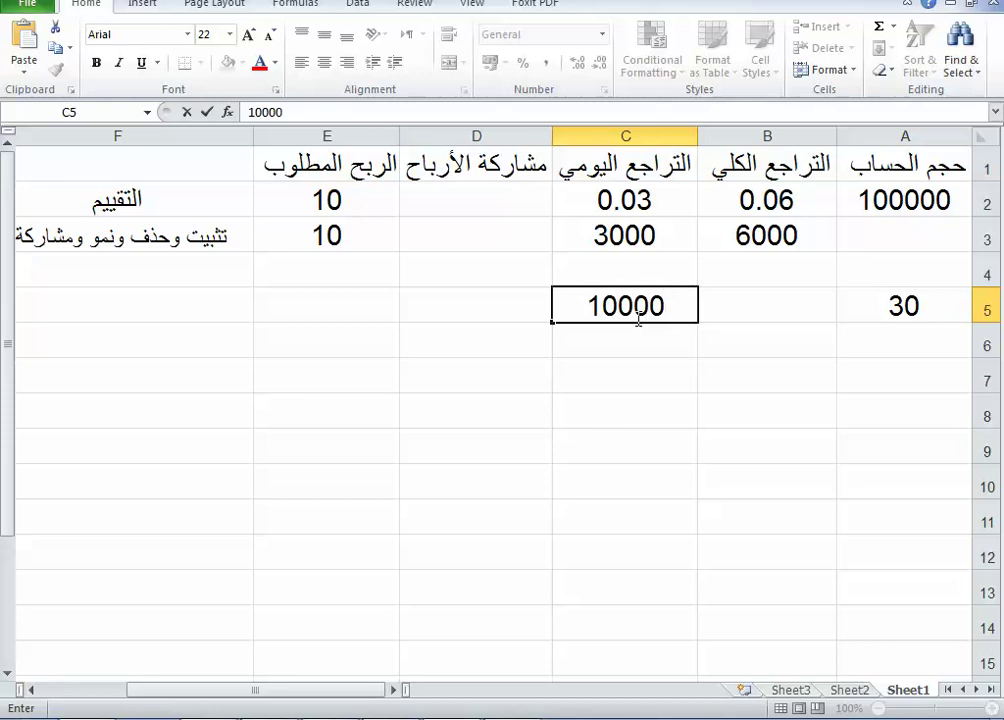
Divide the amount in C5 by the number in A5 with the formula =C5/A5 in B5.
click(766, 300)
double_click(768, 318)
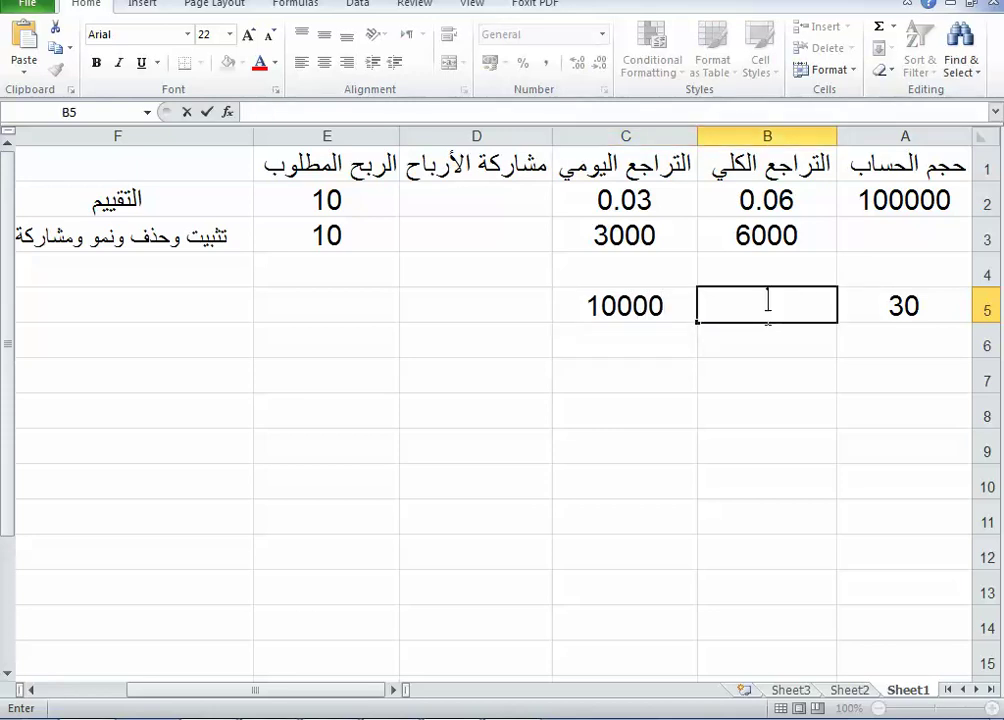
text(=)
click(604, 307)
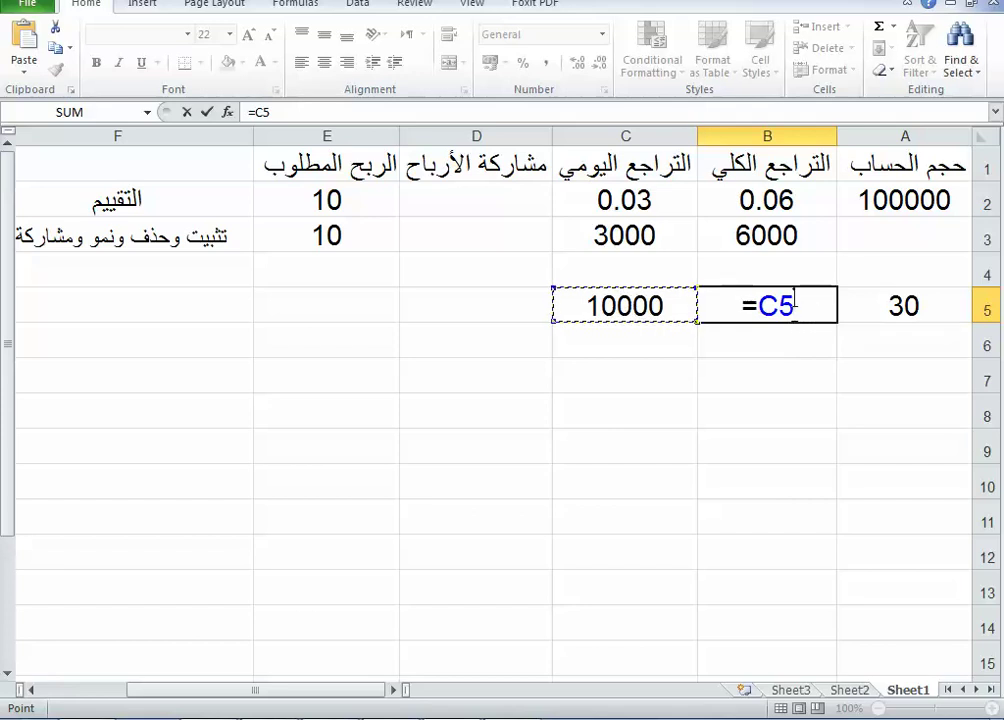
text(/)
click(938, 311)
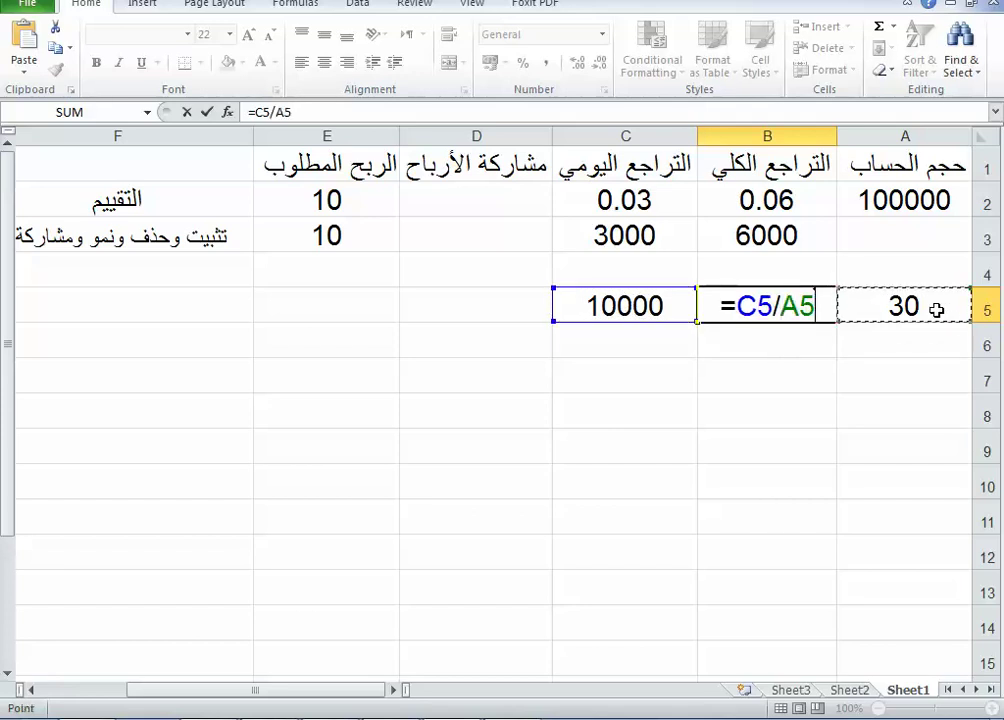
key(Return)
Change the divisor in A5 to 40.
click(932, 307)
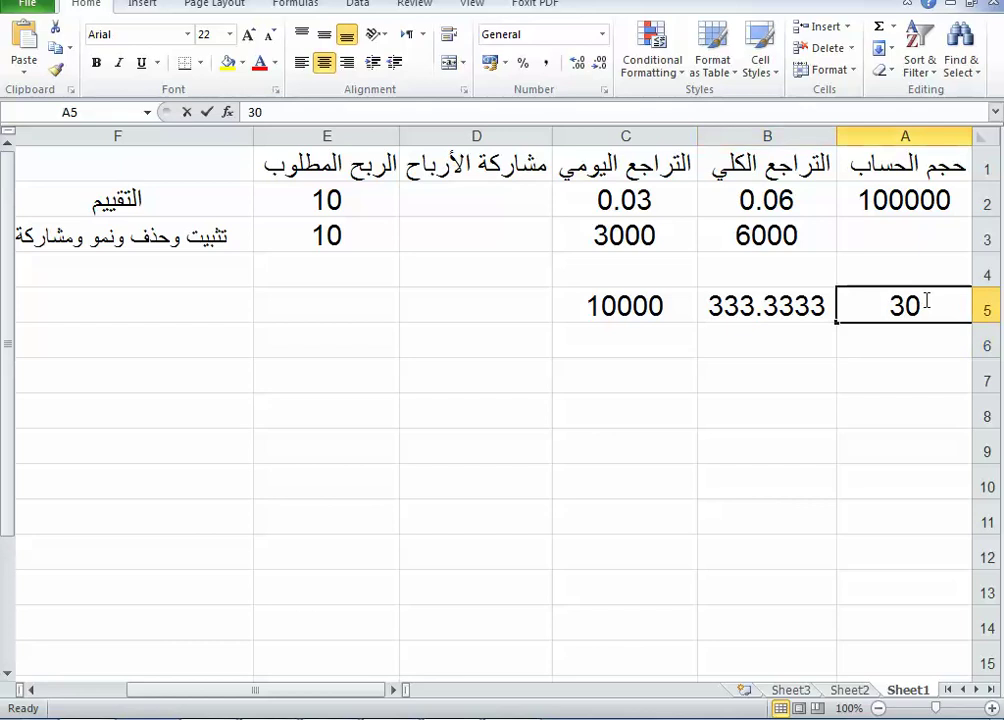
double_click(926, 302)
double_click(926, 302)
text(40)
key(Return)
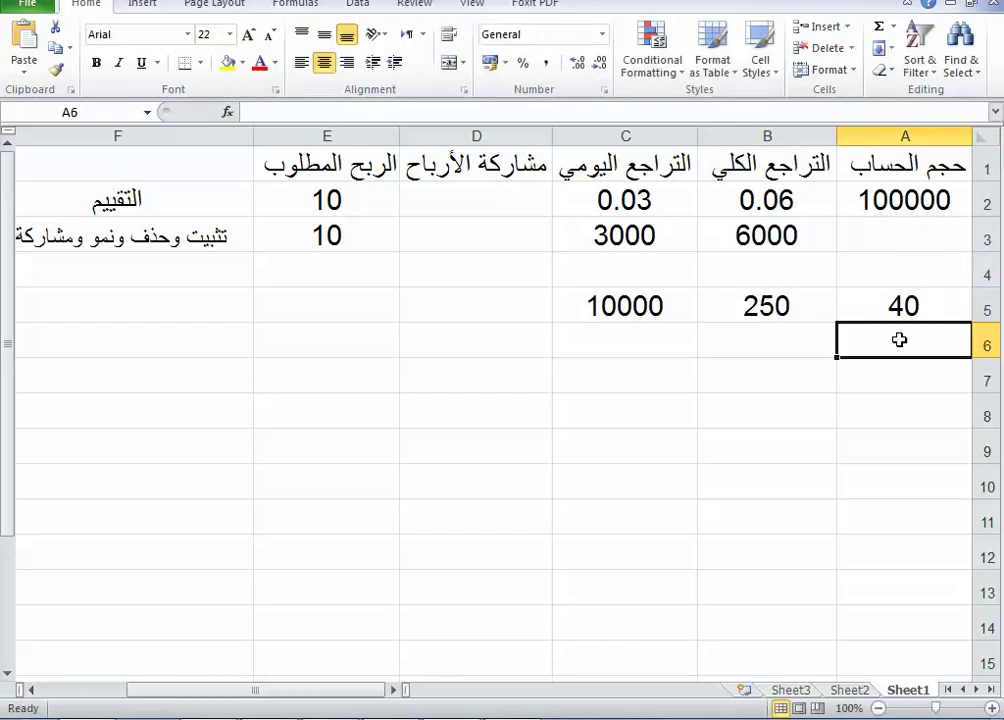
click(905, 312)
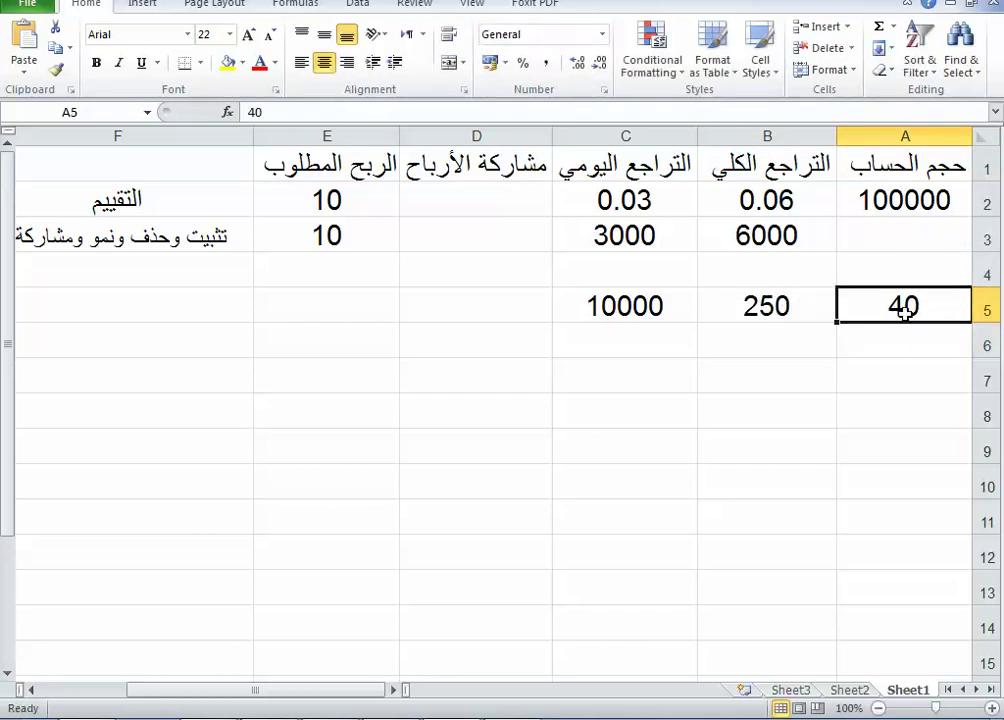
click(766, 316)
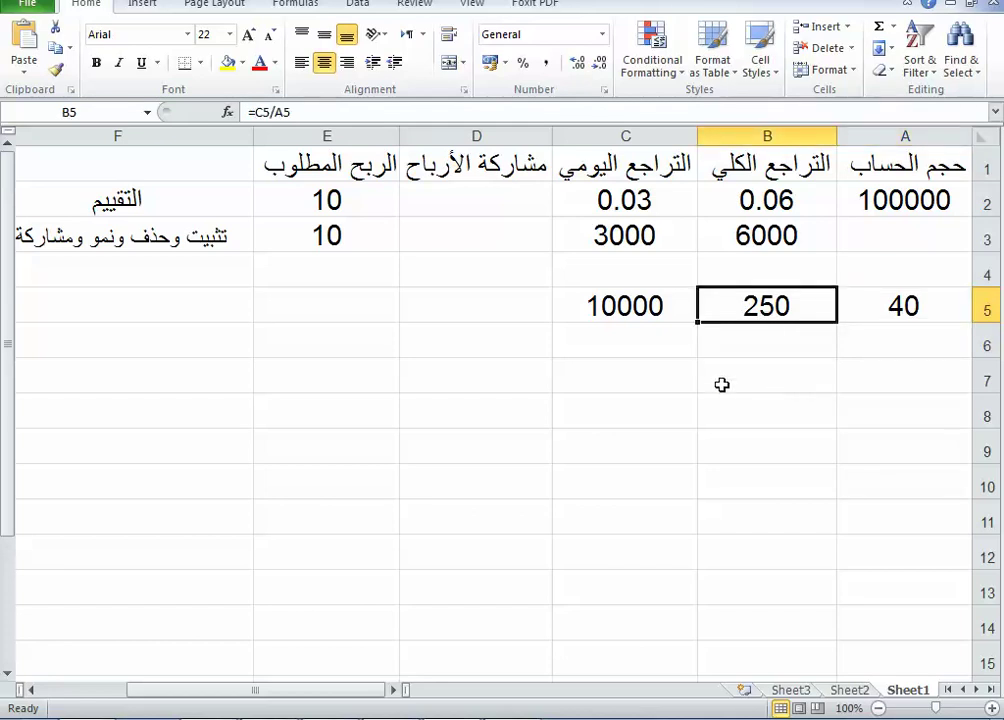
click(625, 311)
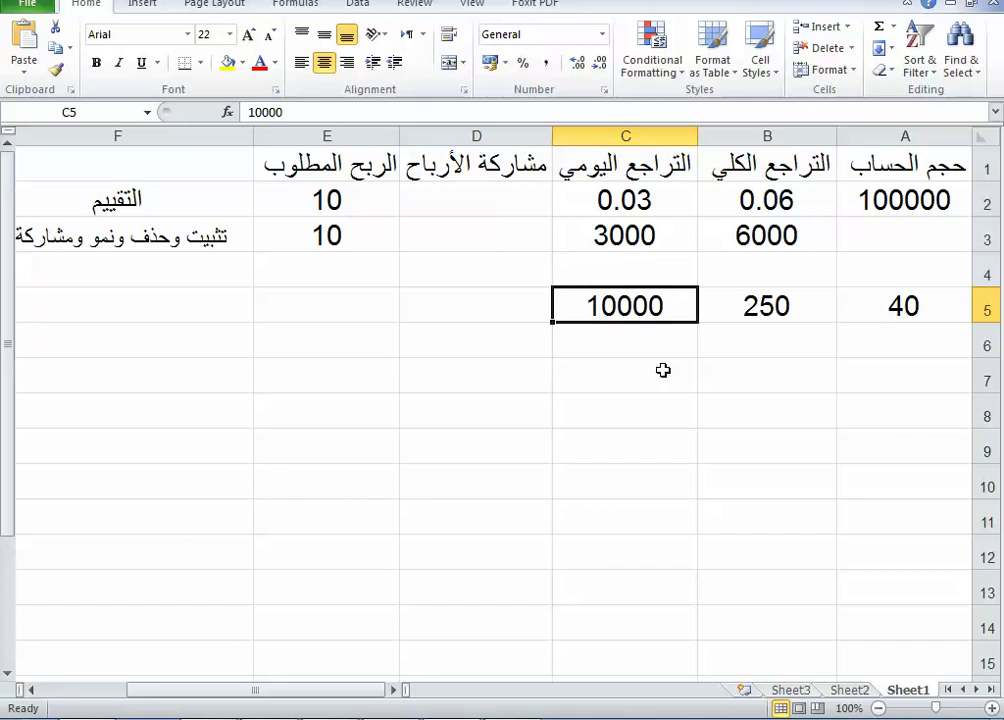
Enter 33500 in B8 and 33750 in B9 below the calculation row.
double_click(796, 415)
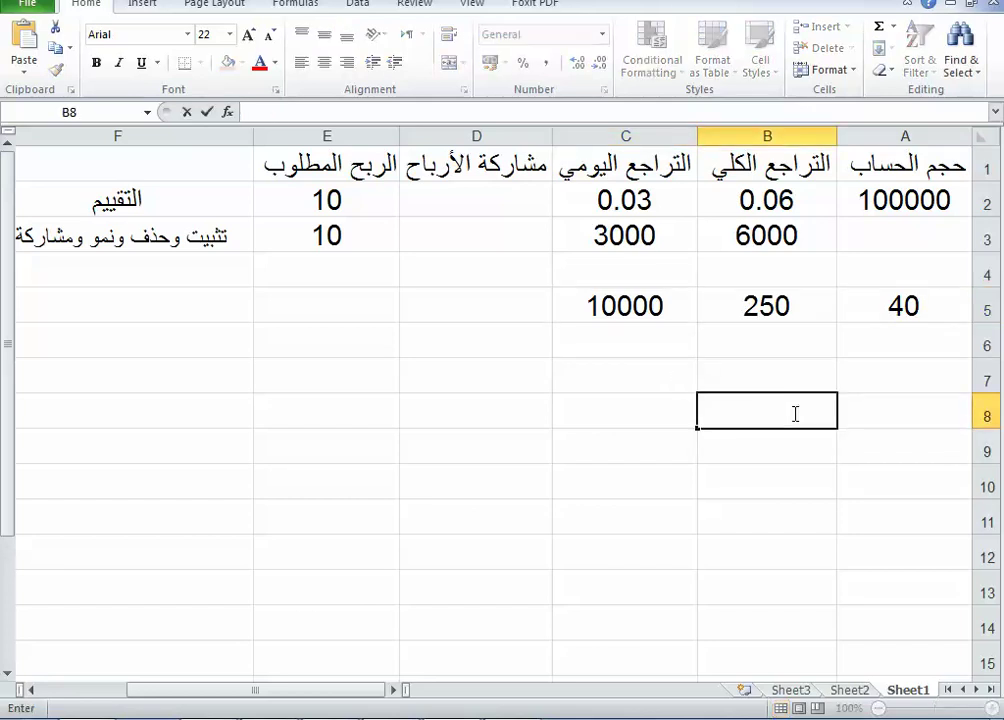
text(33500)
click(791, 470)
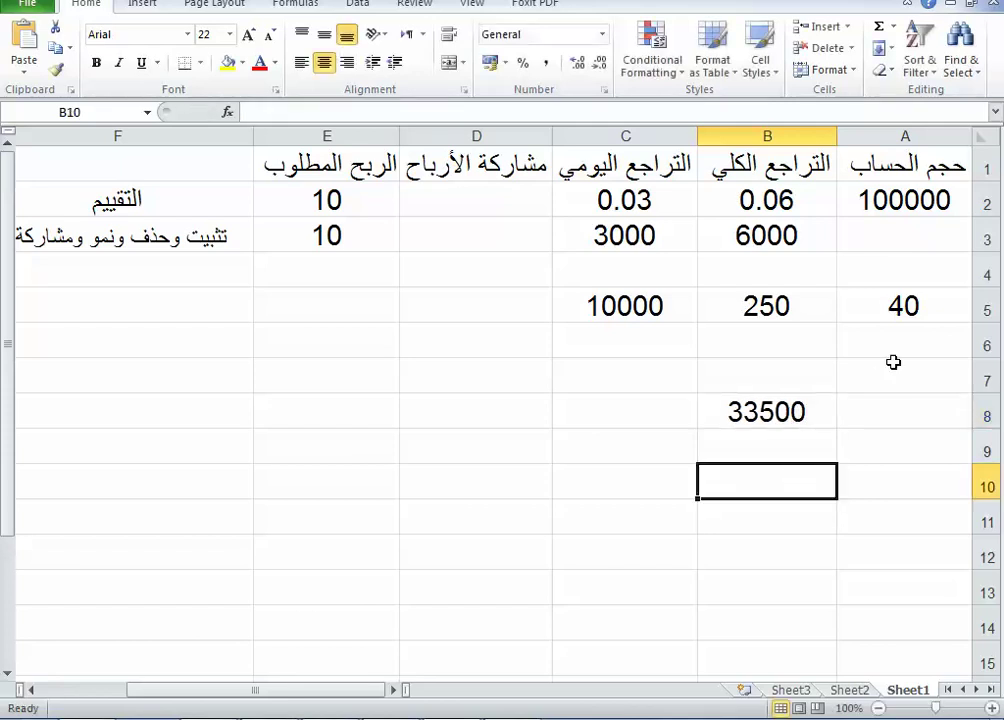
click(903, 314)
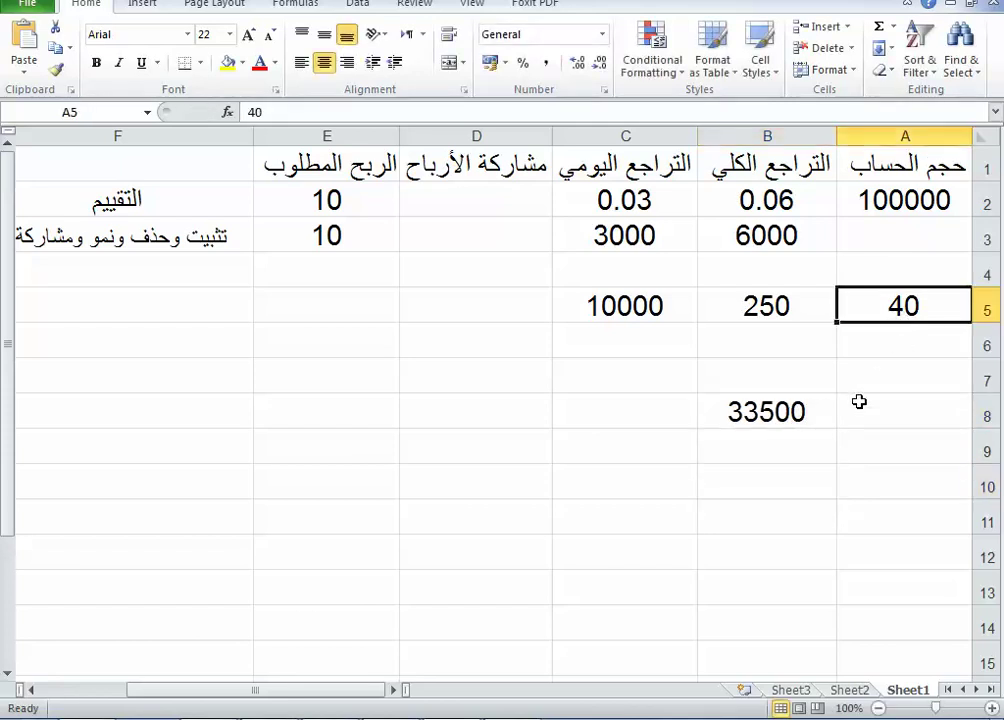
click(792, 315)
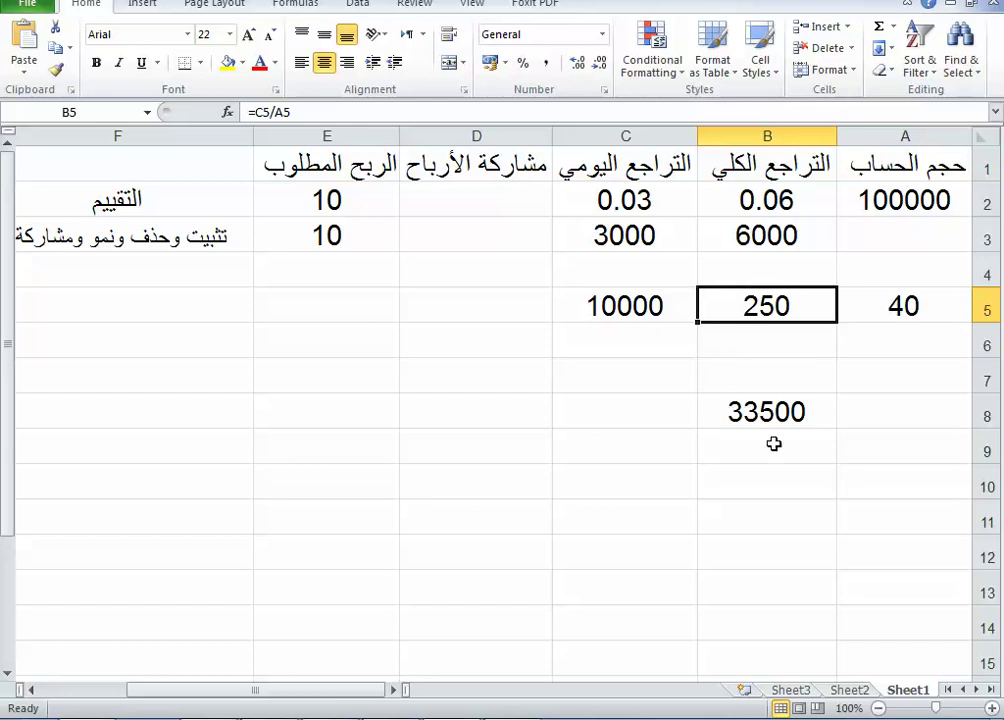
click(729, 450)
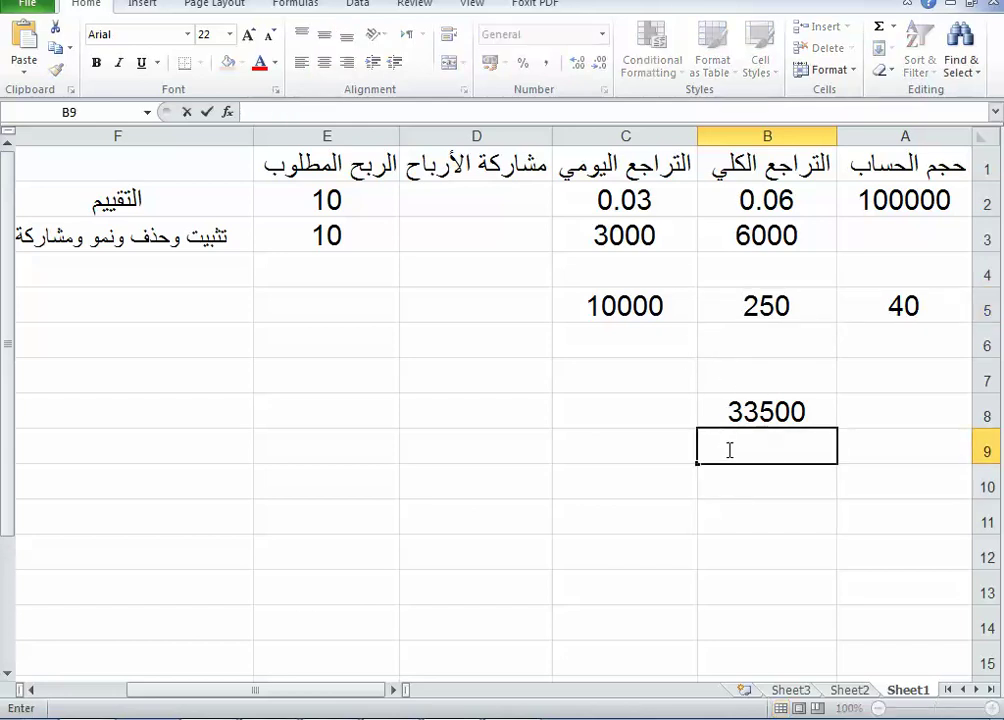
text(33)
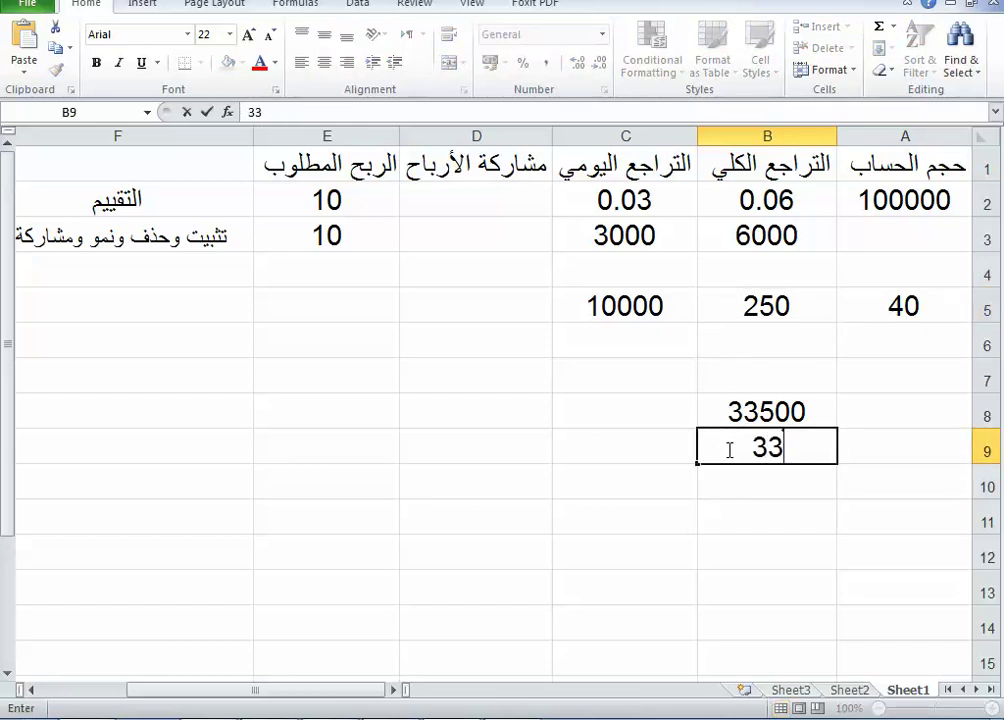
text(750)
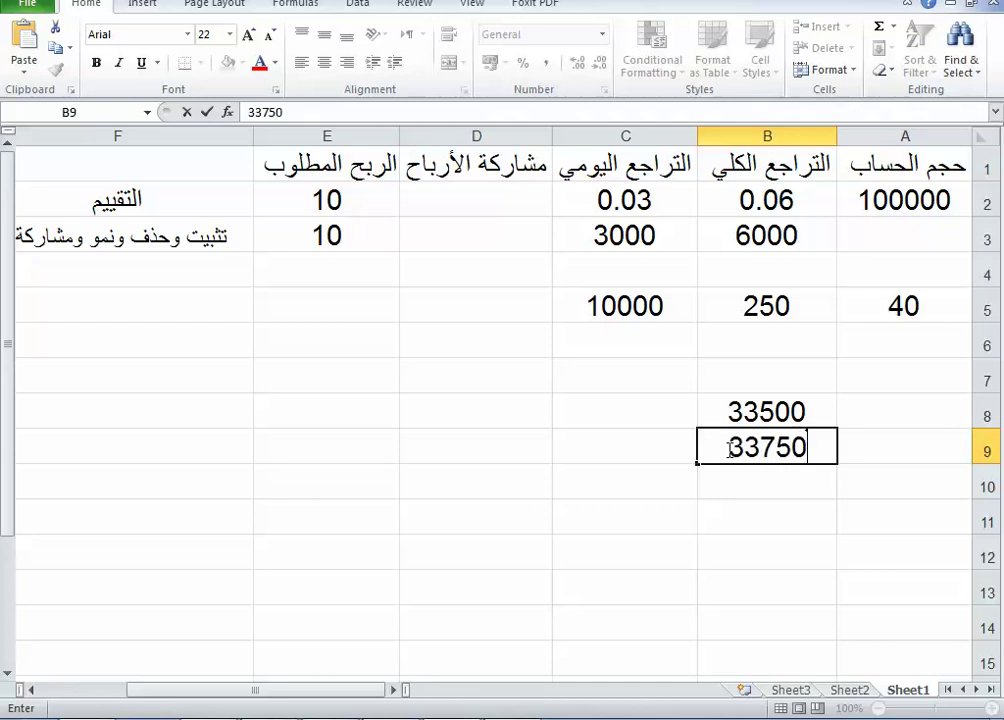
click(640, 452)
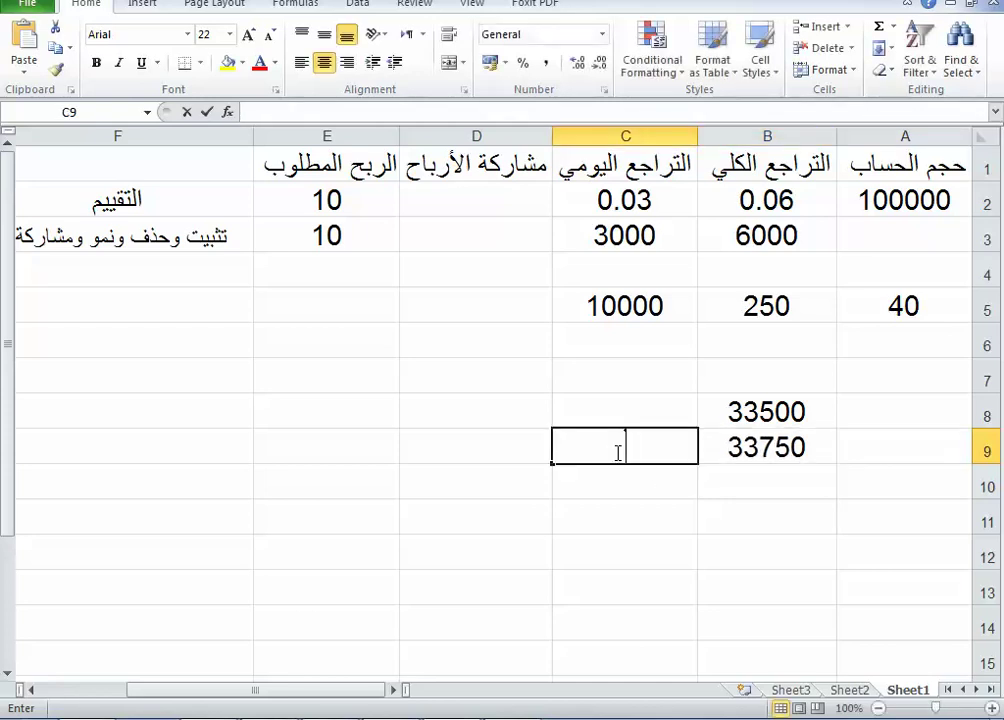
Enter 110000 in C9, next to the 33750 entry.
click(776, 449)
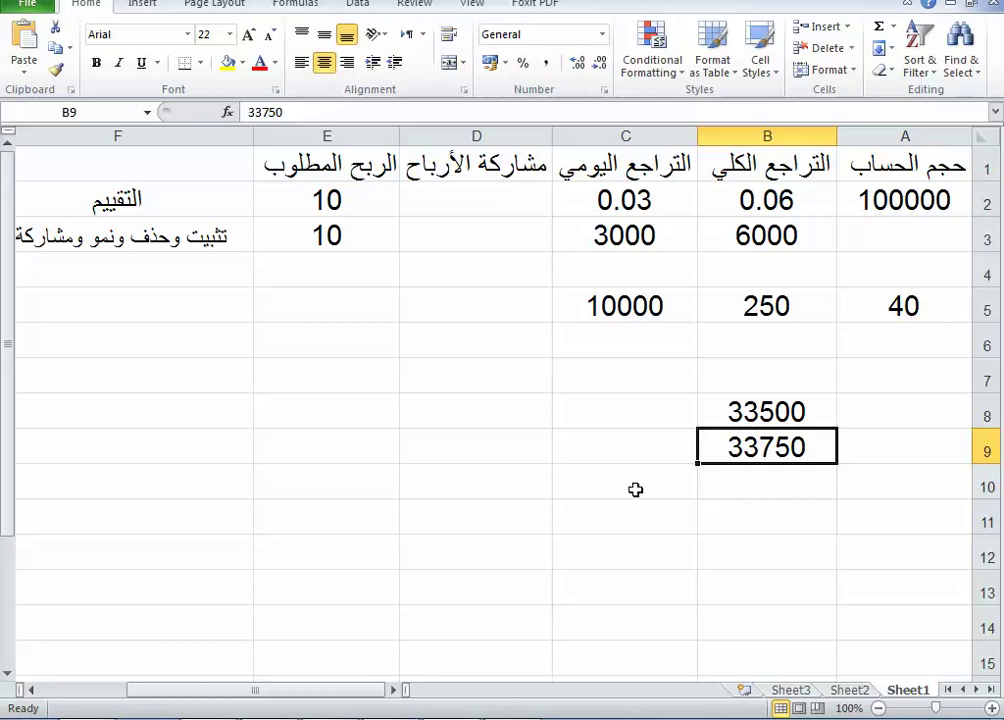
click(598, 448)
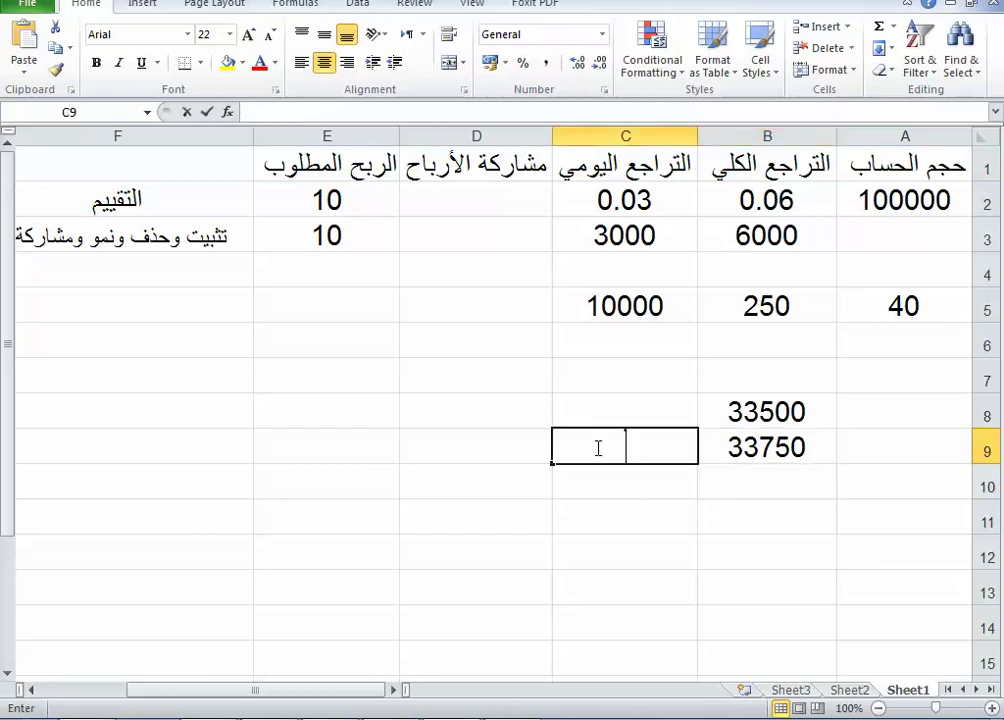
text(110000)
click(623, 481)
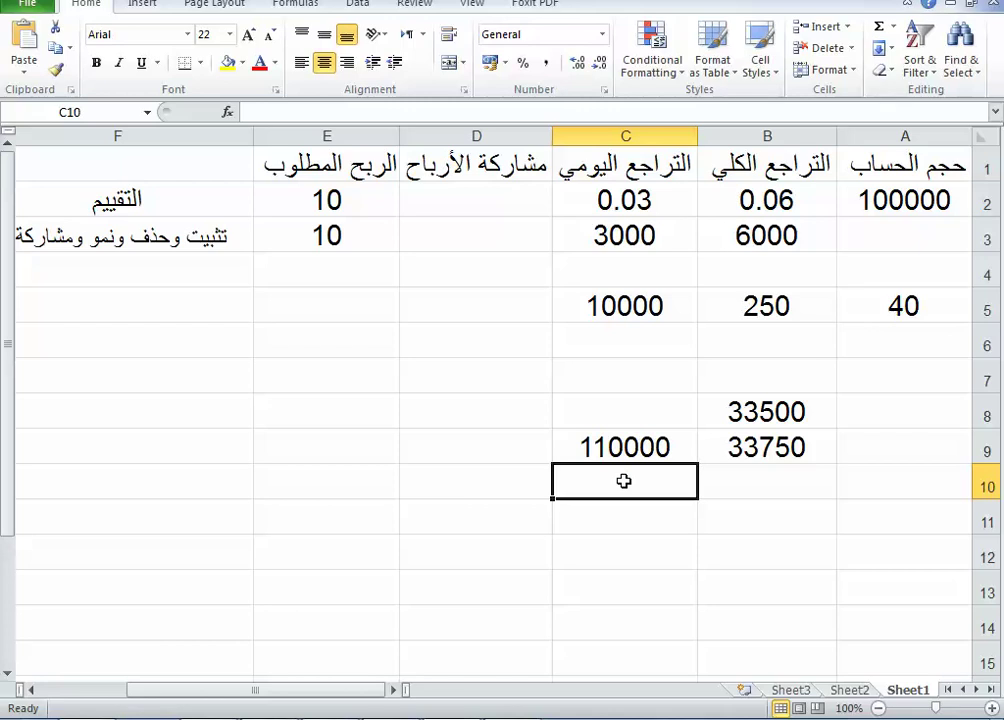
click(621, 450)
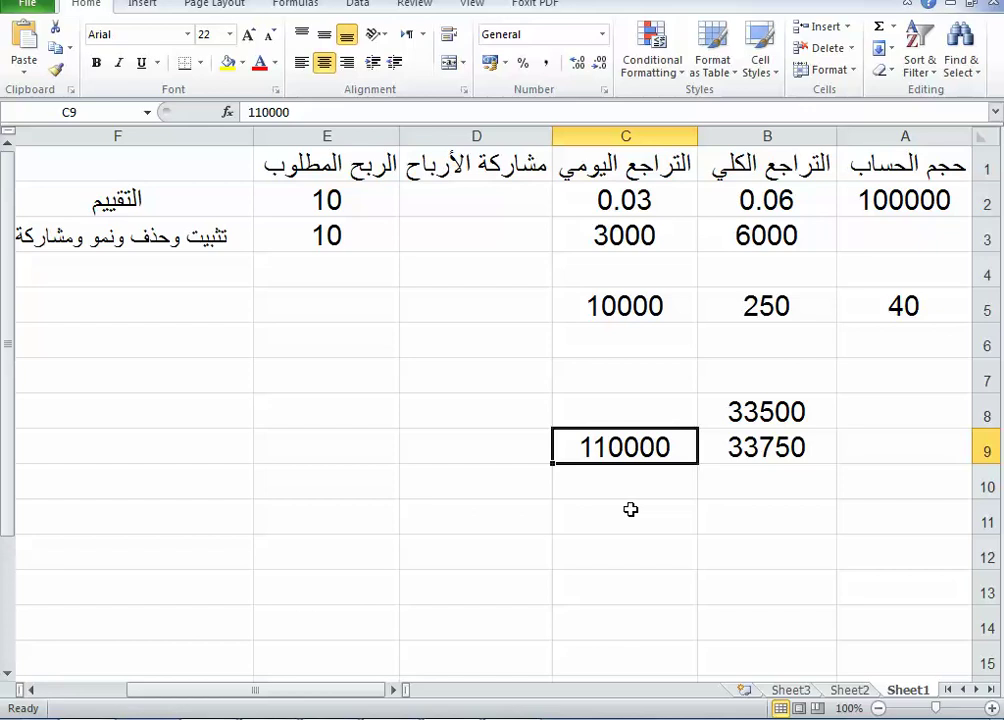
Add another example row with 33500 in B10 and 100000 in C10.
double_click(749, 489)
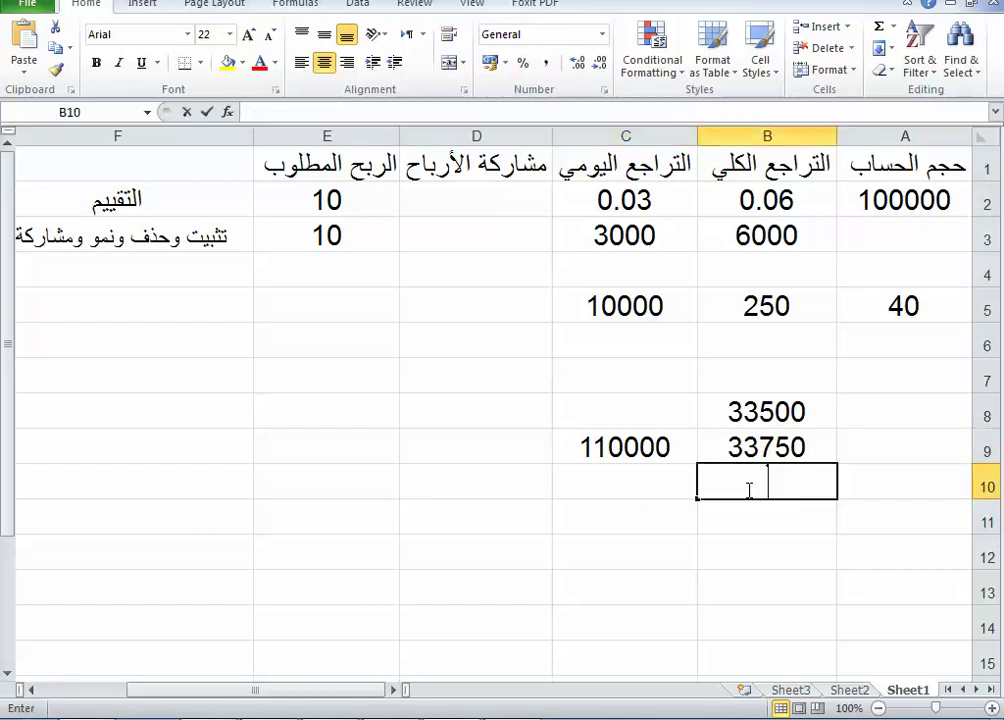
text(33)
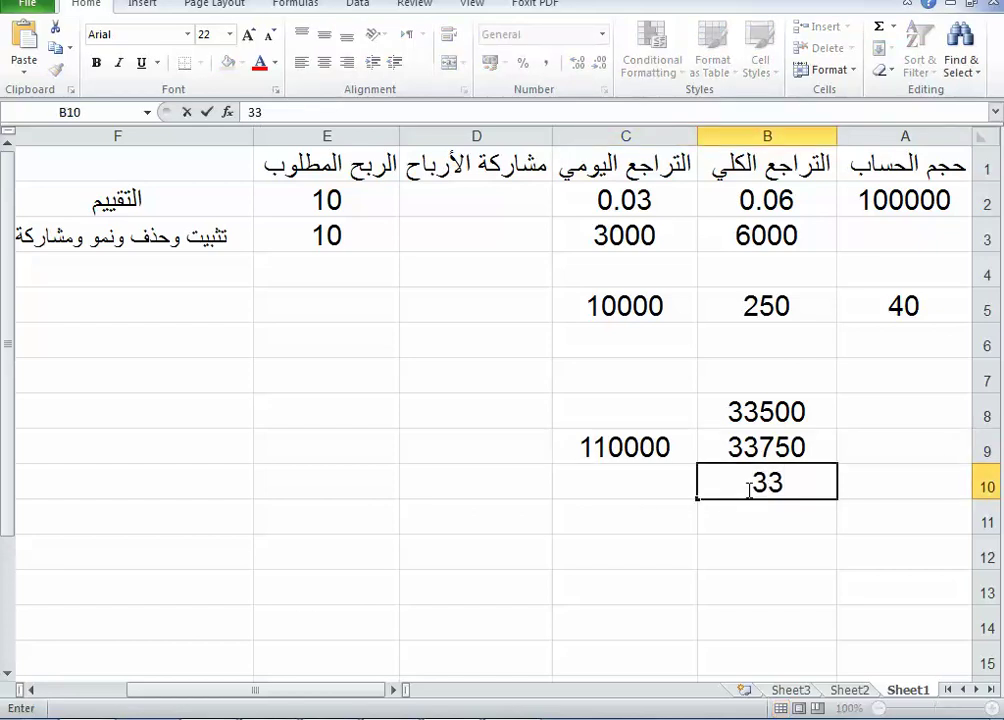
text(500)
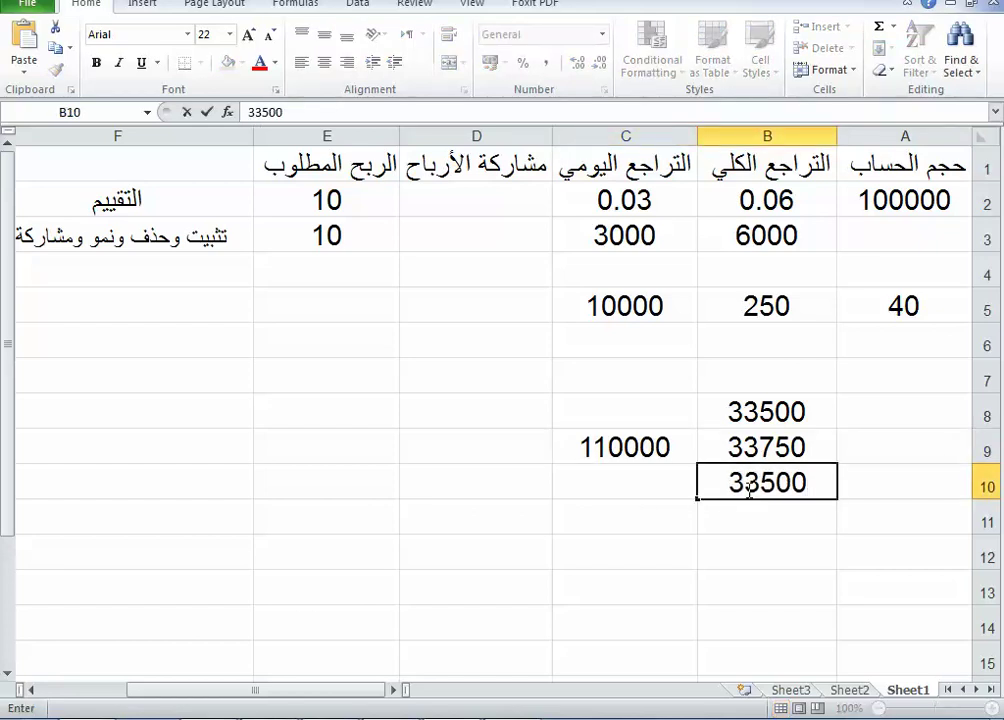
click(748, 542)
click(602, 491)
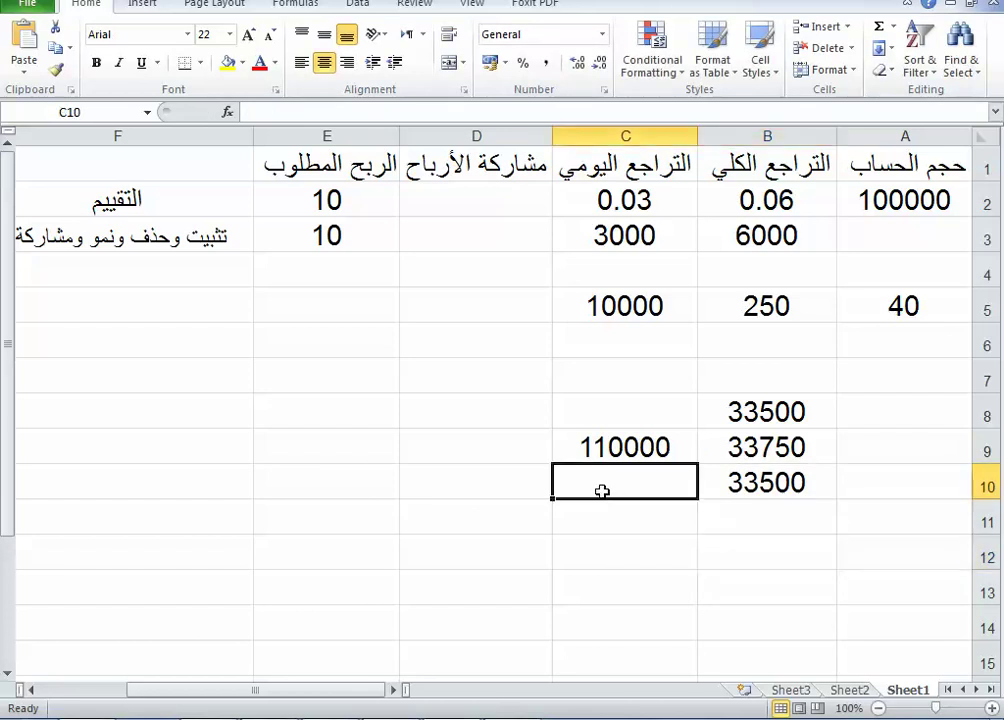
text(100000)
key(Return)
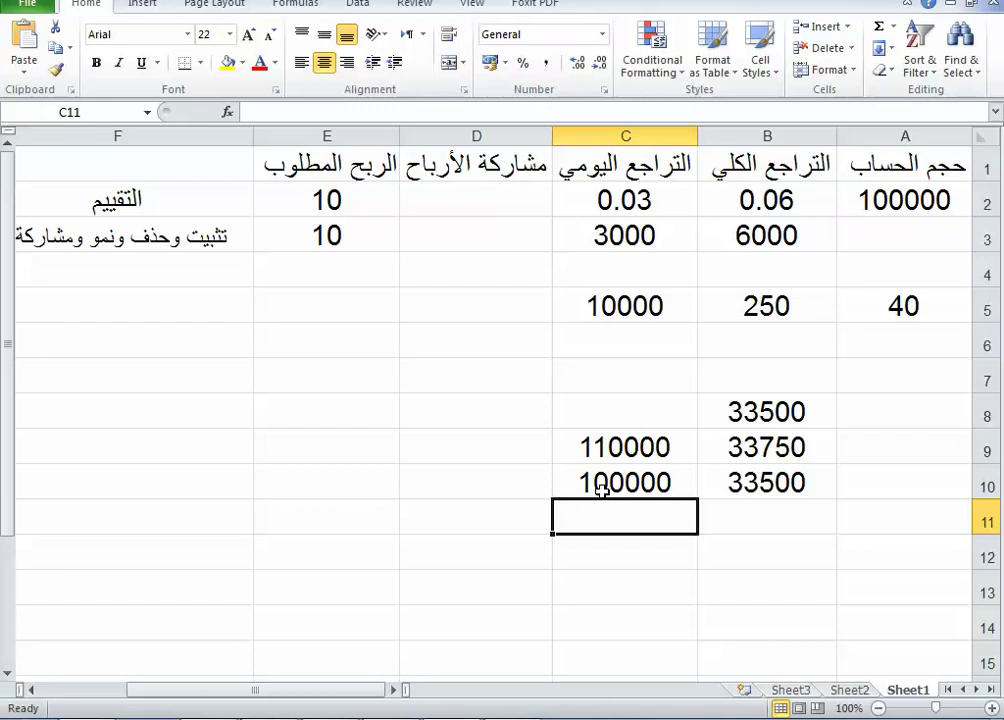
click(903, 310)
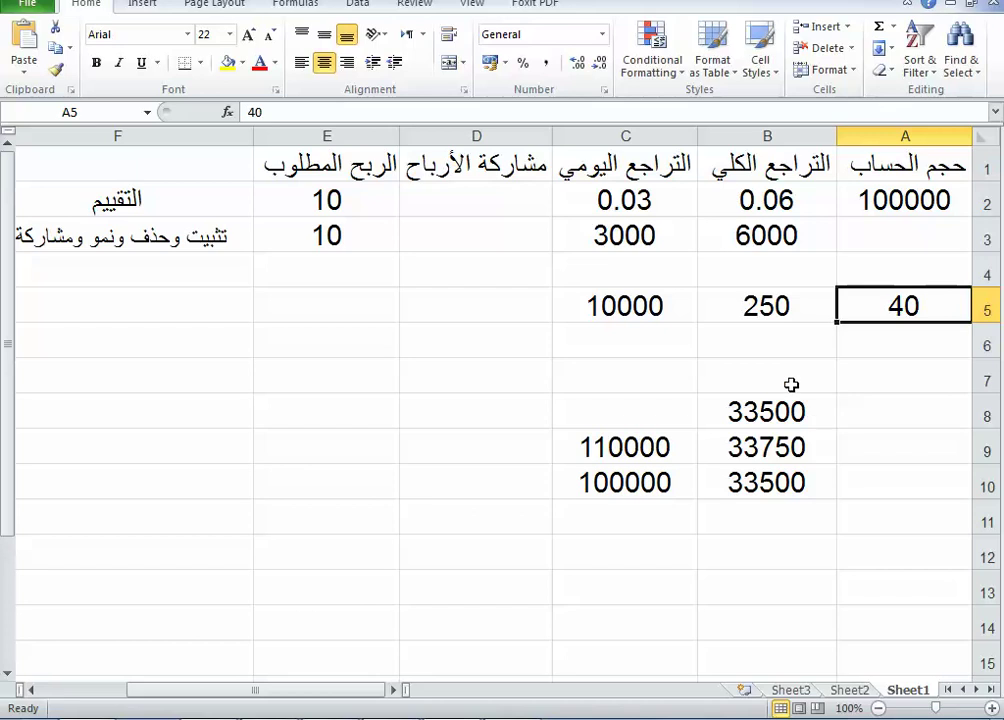
click(747, 318)
click(630, 310)
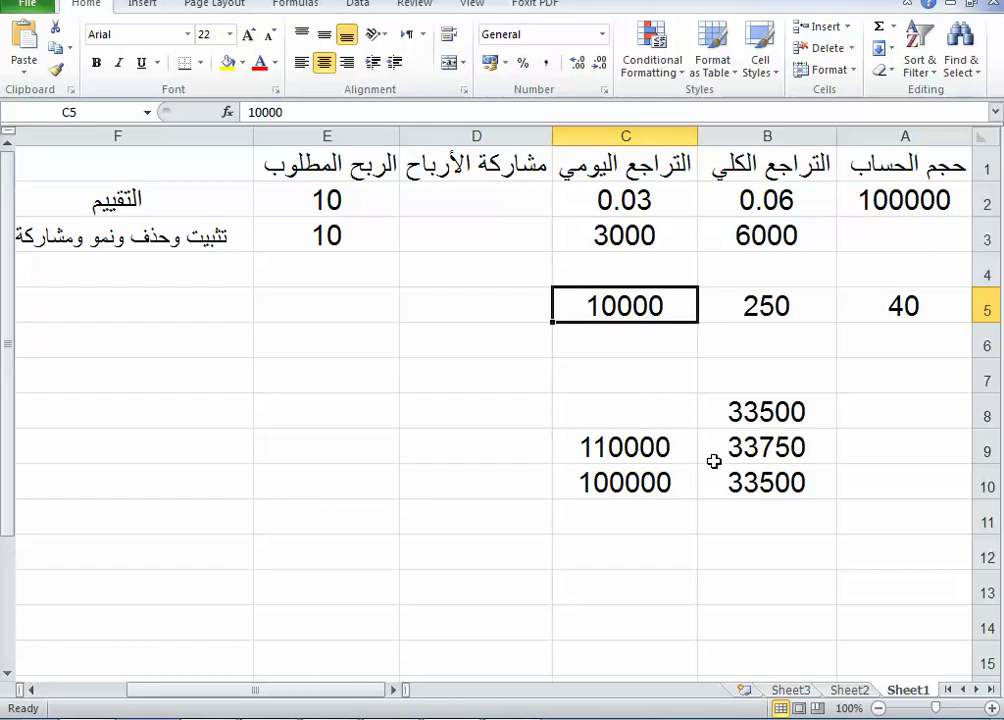
click(765, 483)
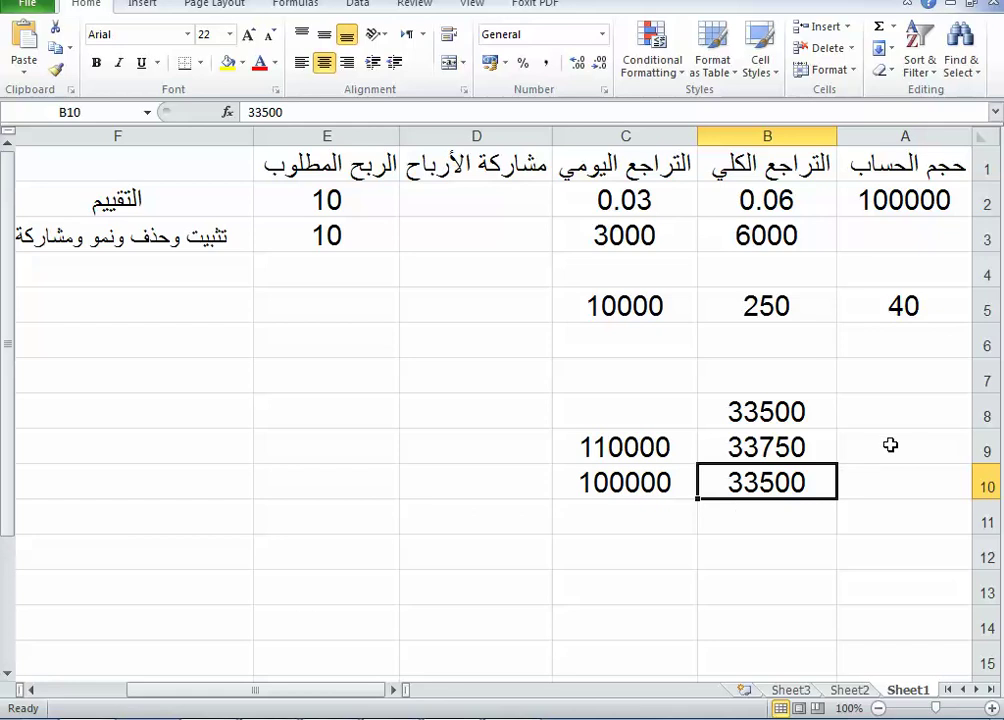
click(908, 313)
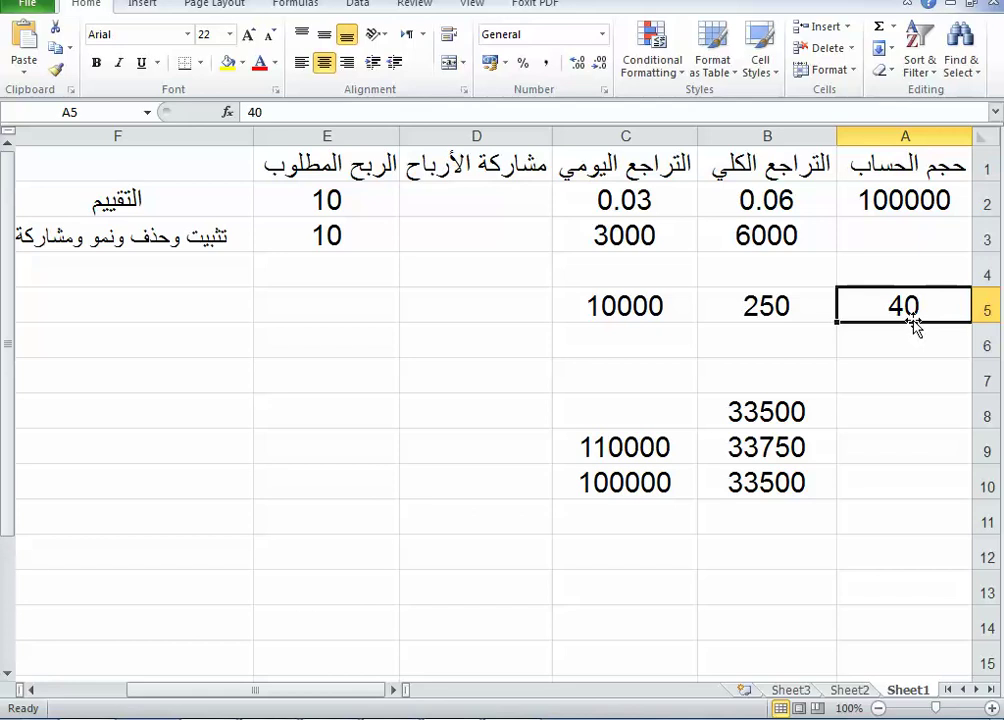
Clear all the example values in the range A5:C10.
click(868, 403)
drag(924, 318, 613, 487)
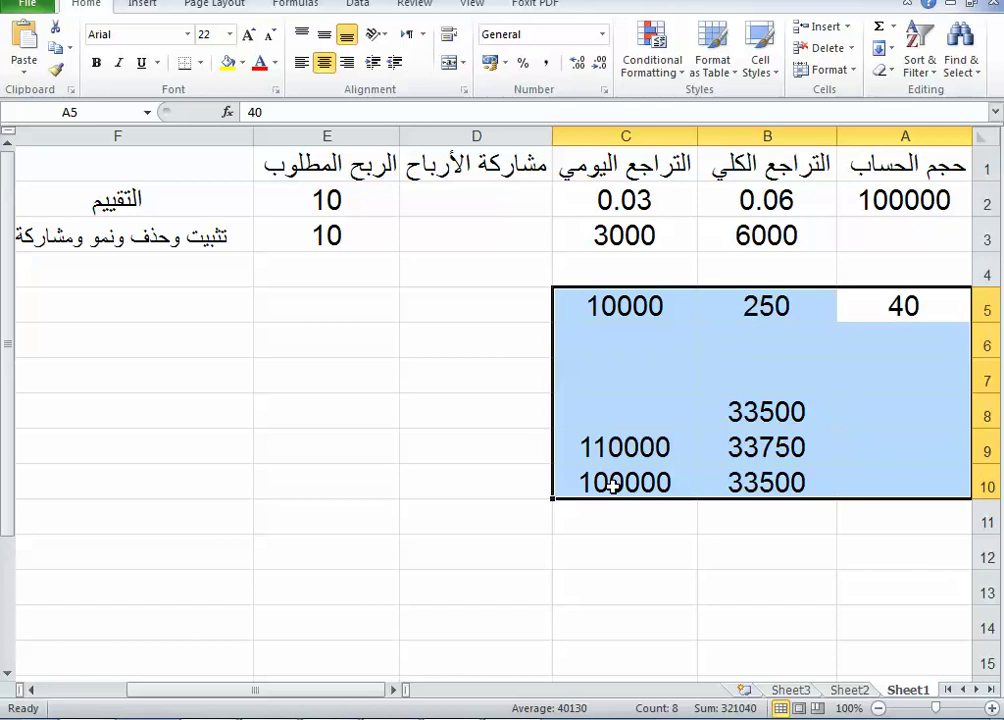
key(Delete)
Enter 0.2 in A5 and 10300 in B6 for a new example below the table.
click(903, 314)
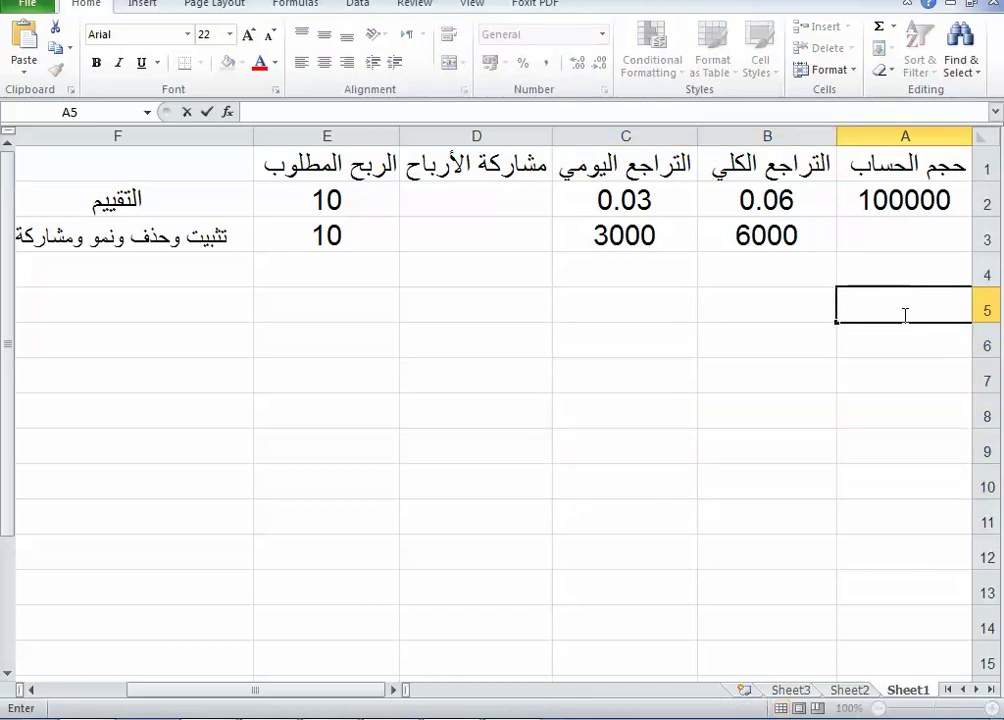
text(0.2)
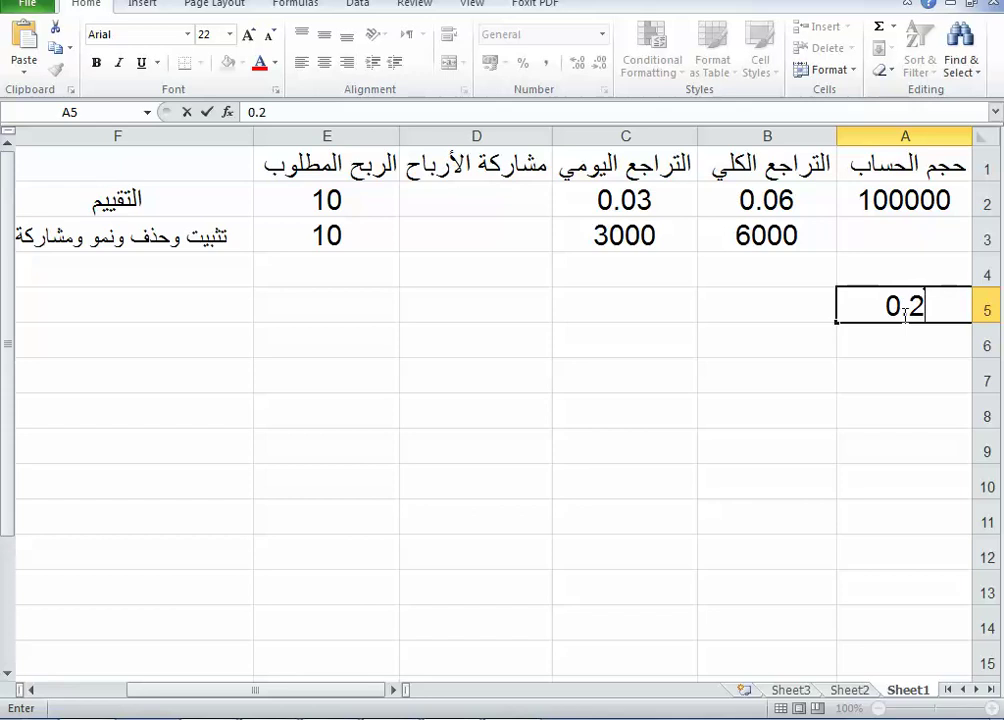
click(907, 366)
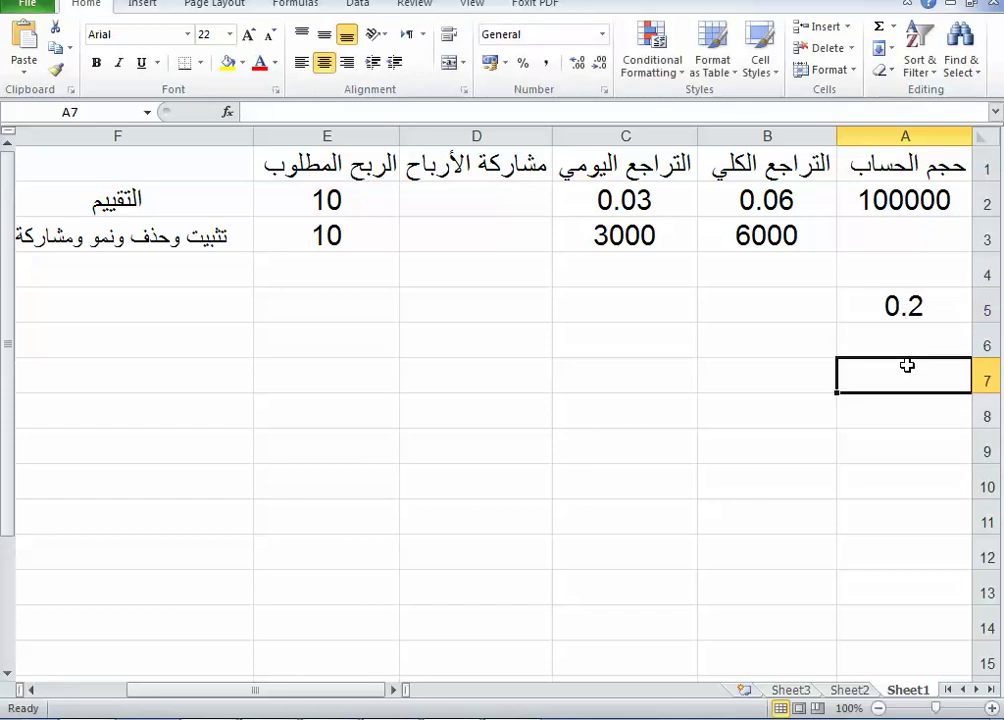
click(761, 345)
text(10300)
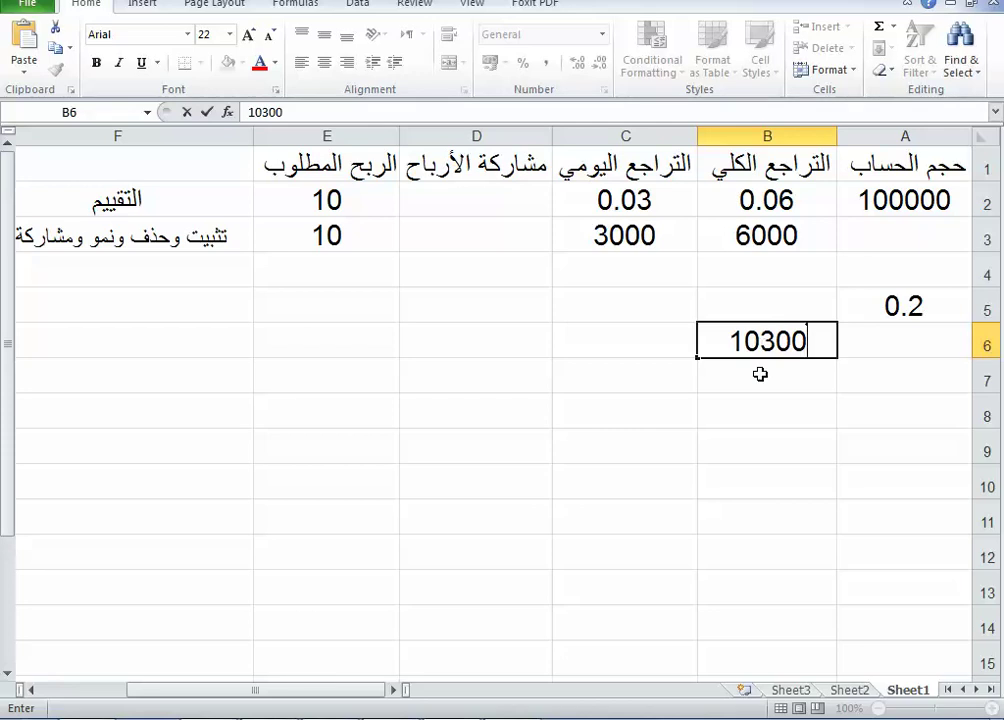
key(Return)
Enter 10450 in C6, next to the 10300 value.
click(910, 307)
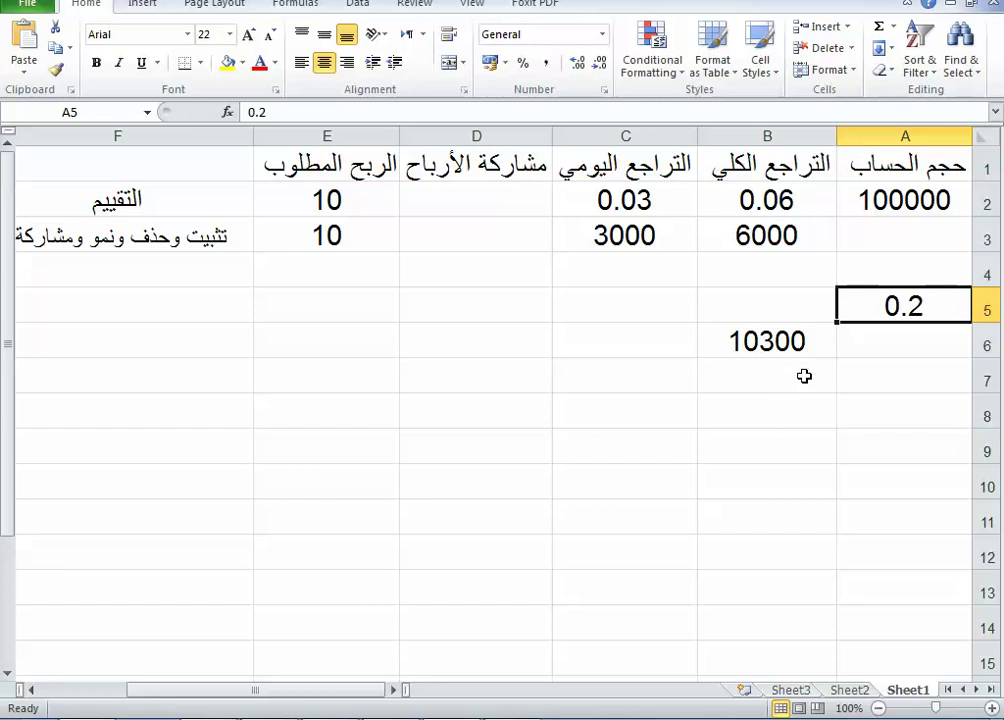
click(623, 352)
double_click(628, 352)
text(10450)
click(630, 418)
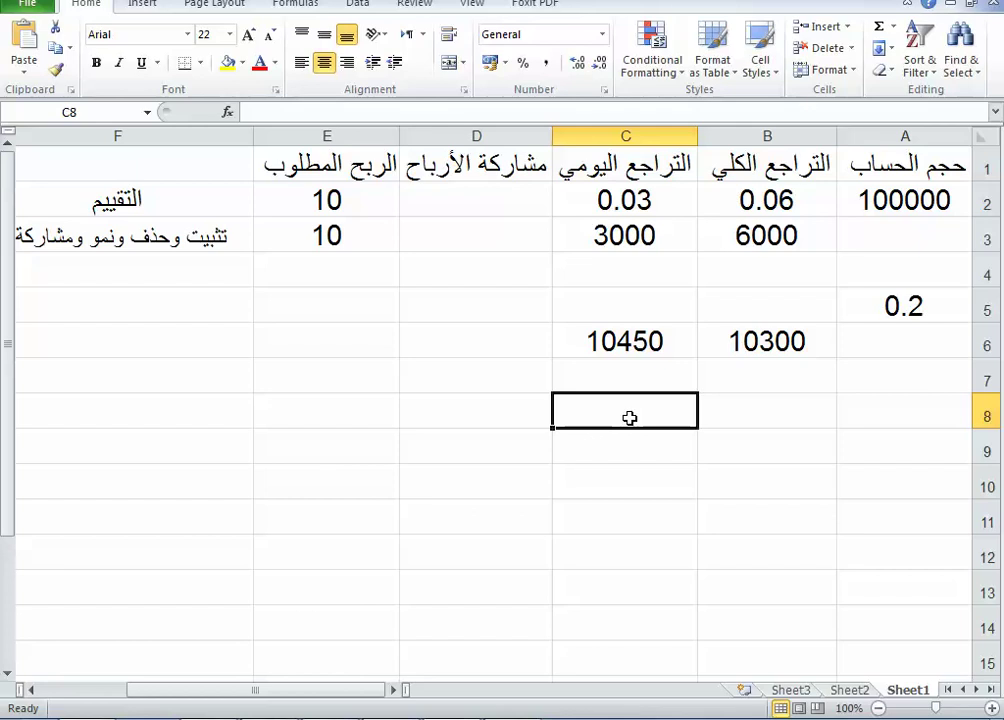
click(706, 349)
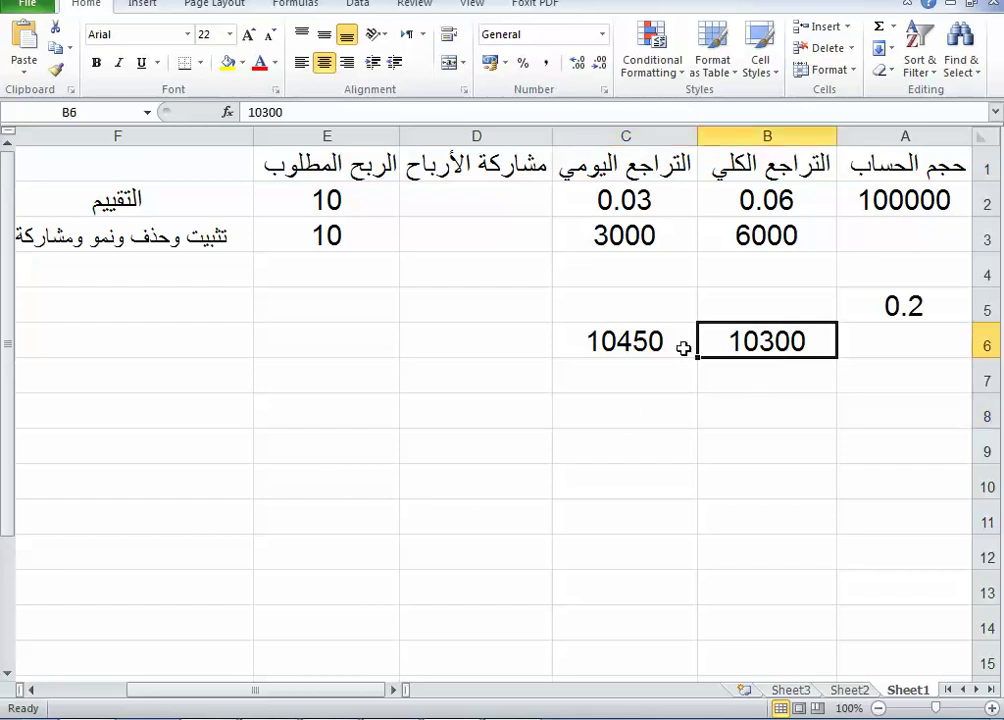
click(650, 343)
click(920, 307)
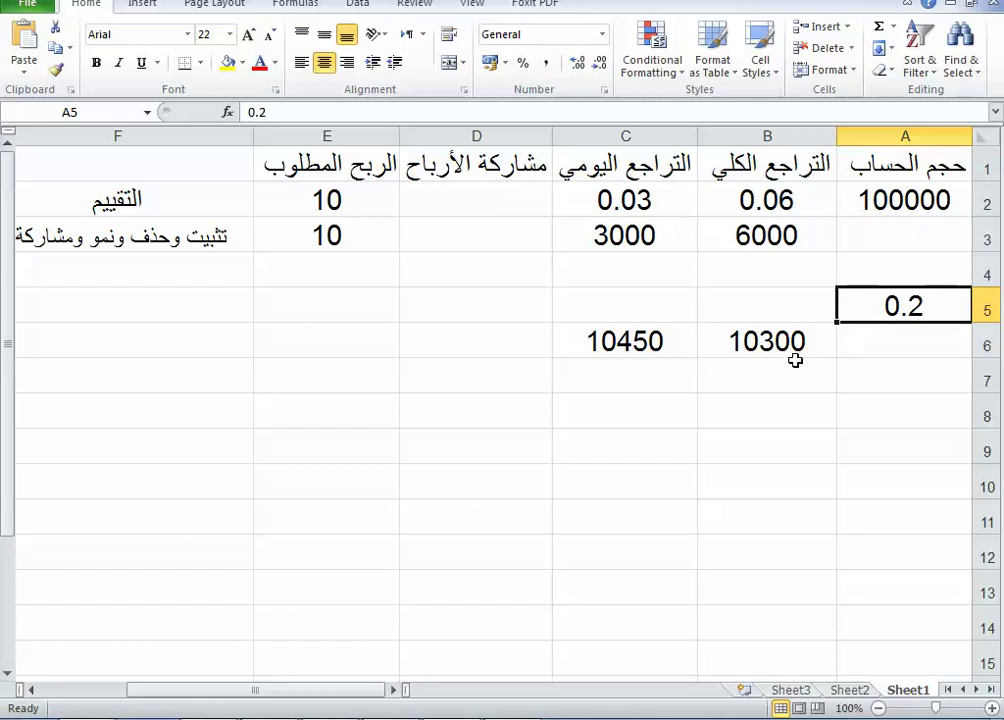
click(645, 360)
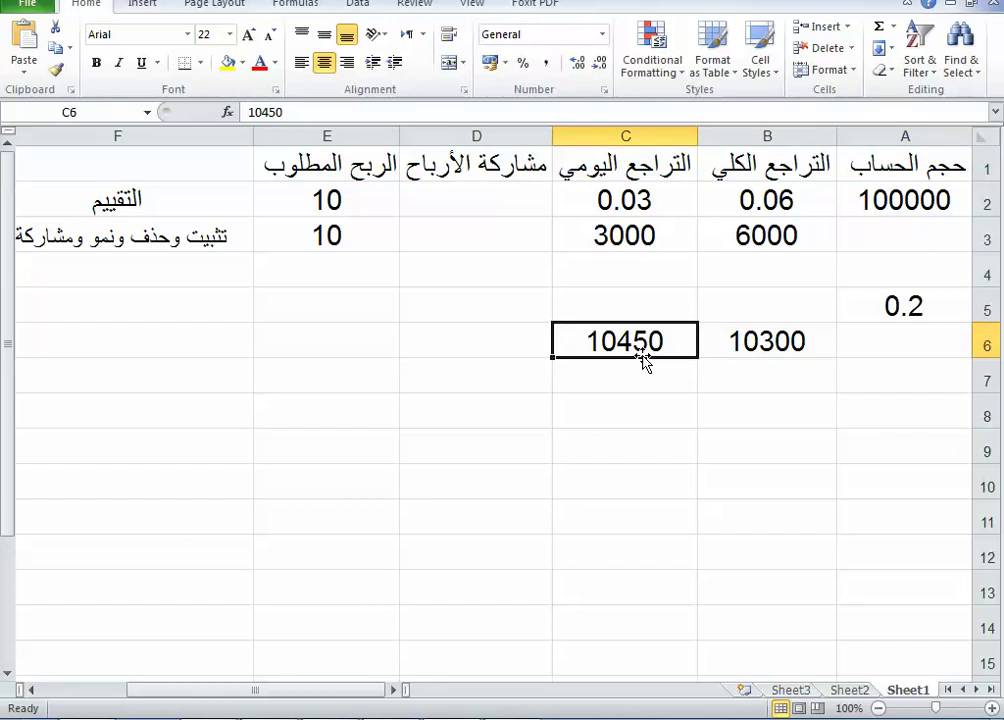
Enter 4 in A8, below the example values.
double_click(892, 415)
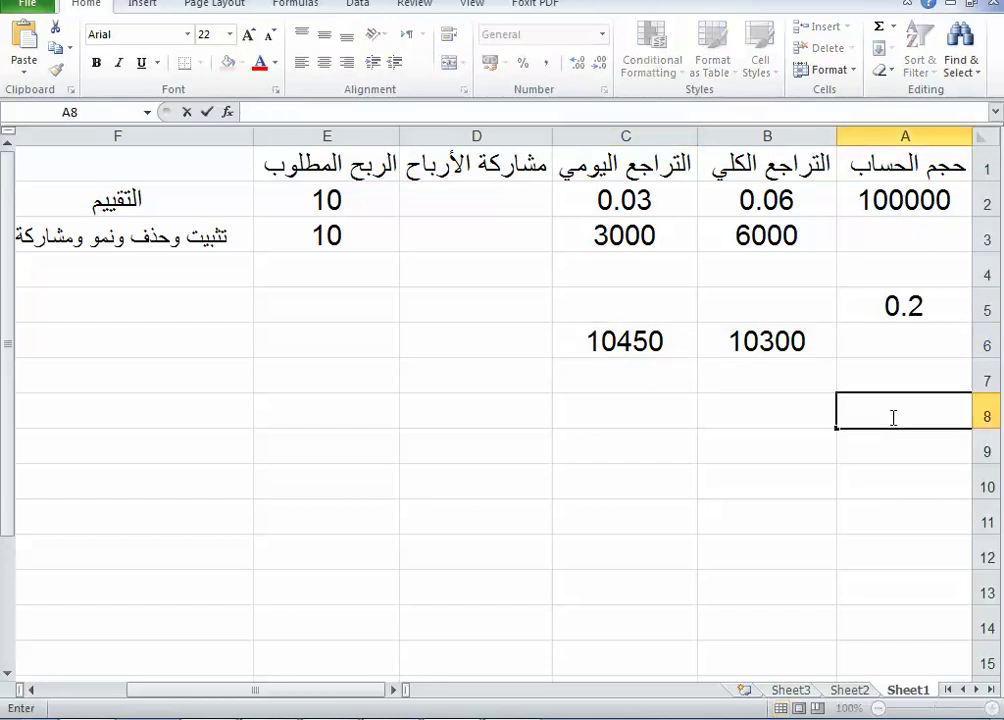
text(4)
key(Return)
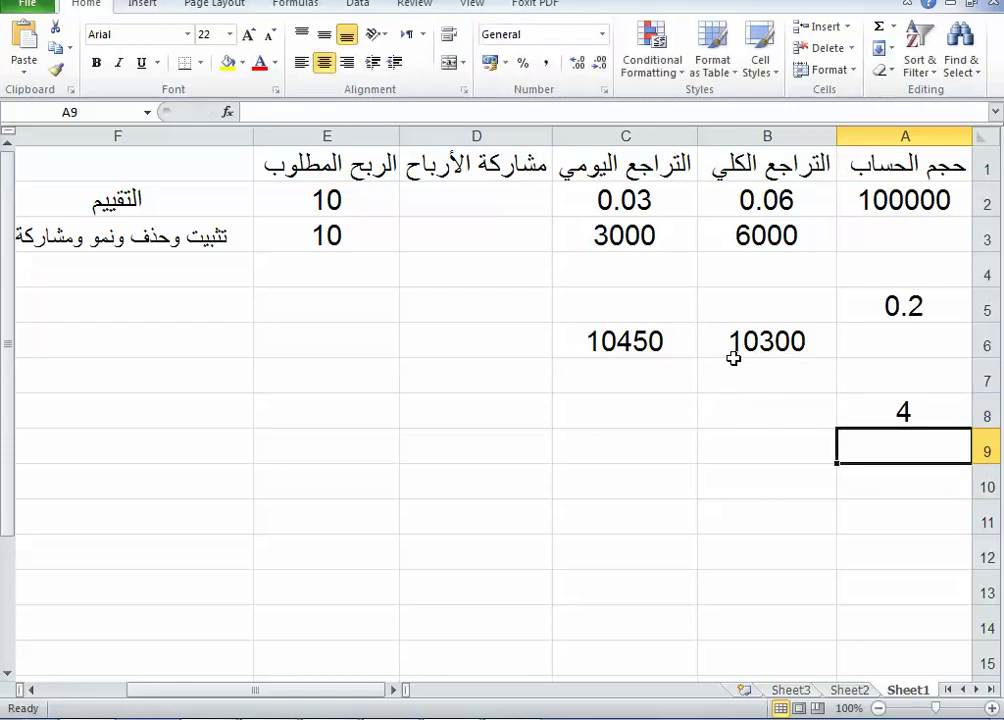
click(468, 353)
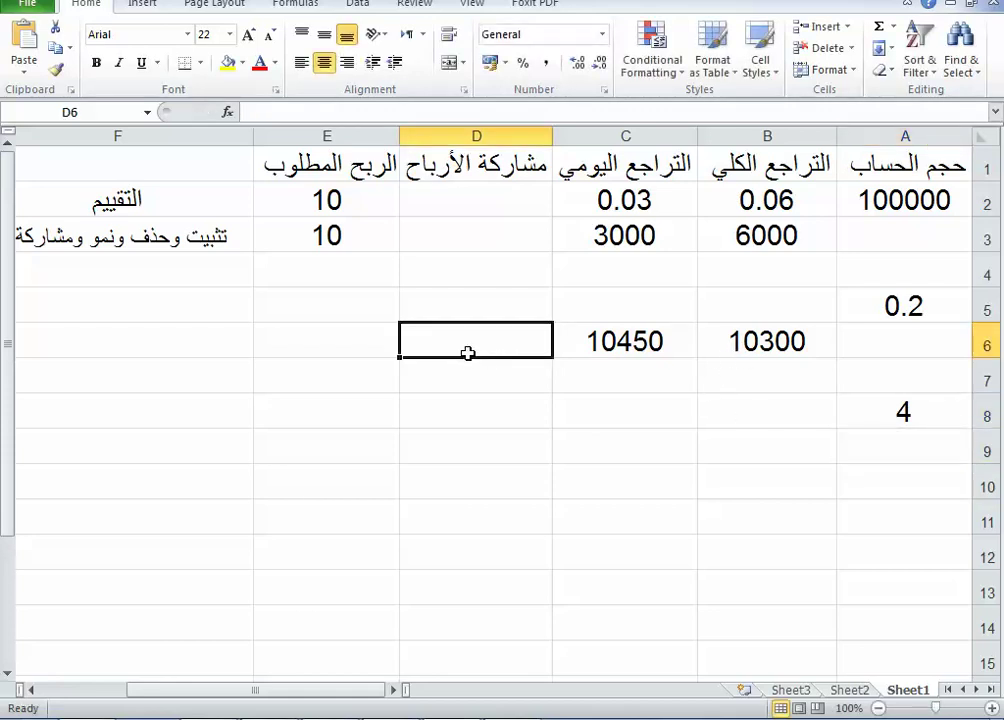
click(777, 234)
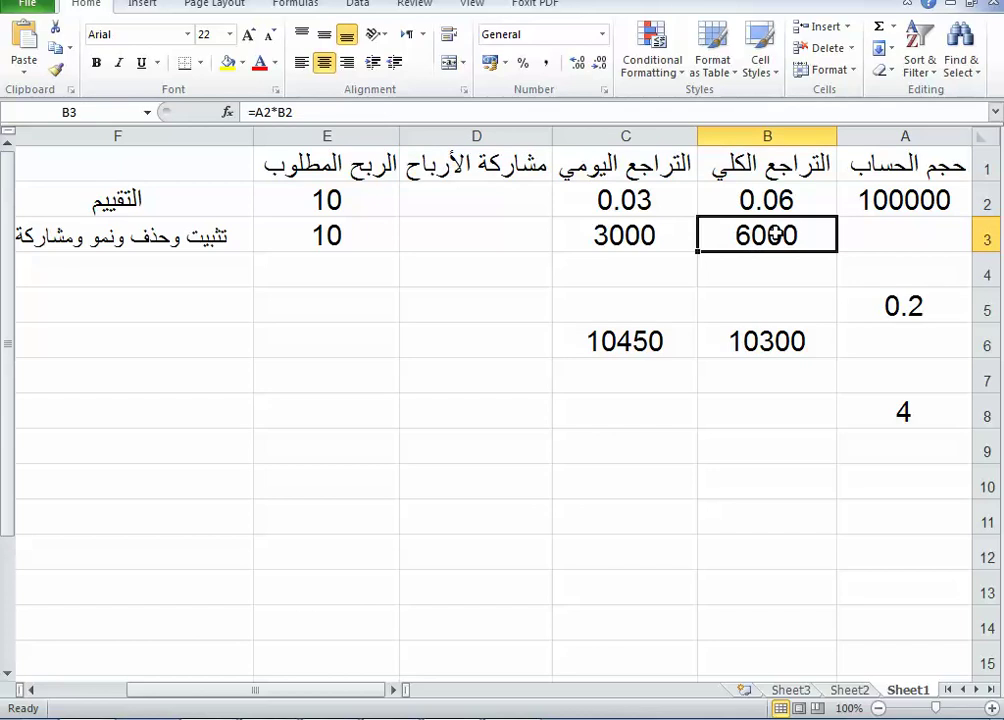
Clear the example values in the range A5:C8.
click(607, 237)
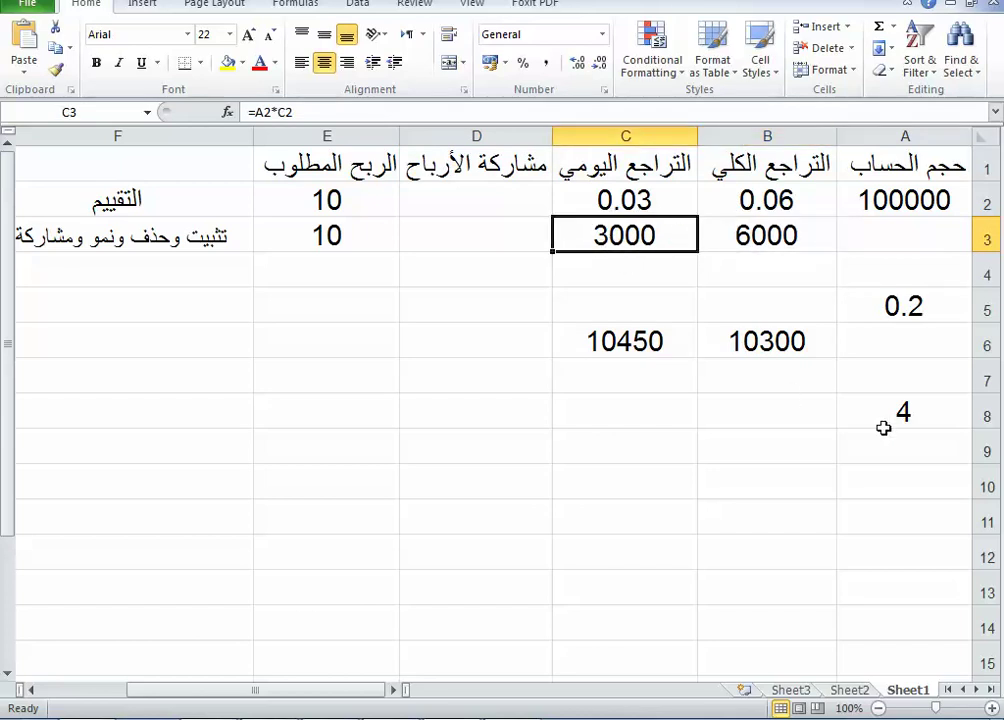
click(907, 420)
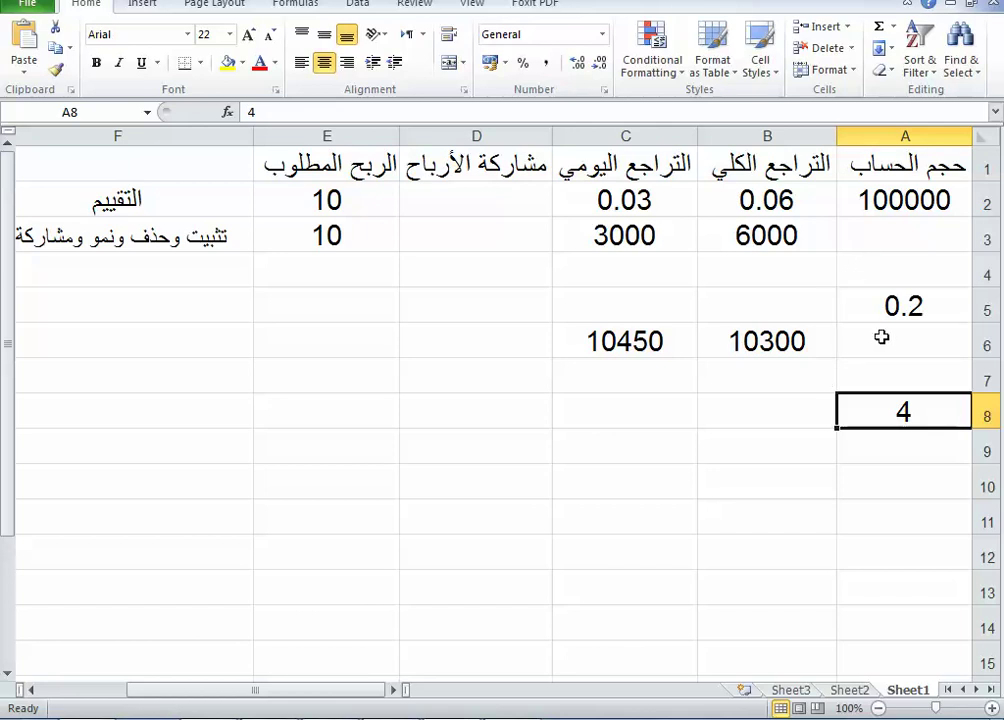
drag(872, 306, 604, 415)
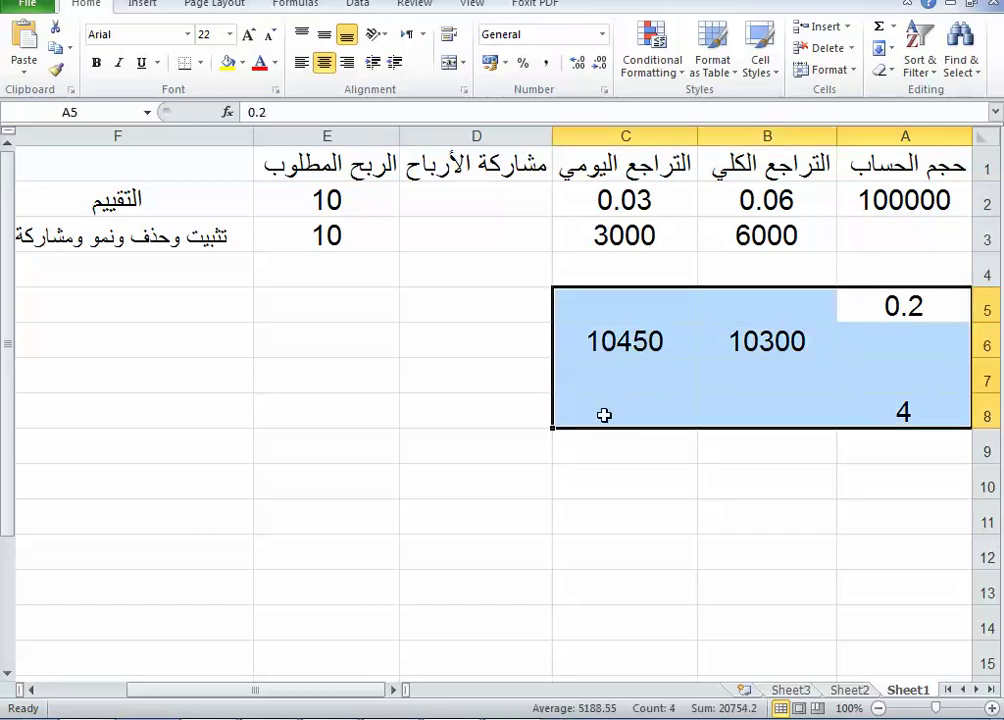
key(Delete)
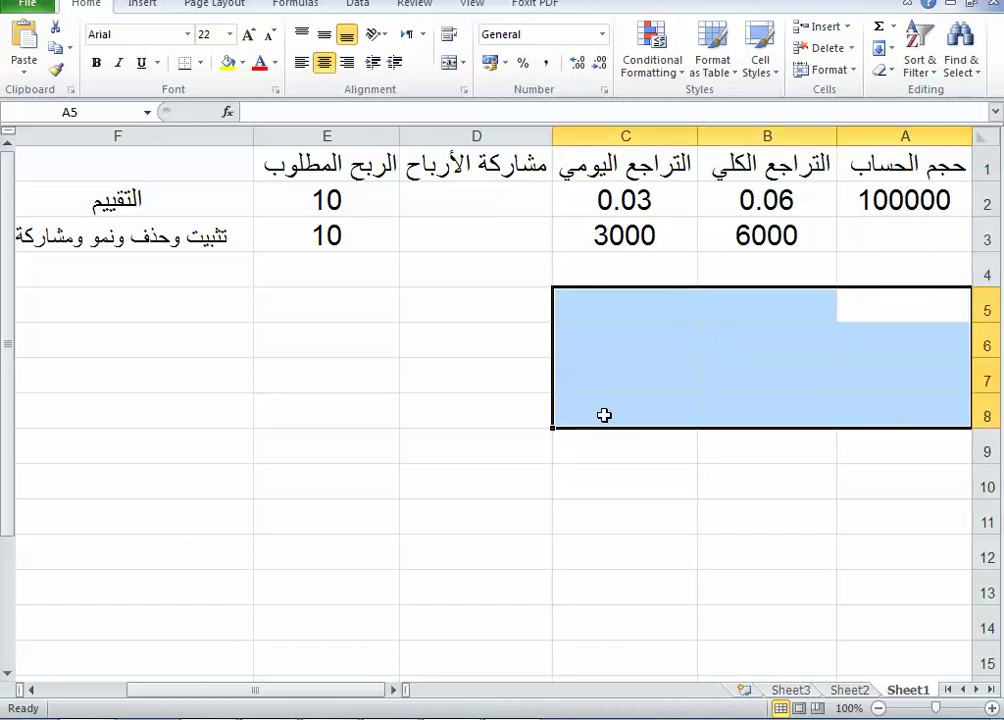
click(669, 455)
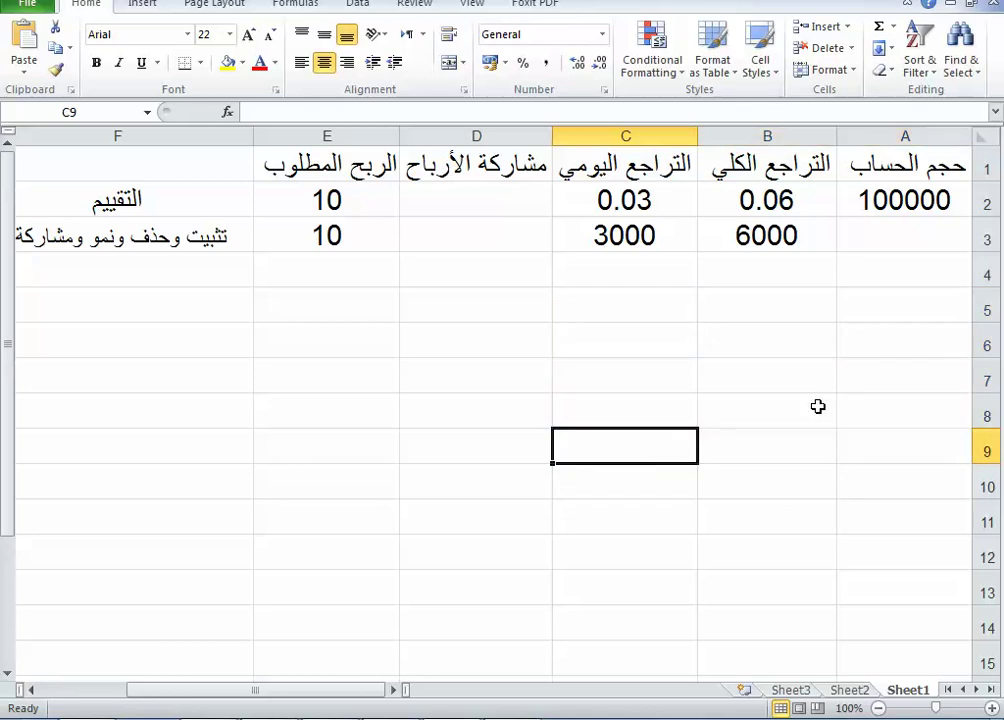
Enter 0.2 in A5 and 200 in B5 as a new example below the table.
click(890, 316)
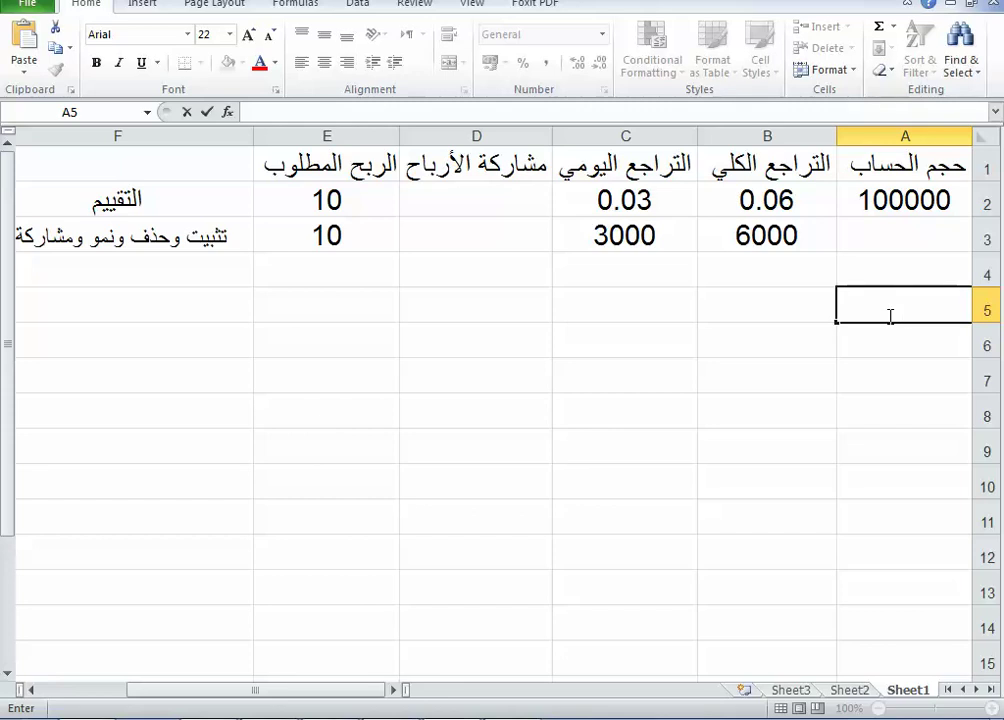
text(0.02)
drag(902, 307, 944, 307)
text(2)
key(Return)
click(777, 320)
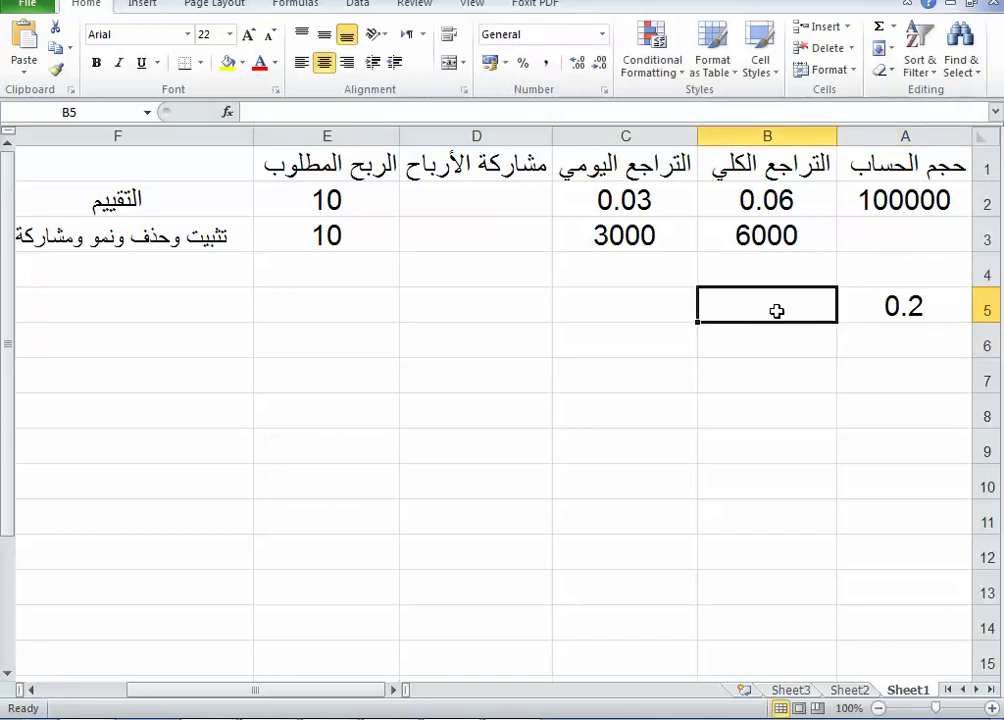
text(200)
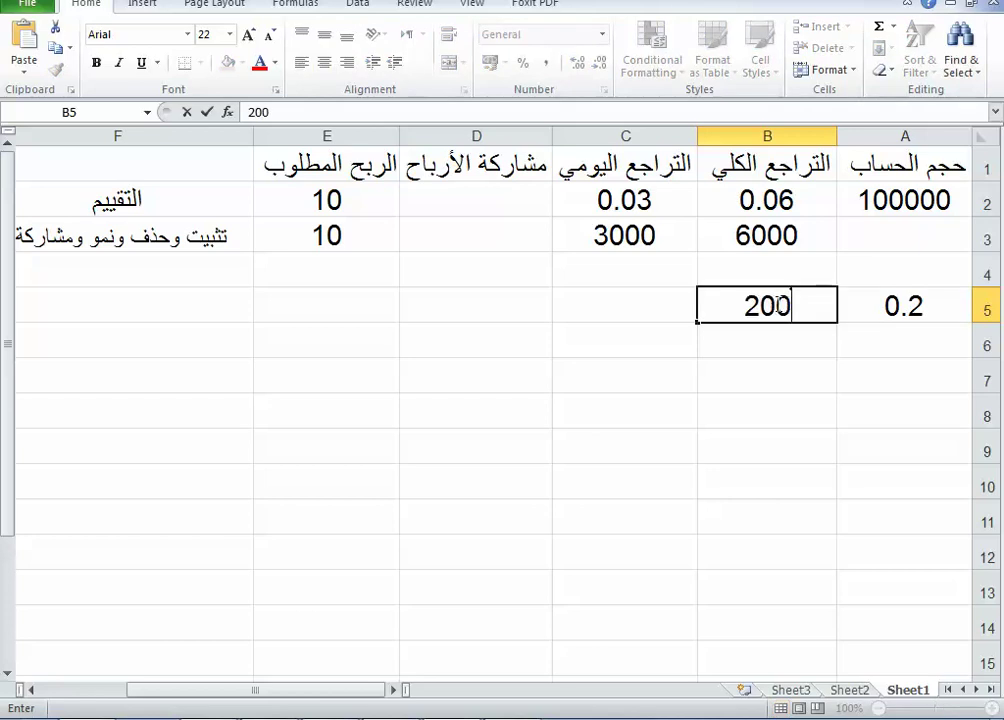
Multiply the 0.2 and 200 values with the formula =A5*B5 in C5.
click(667, 314)
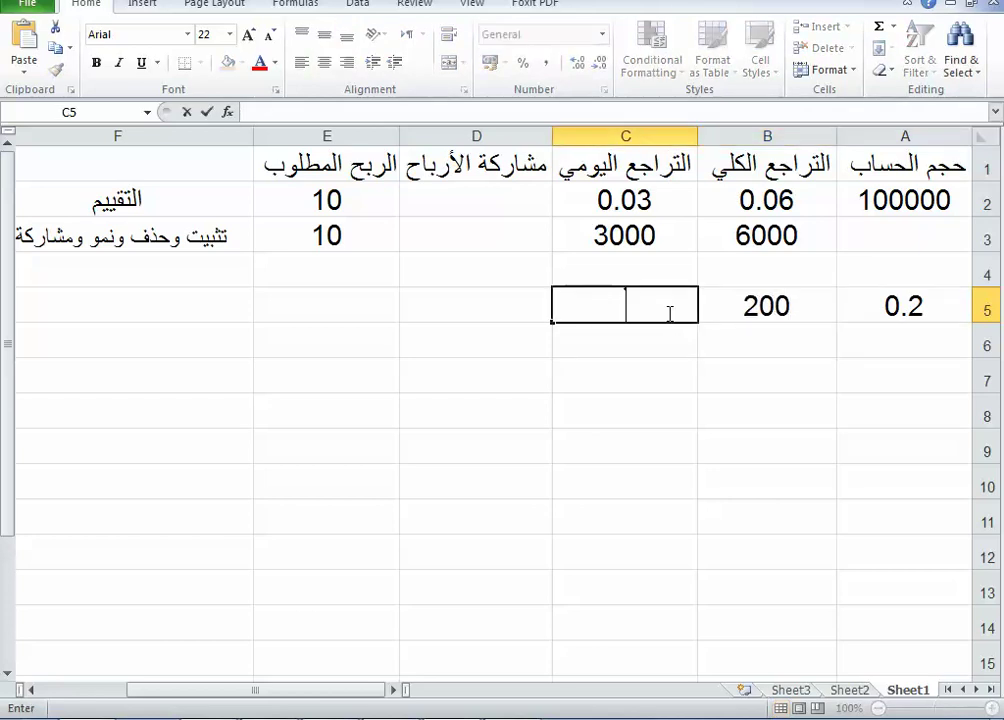
text(=)
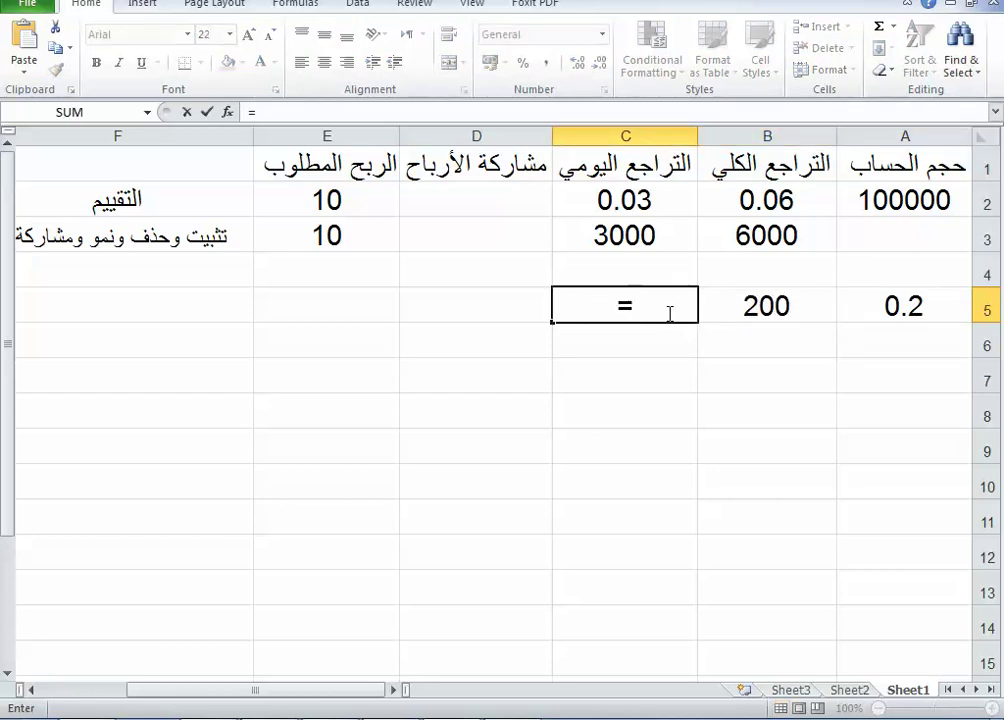
click(888, 322)
text(*)
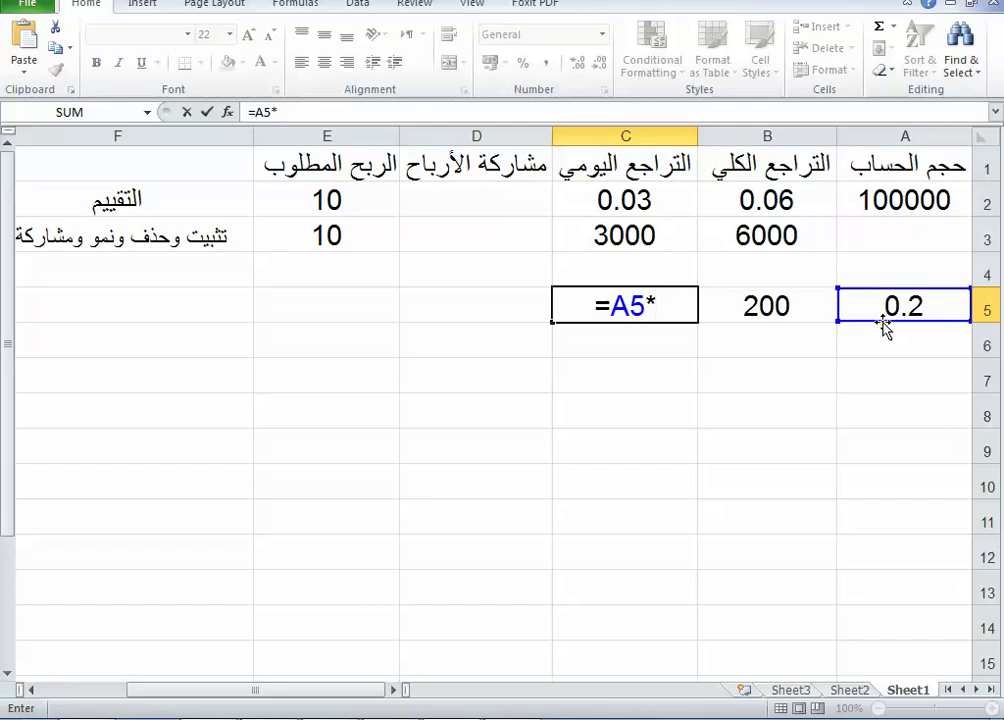
click(772, 308)
key(Return)
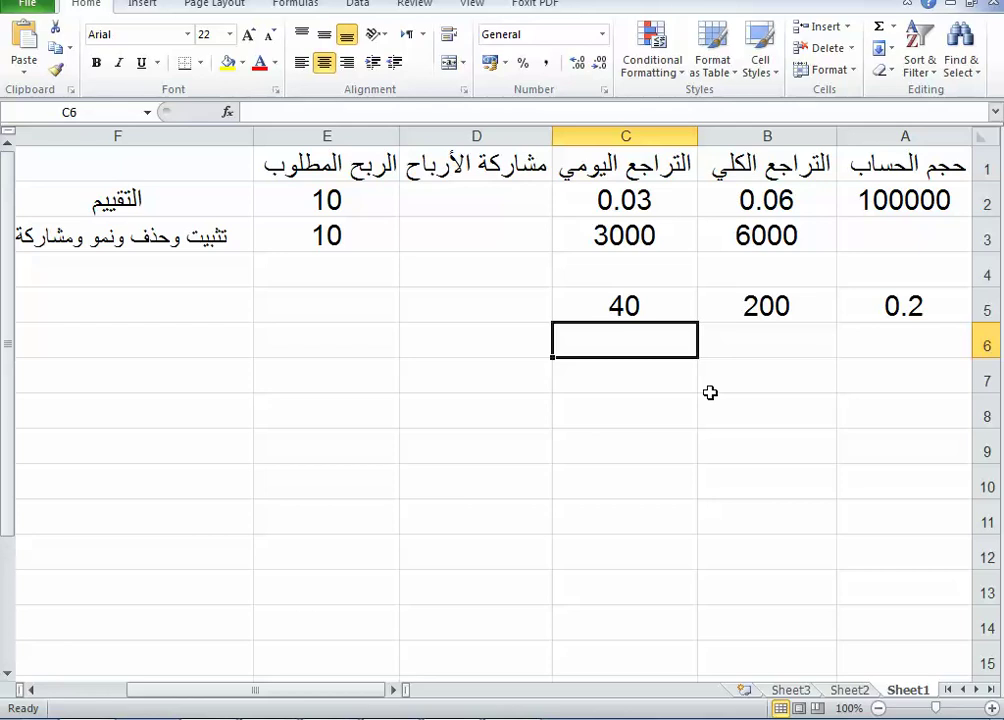
key(Up)
key(Right)
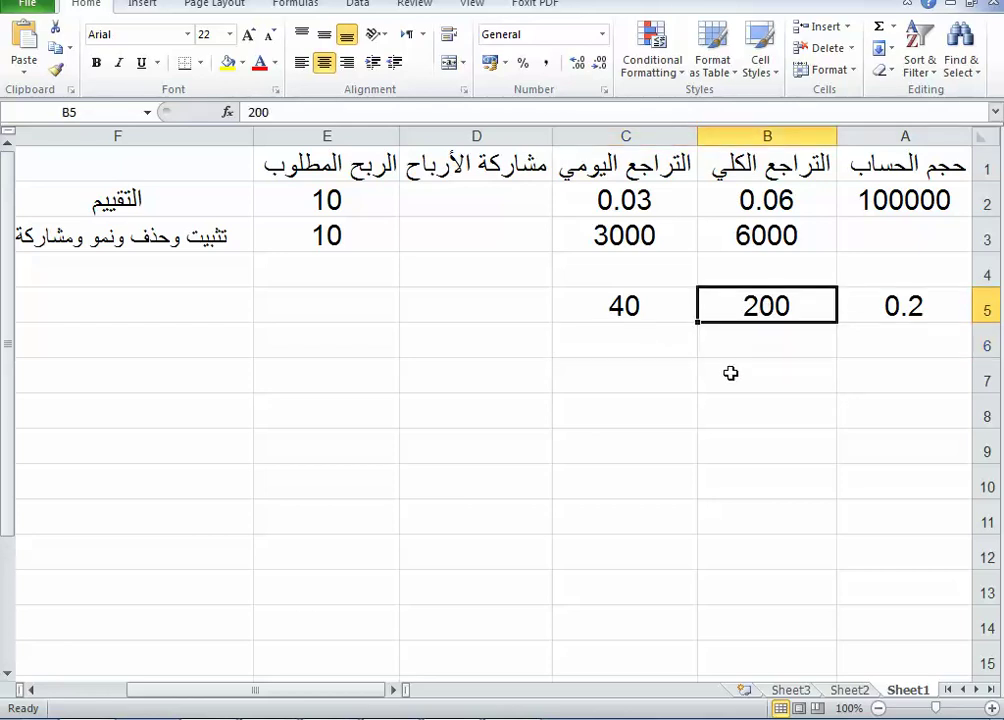
click(621, 313)
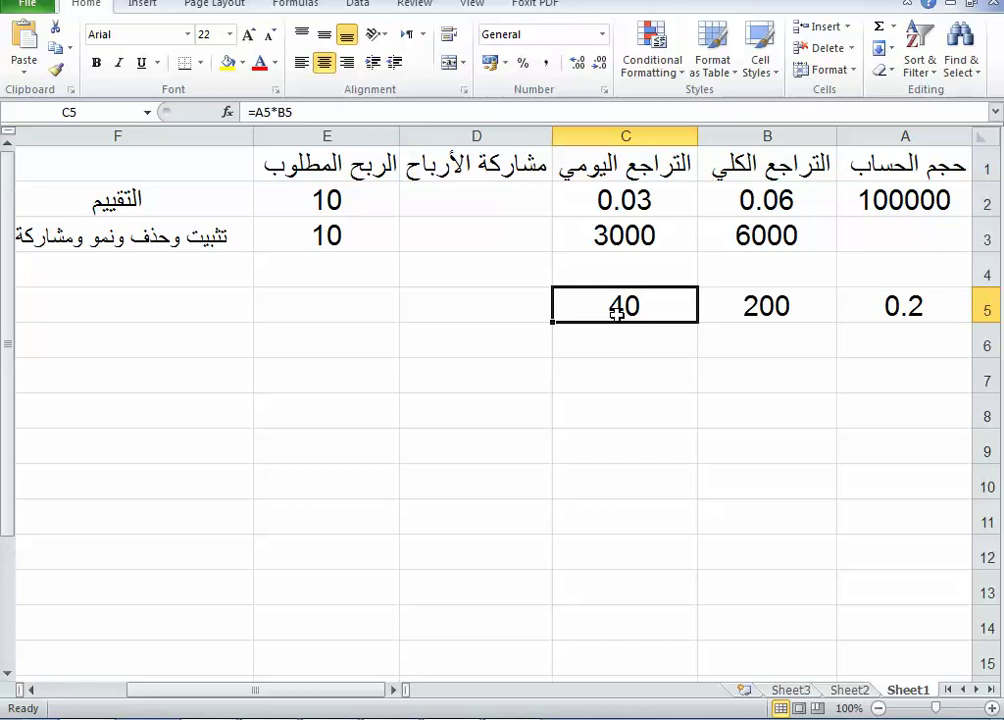
Enter 6 in C6 and multiply it by the result above with the formula =C5*C6 in C7.
click(641, 345)
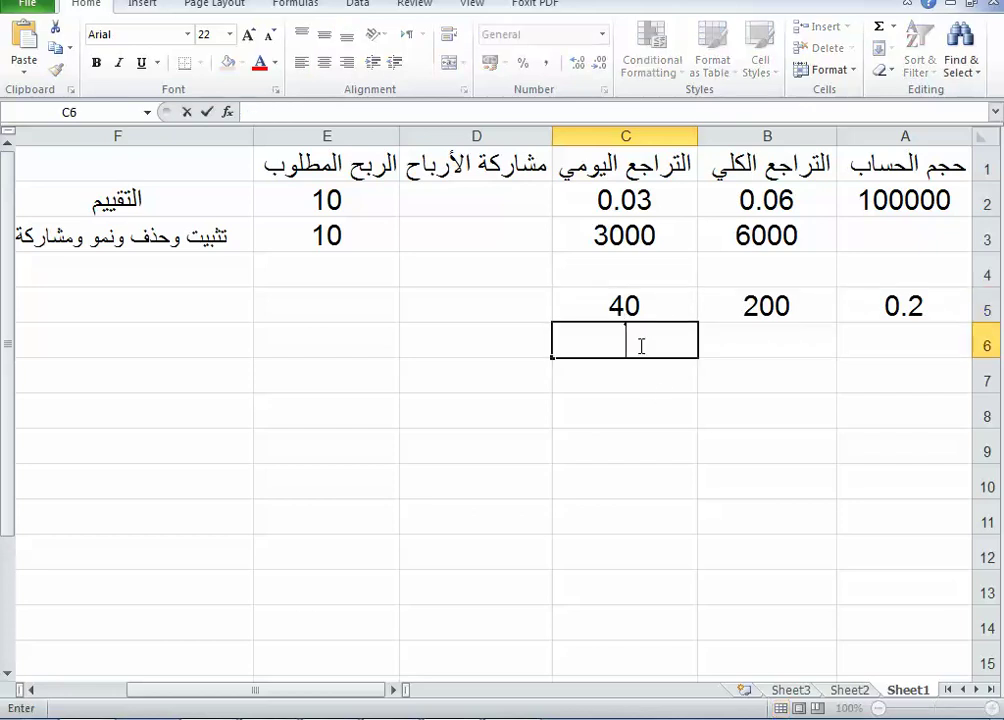
text(6)
click(609, 390)
text(=)
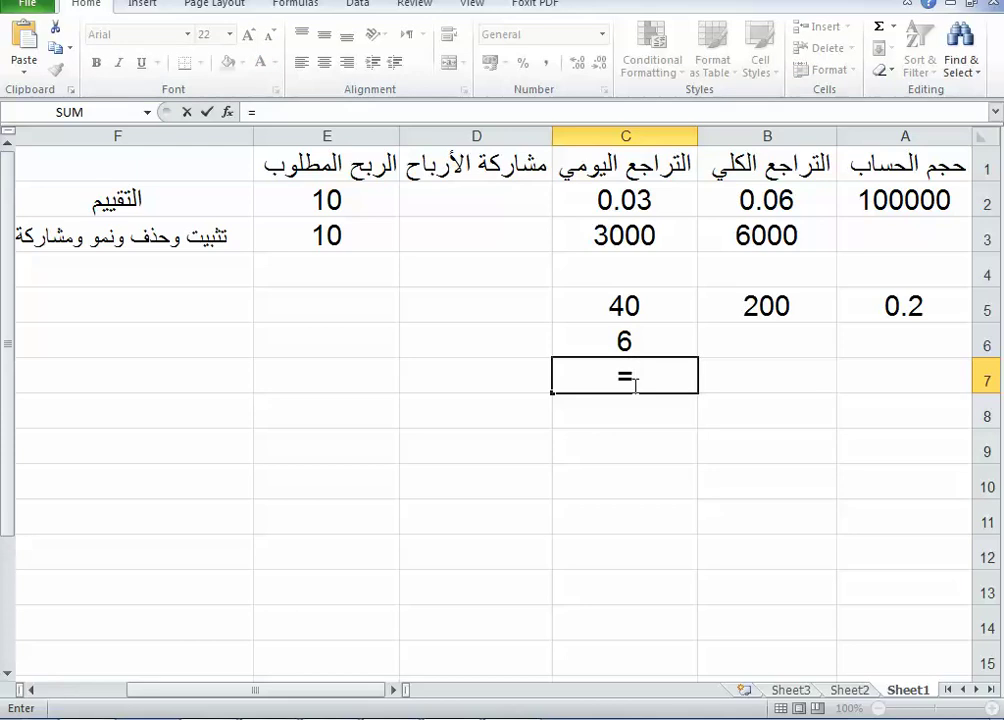
click(620, 311)
text(*)
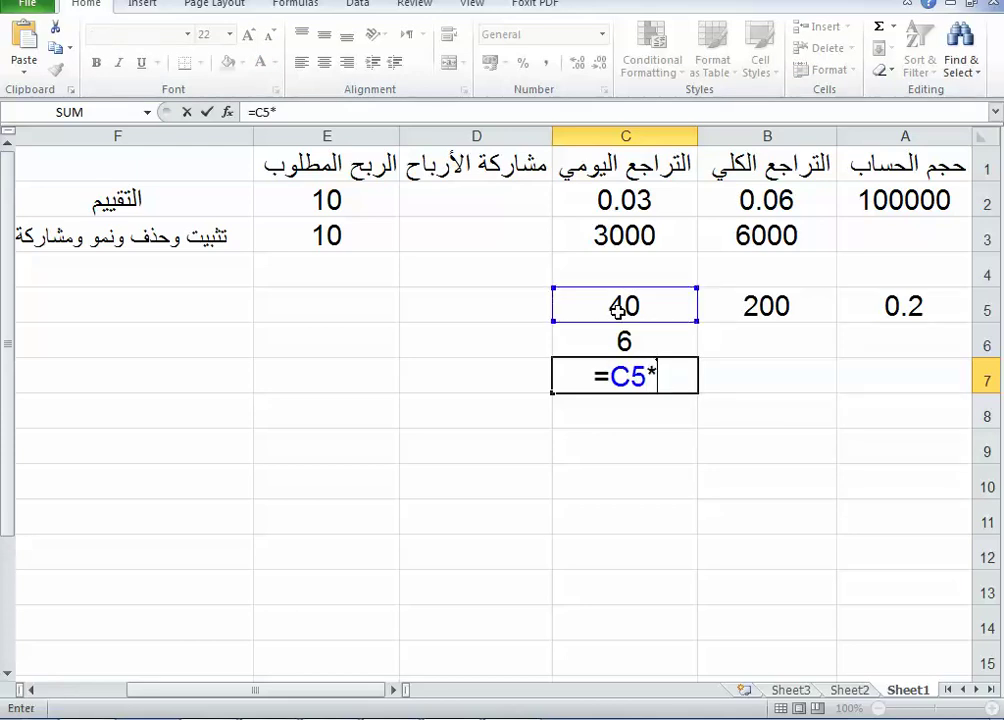
click(620, 337)
key(Return)
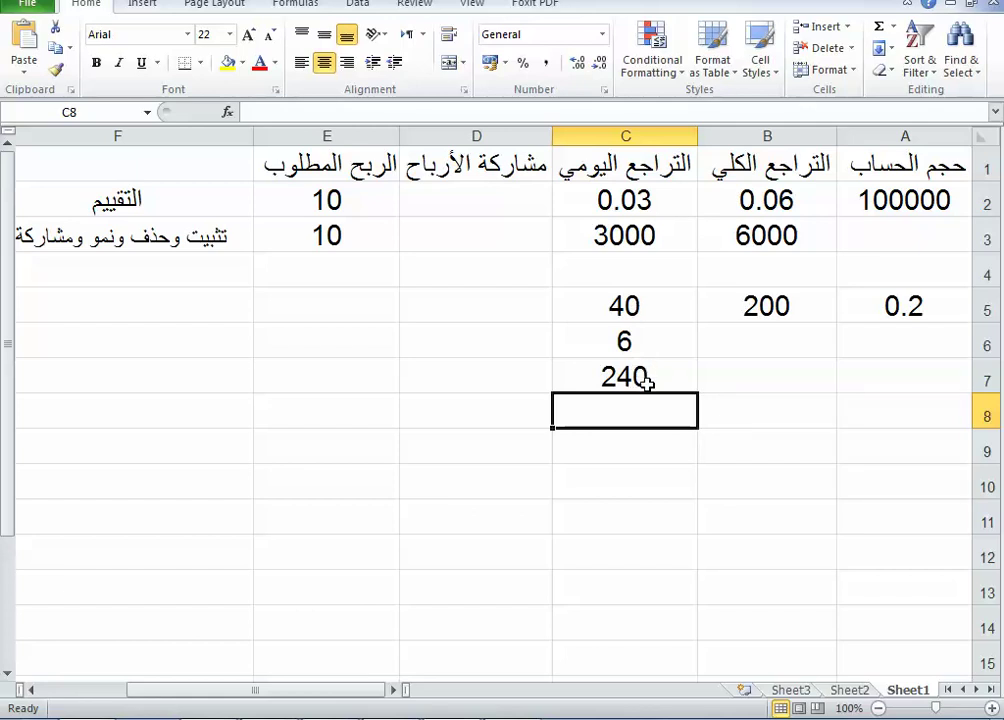
click(643, 379)
click(631, 348)
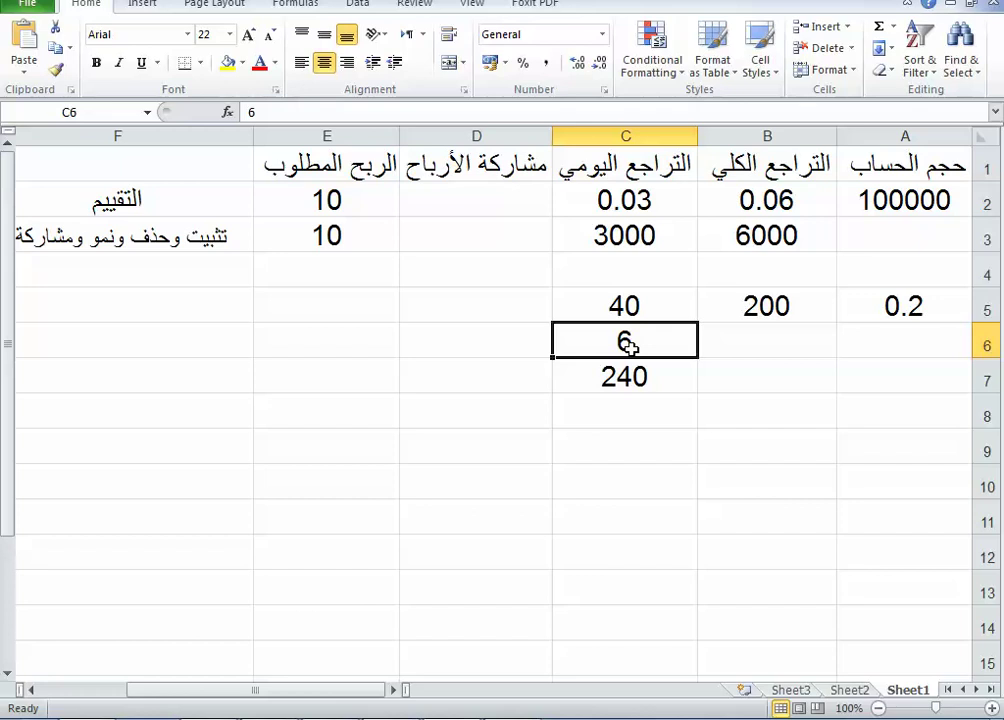
click(640, 378)
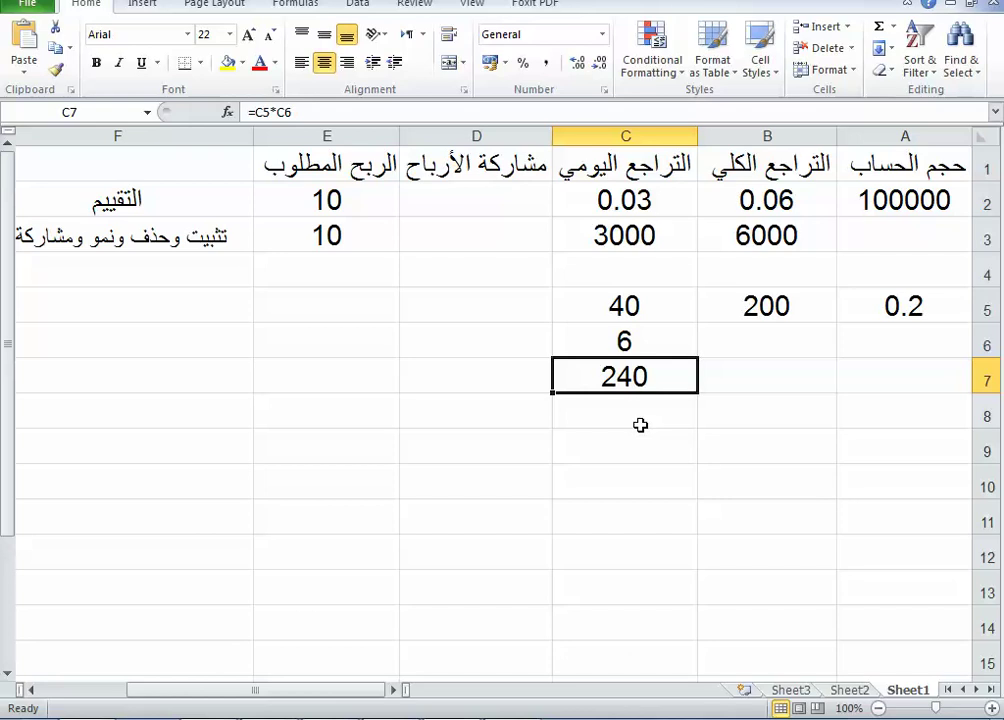
Clear the lot-size example, including its formulas, from the range A5:C8.
click(907, 309)
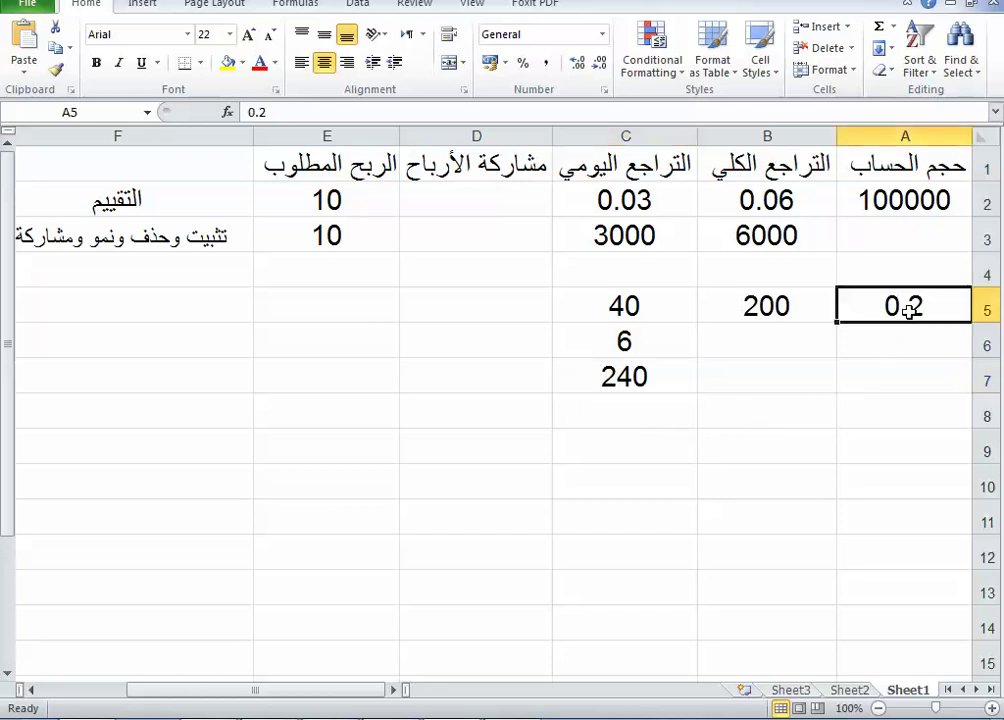
click(910, 418)
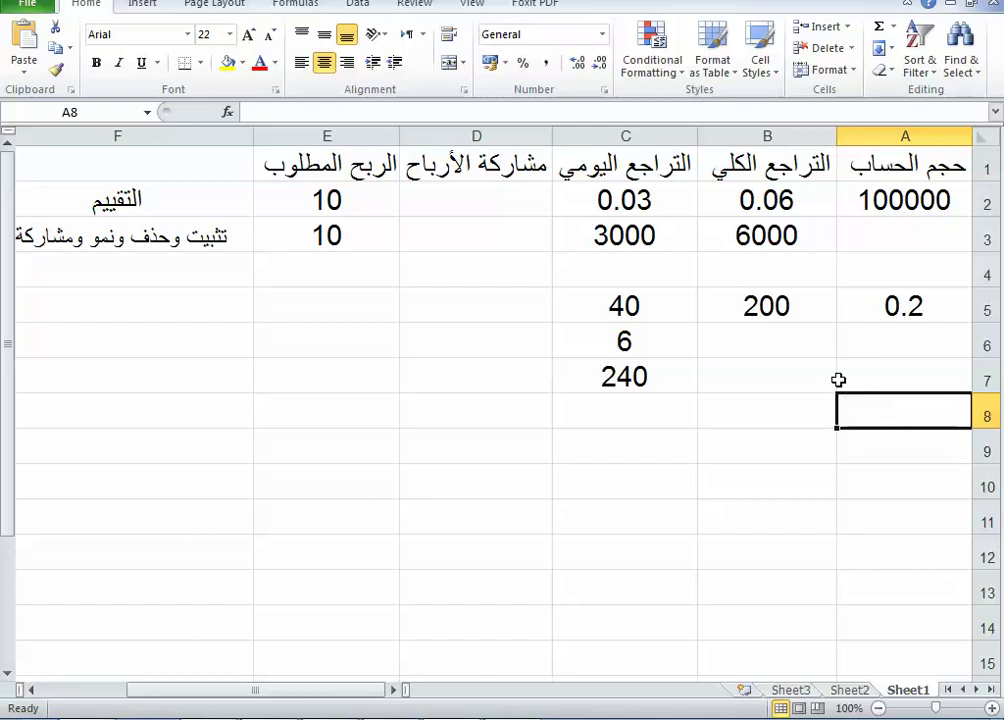
drag(894, 309, 566, 406)
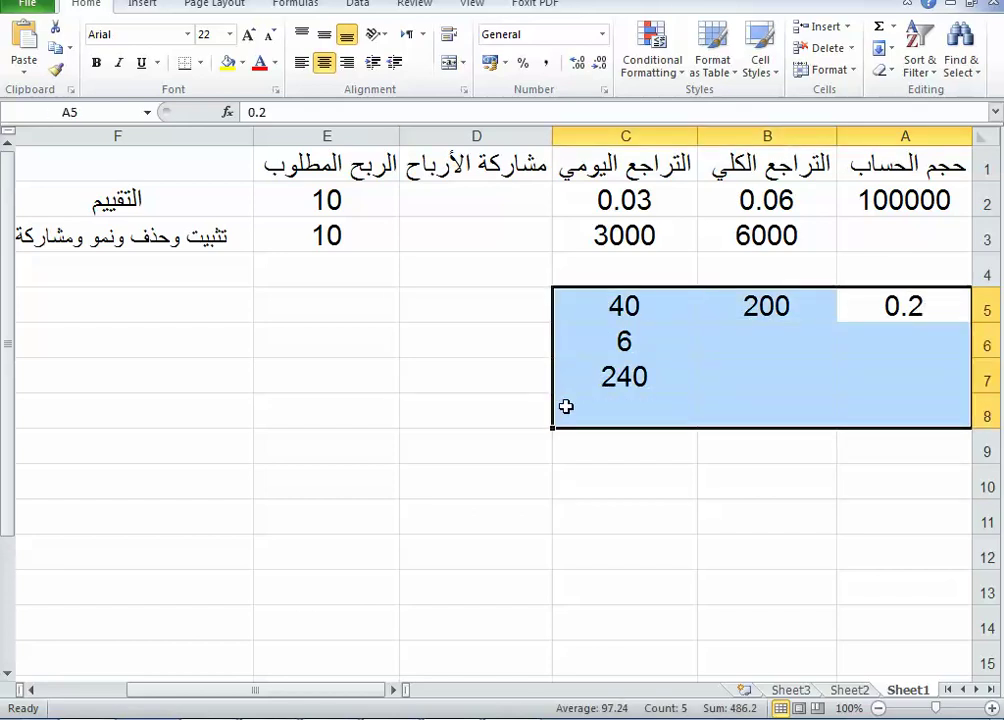
key(Delete)
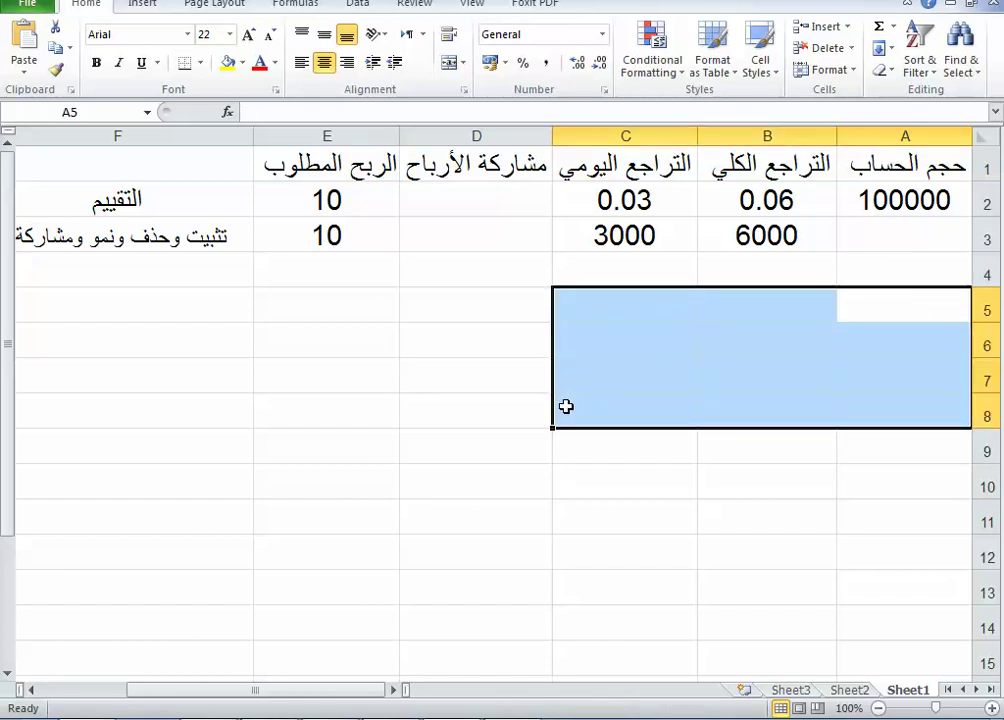
Enter 20000 in D6, below the profit-sharing column header.
click(343, 200)
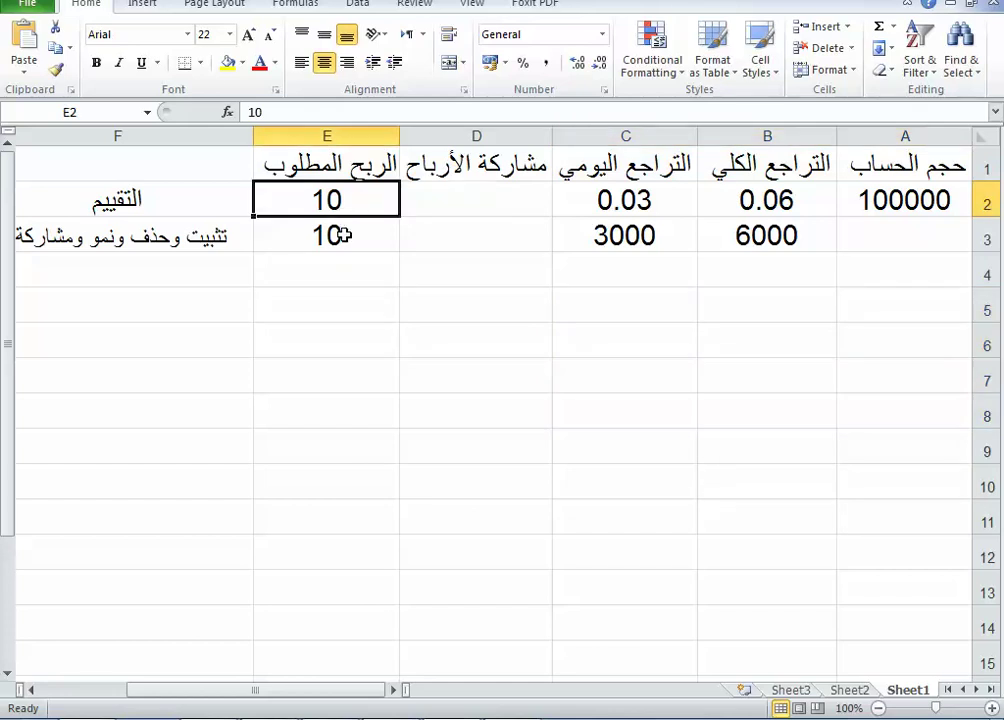
click(335, 232)
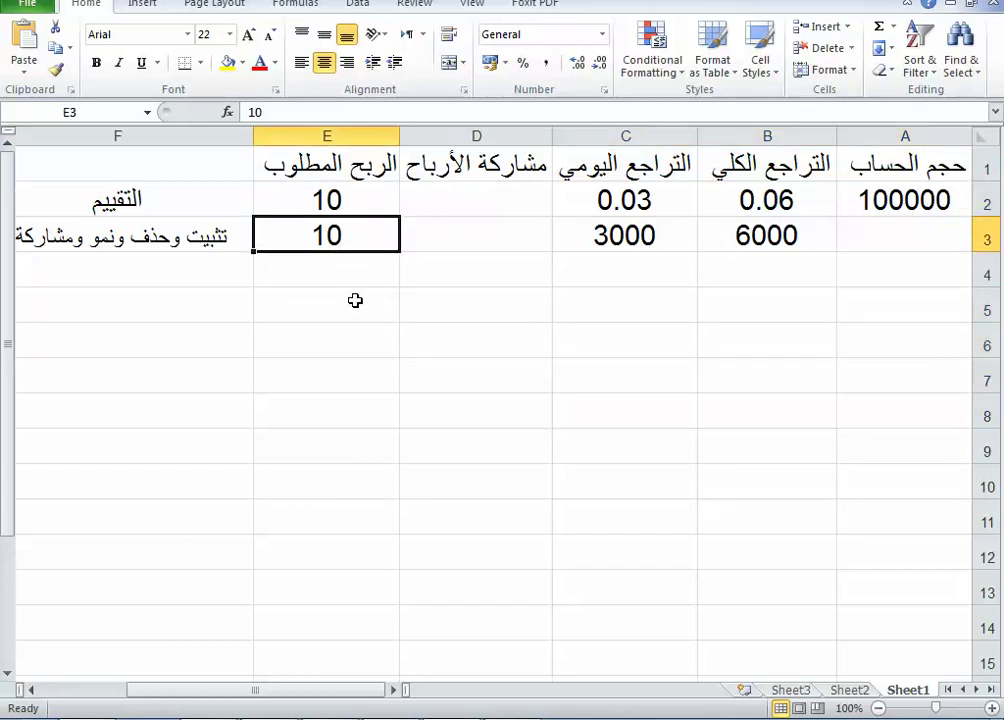
double_click(484, 344)
text(20000)
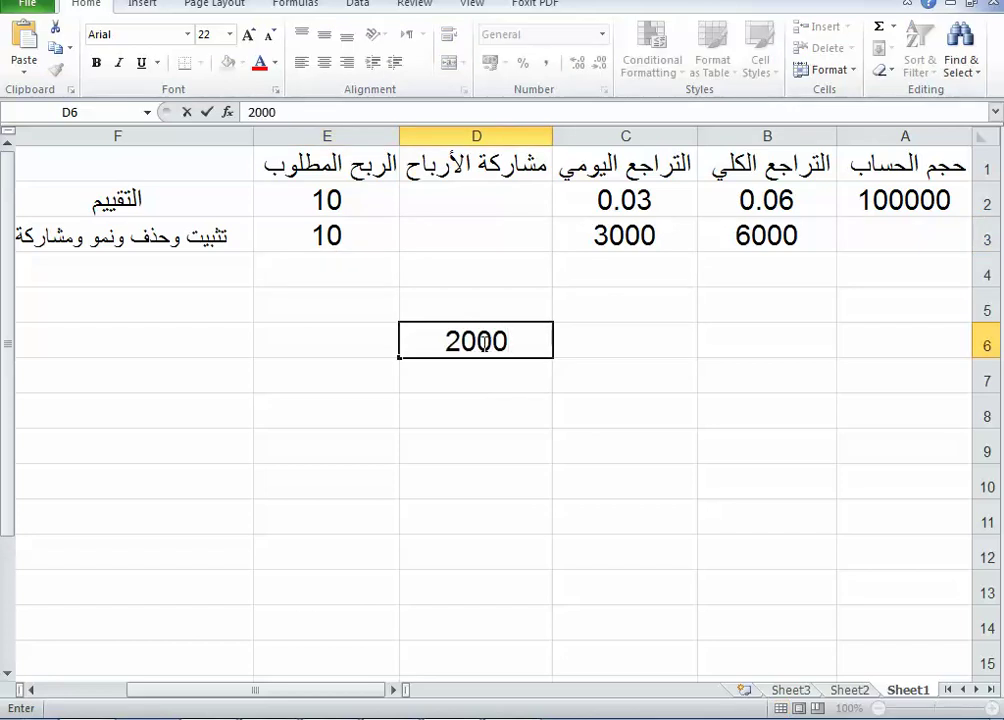
key(Return)
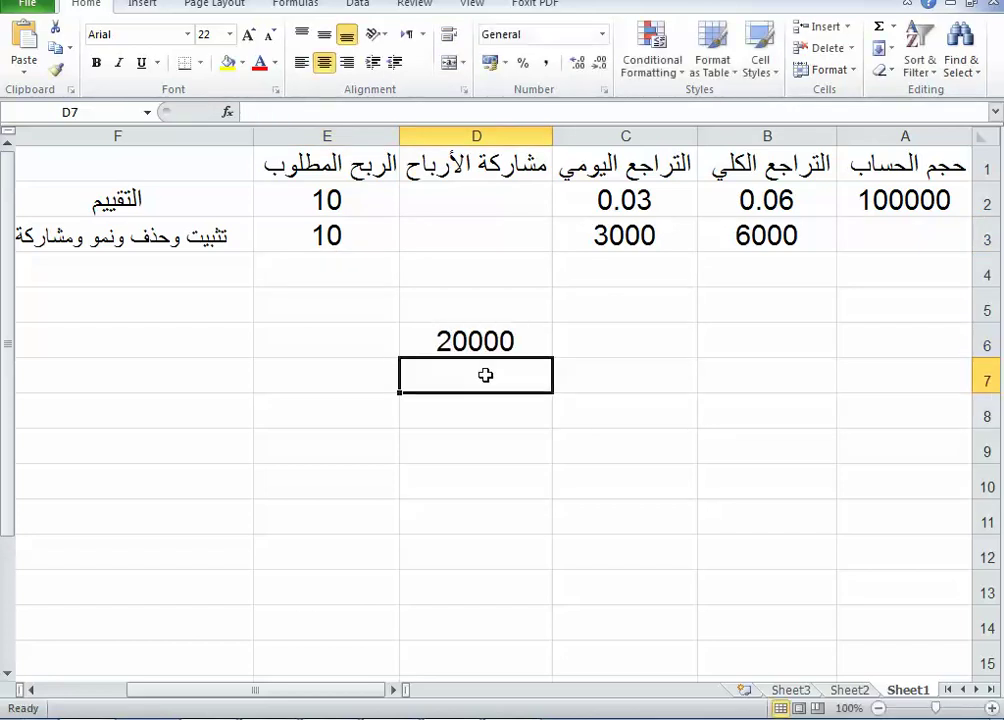
click(478, 345)
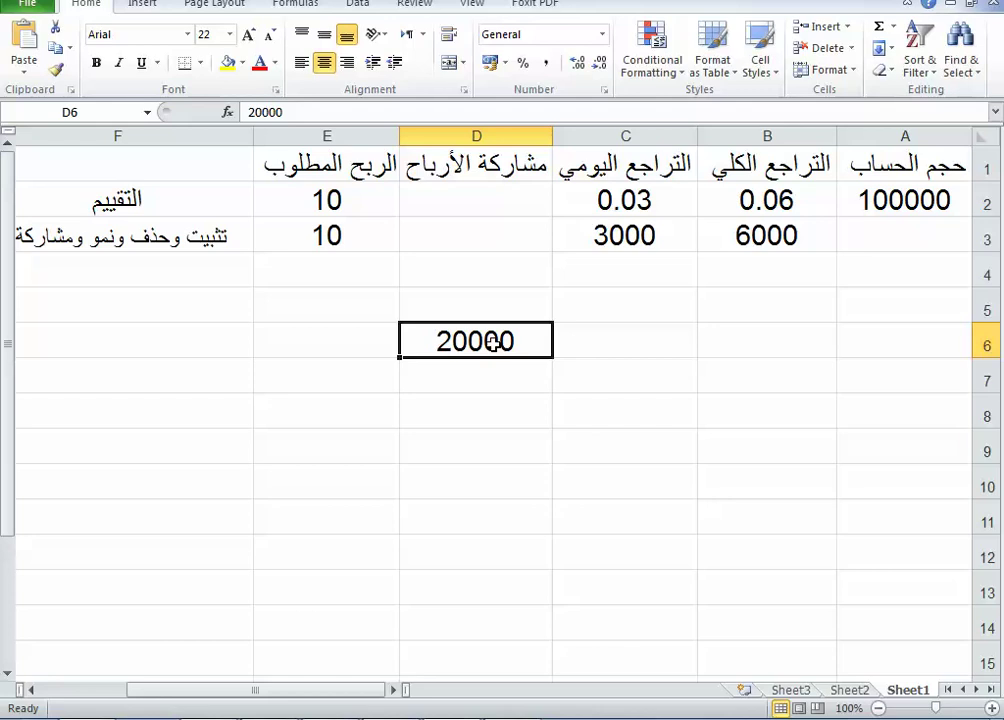
click(335, 242)
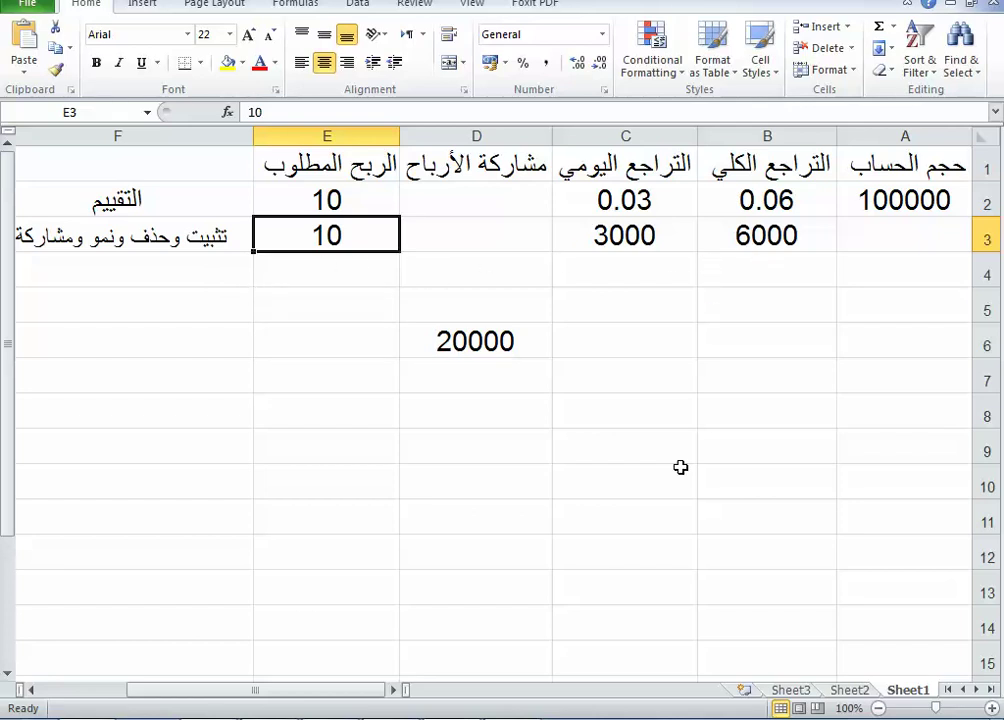
Enter 4000 in B9 and 0.8 in C9 for a profit-share example.
click(758, 448)
text(4000)
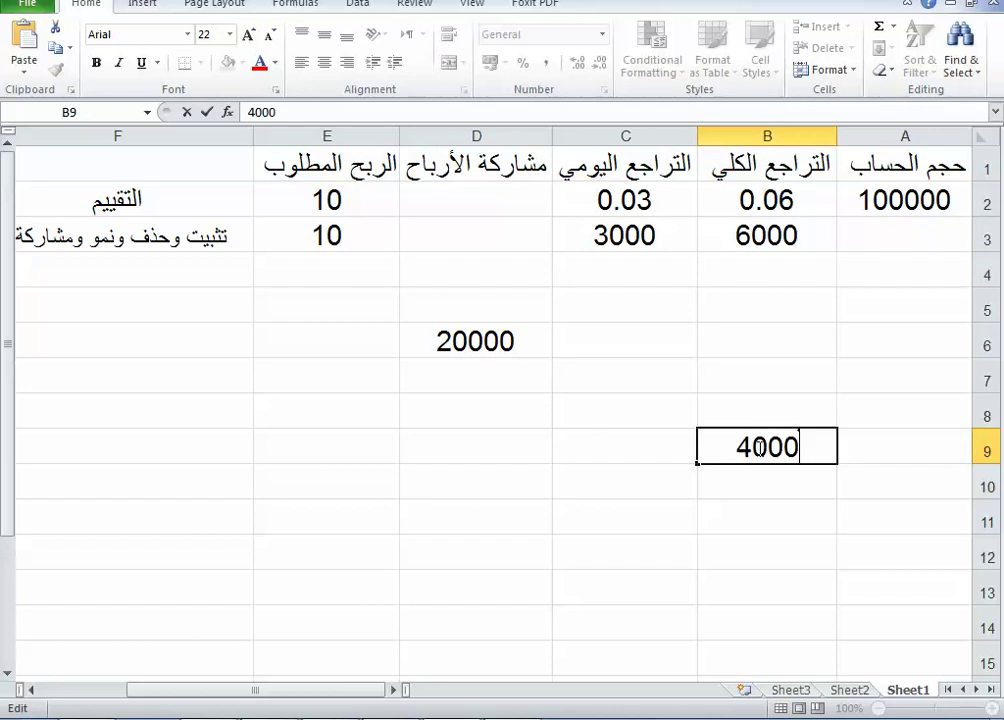
click(657, 449)
text(0.8)
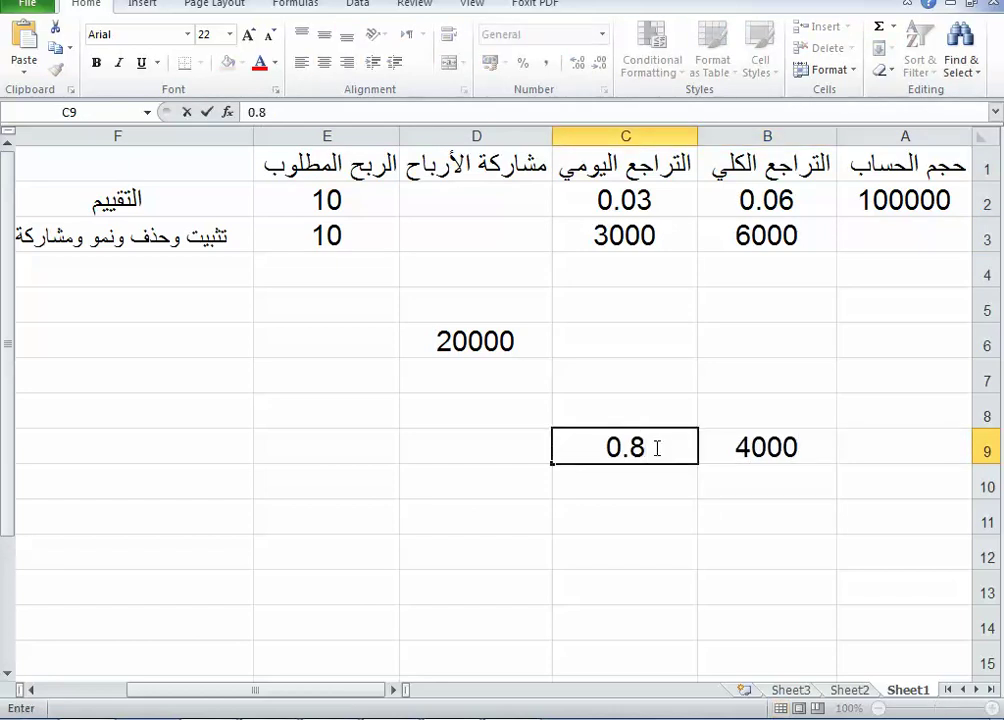
Calculate the profit share in D9 with the formula =B9*C9.
click(511, 453)
text(=)
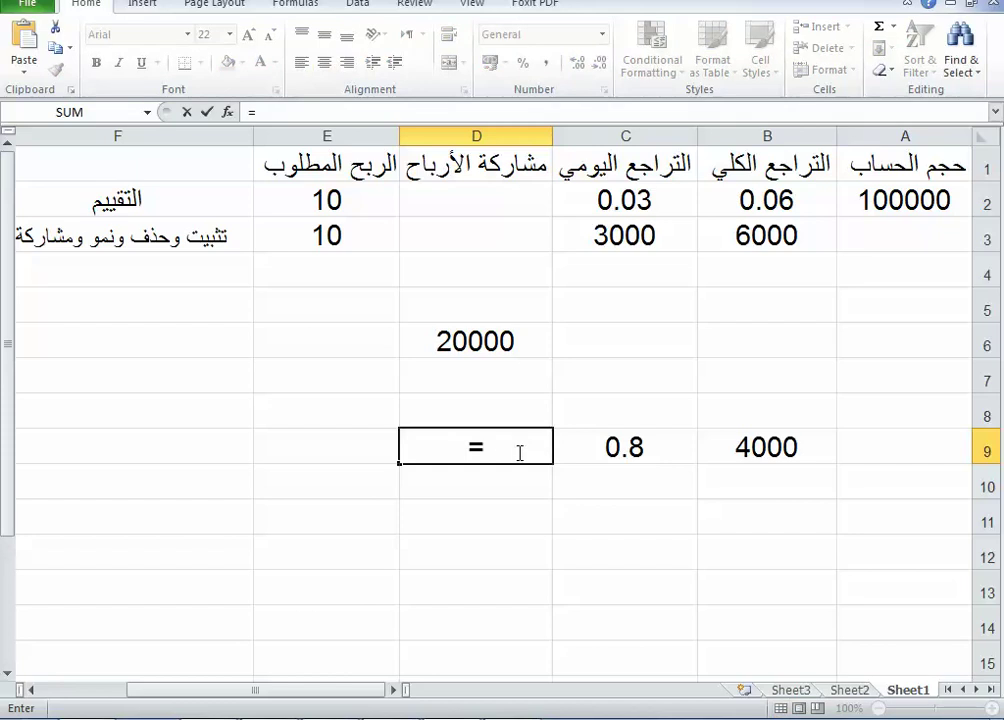
click(750, 450)
text(*)
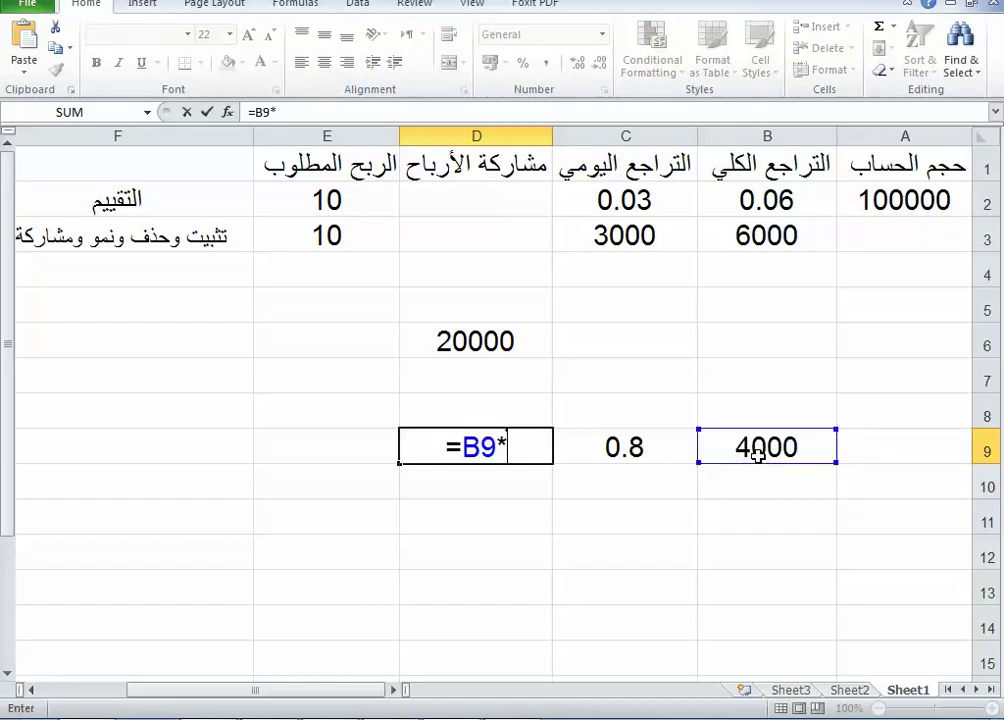
click(667, 453)
key(Return)
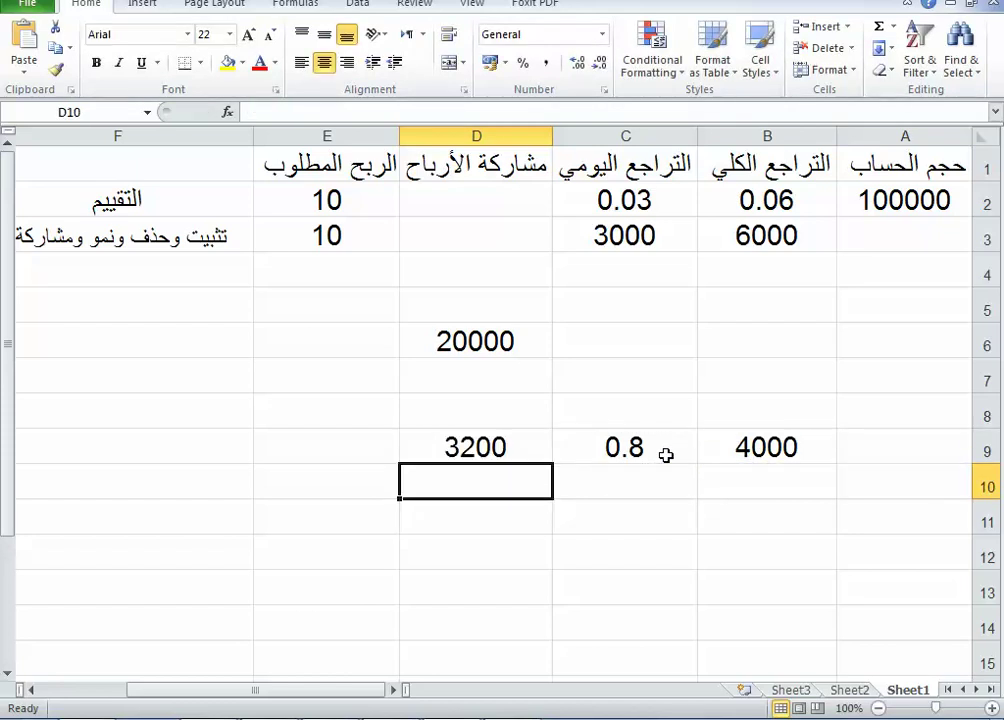
click(330, 199)
click(355, 238)
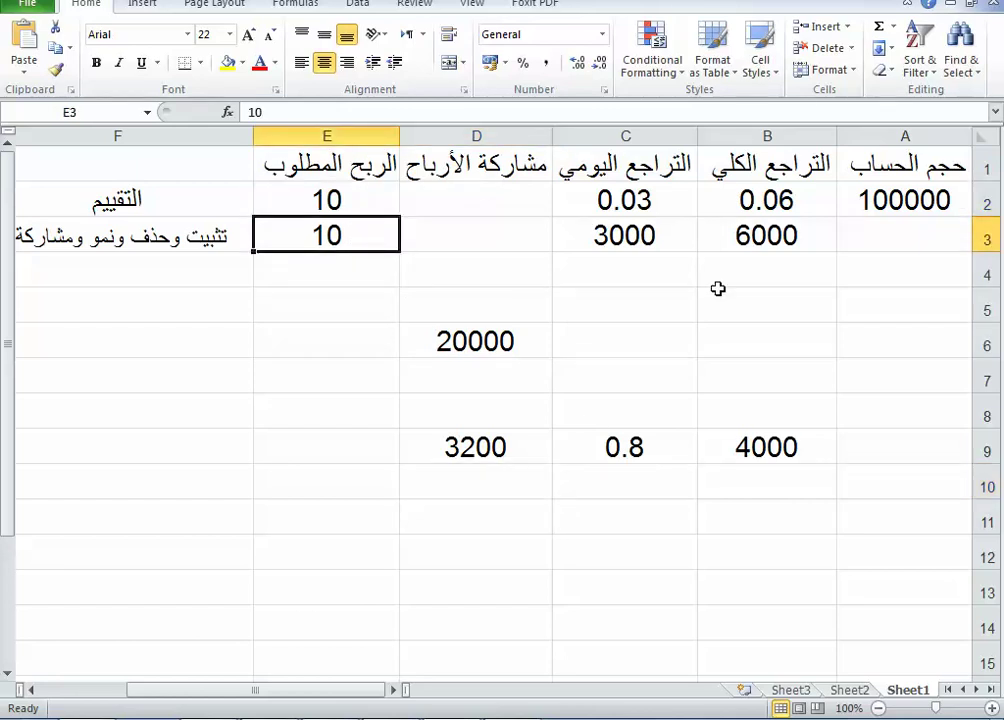
click(759, 449)
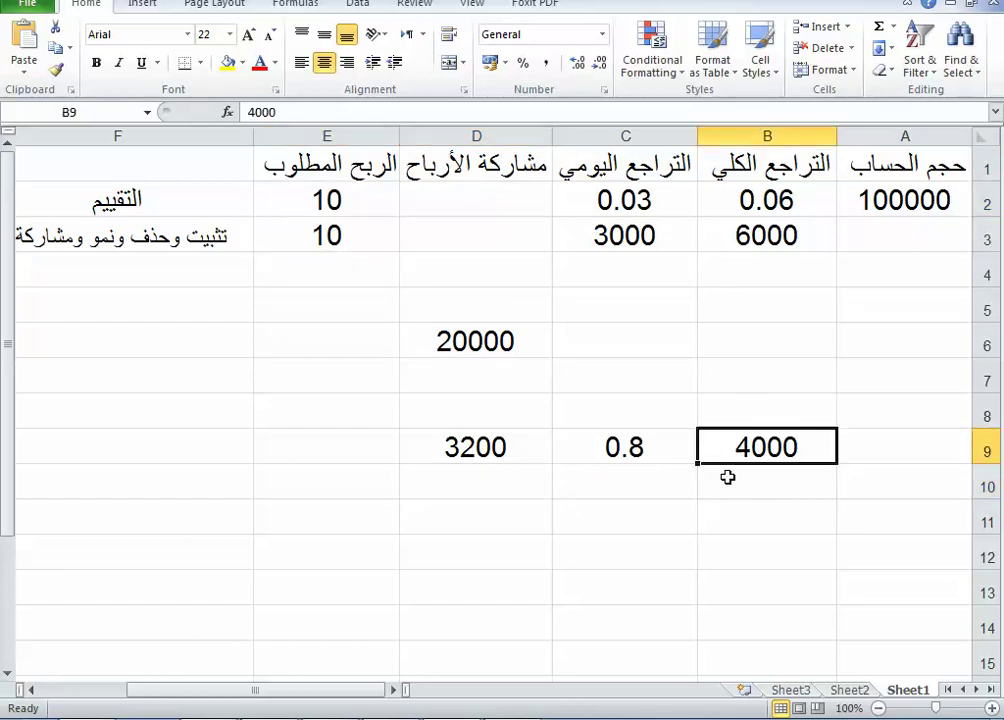
click(484, 455)
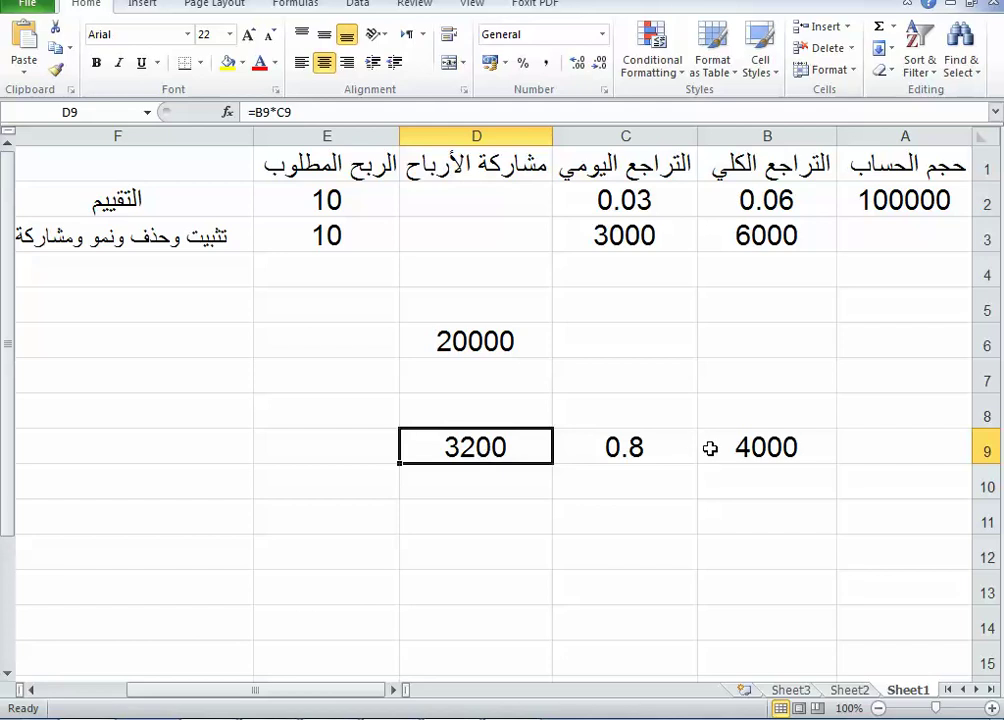
click(343, 201)
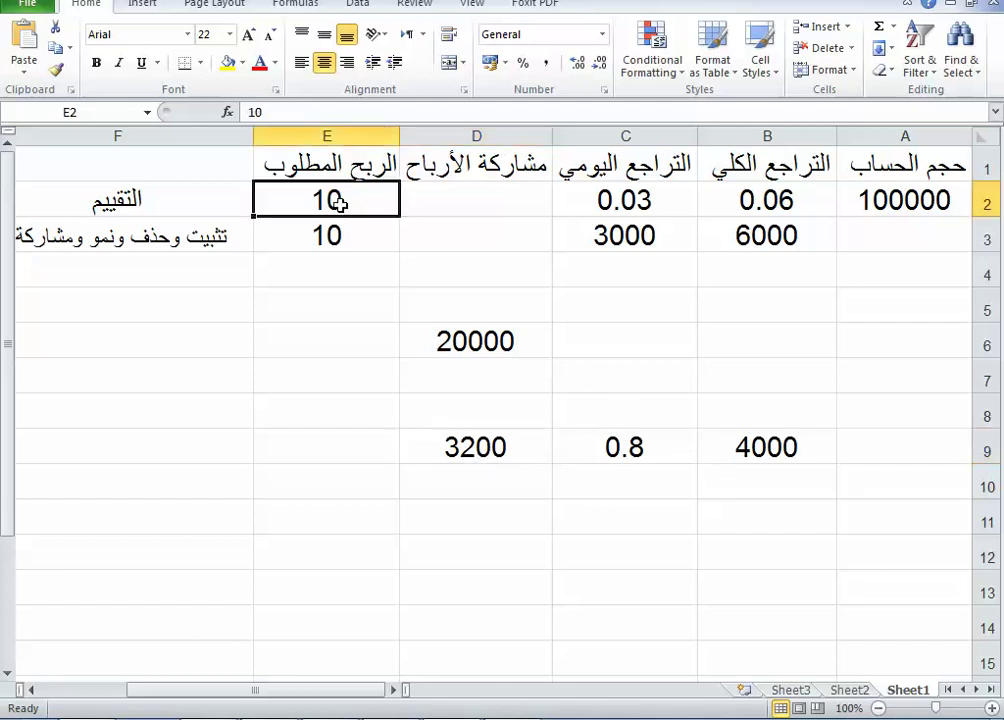
click(330, 251)
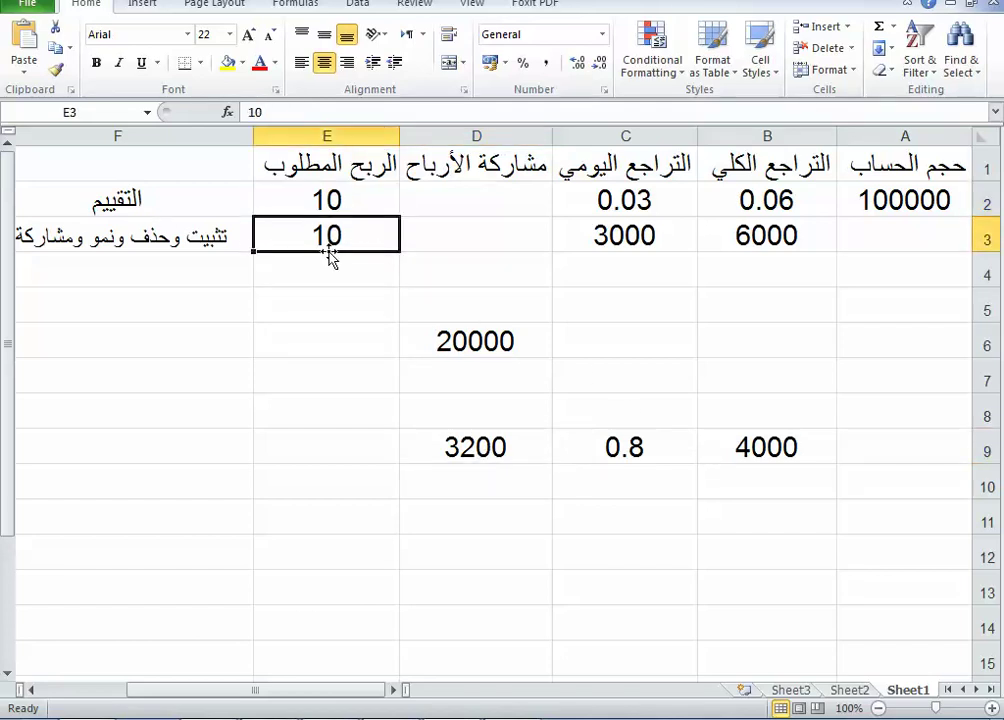
Clear the profit-share example from A9:D10 and enter 20000 in C9.
drag(849, 431, 440, 488)
key(Delete)
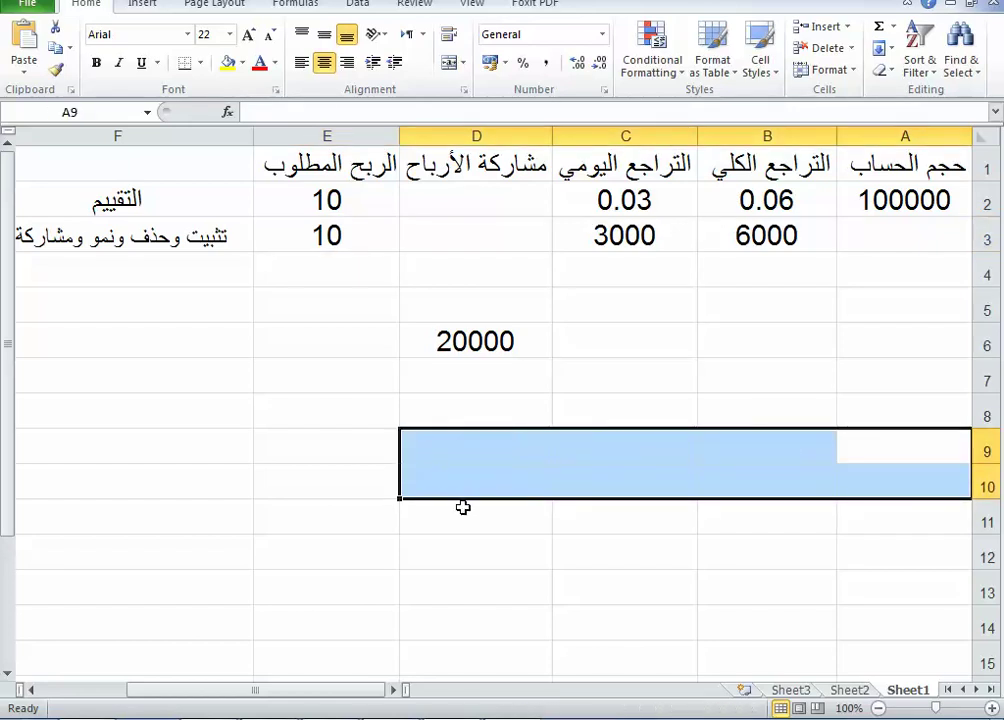
click(668, 457)
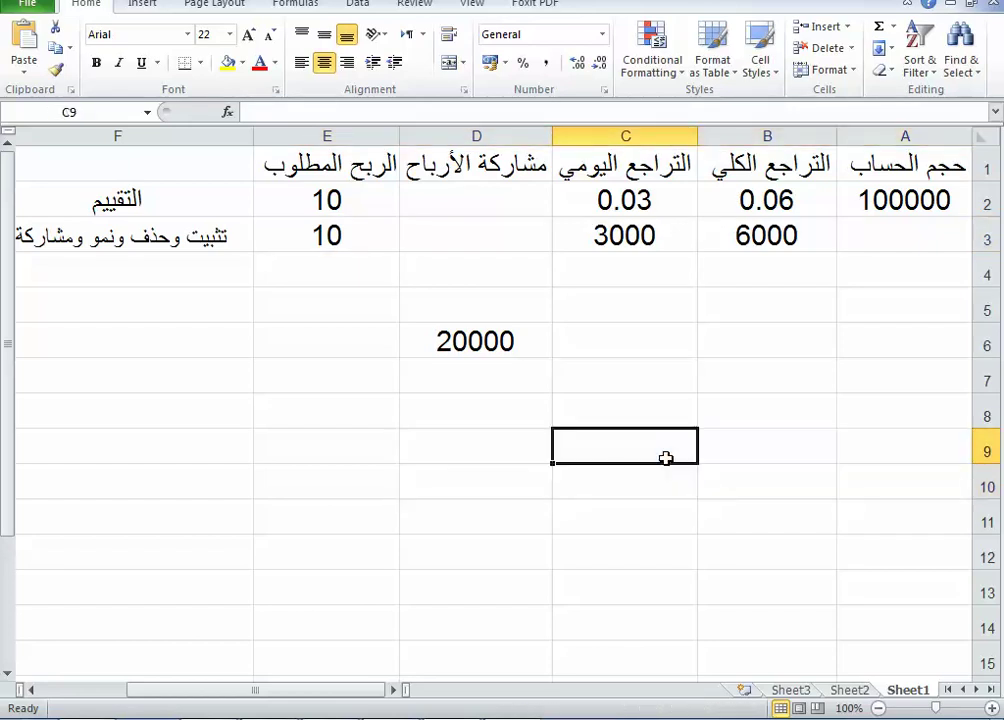
text(20000)
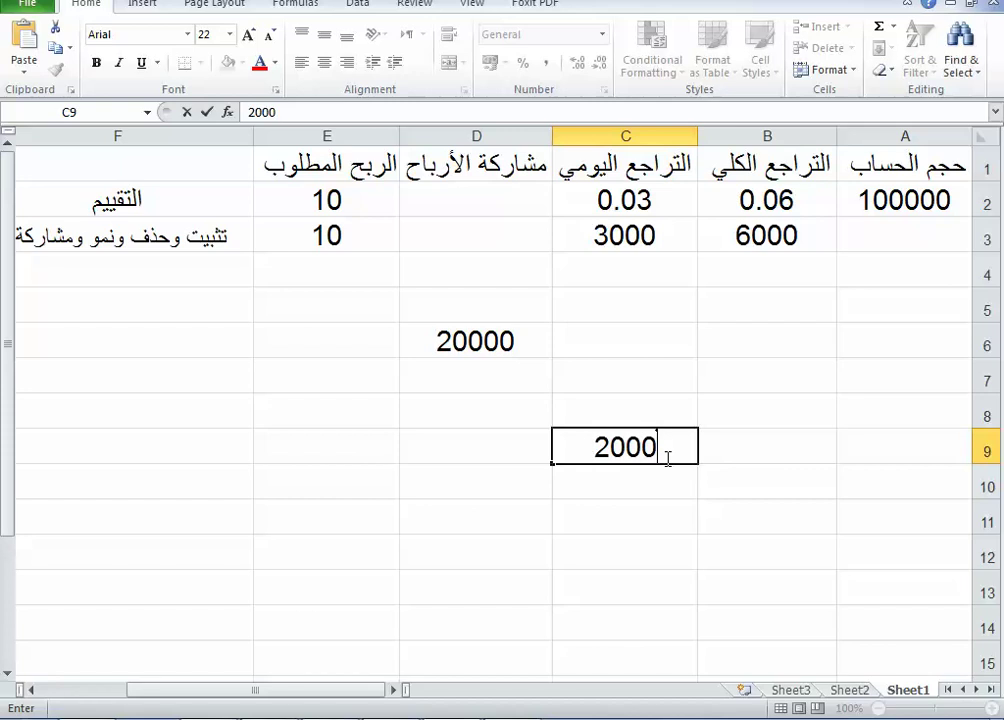
click(663, 502)
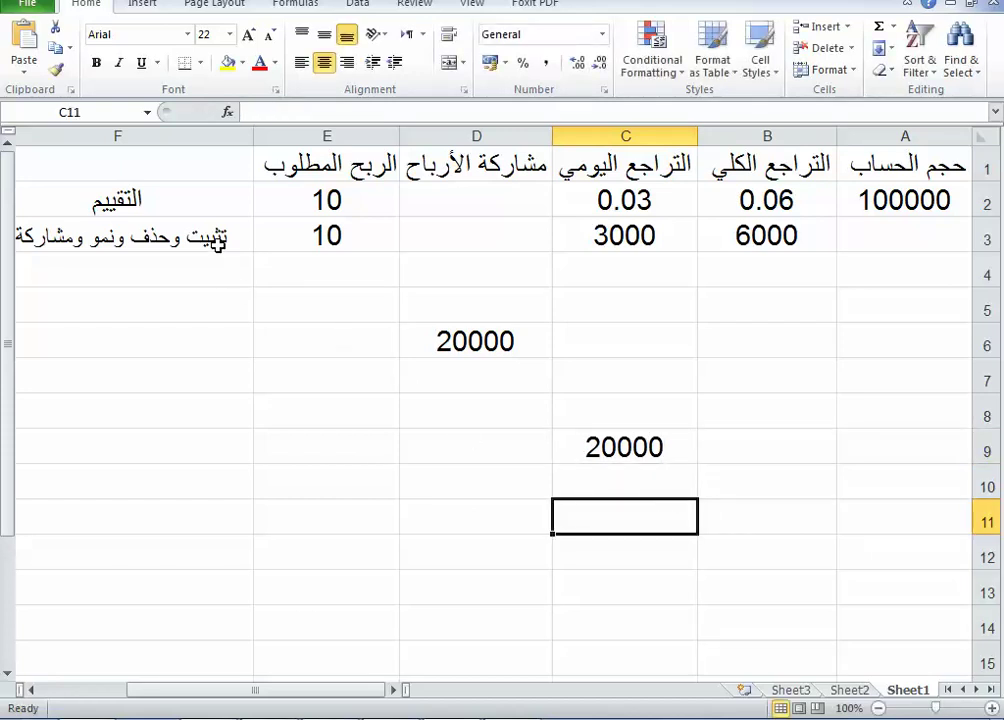
click(589, 448)
click(880, 205)
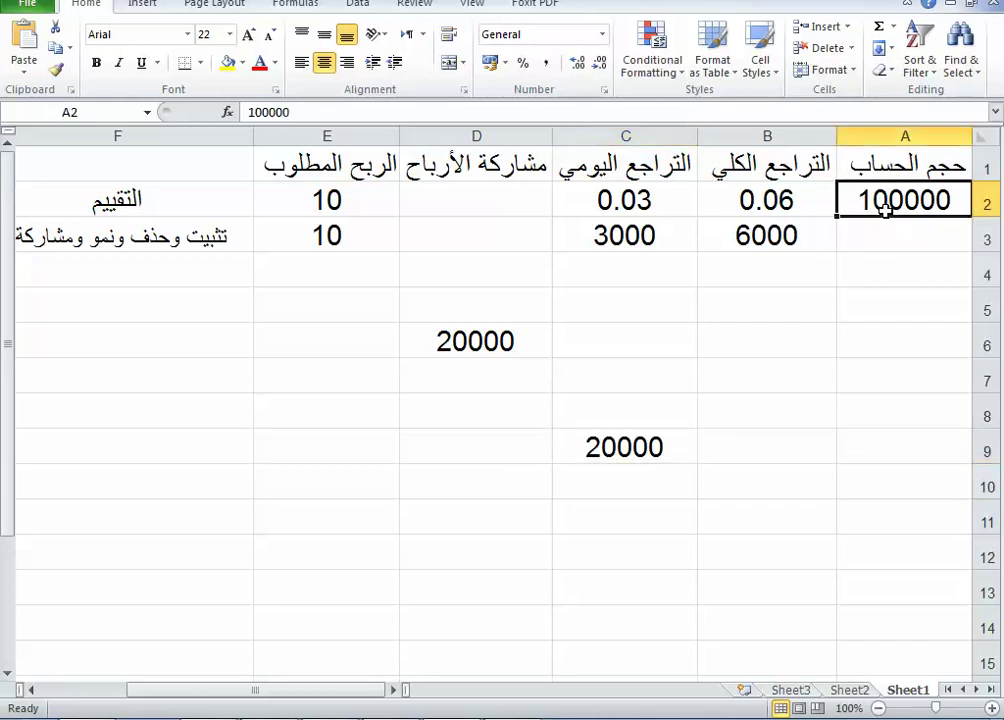
click(590, 446)
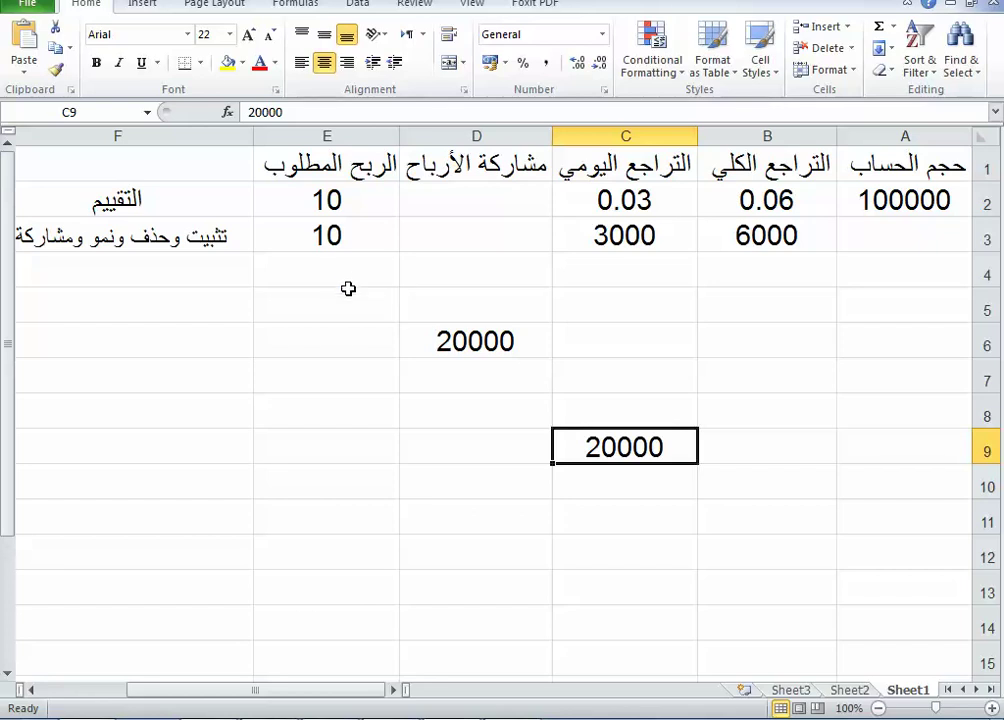
Enter 20000 in C10 and calculate its 90% profit share in D10 with the formula =C10*0.9.
click(631, 496)
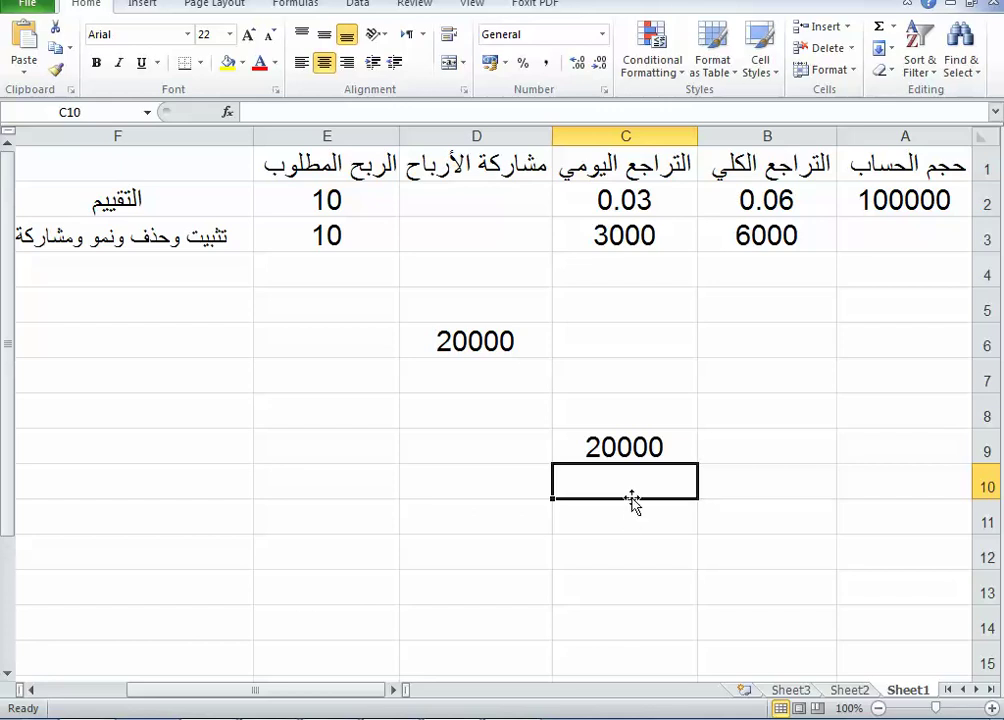
text(20000)
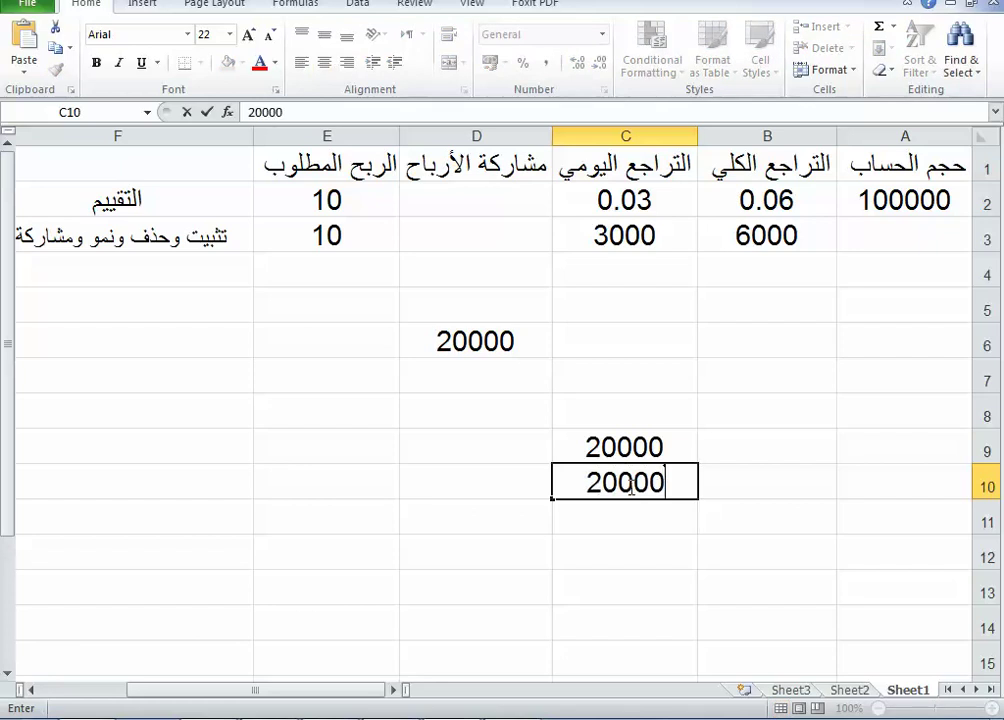
click(504, 483)
text(=)
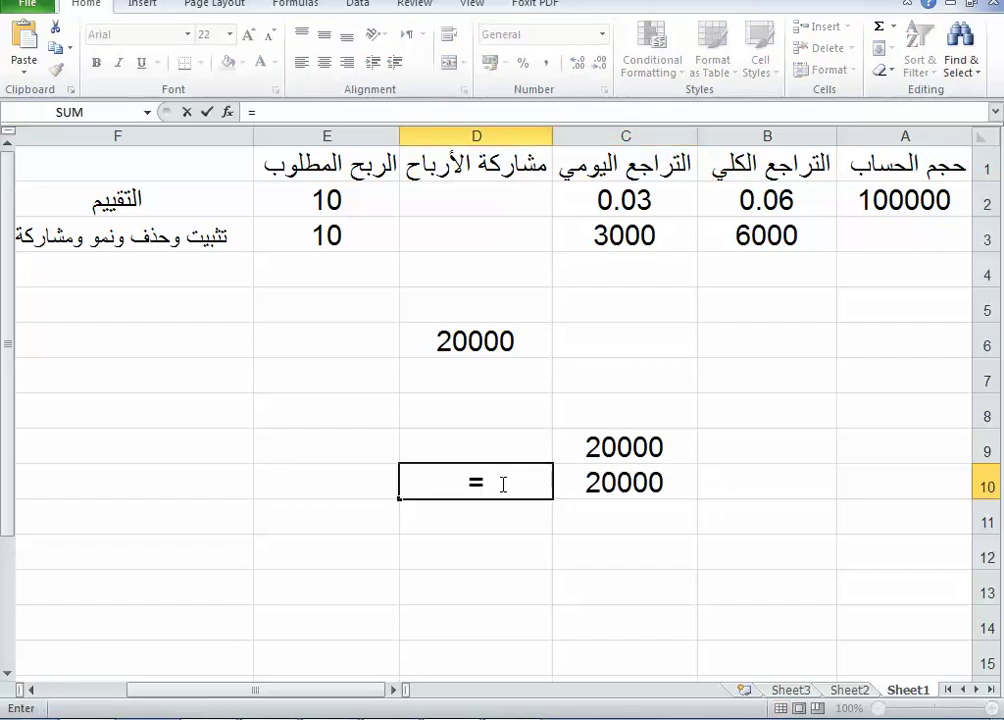
click(610, 486)
text(*.9)
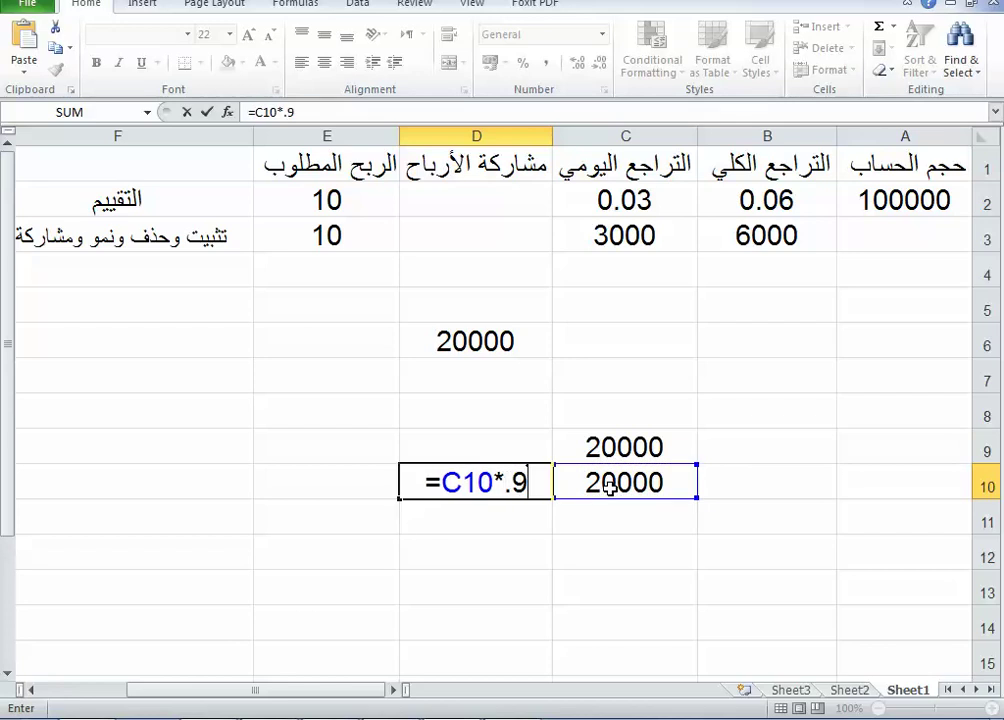
key(Return)
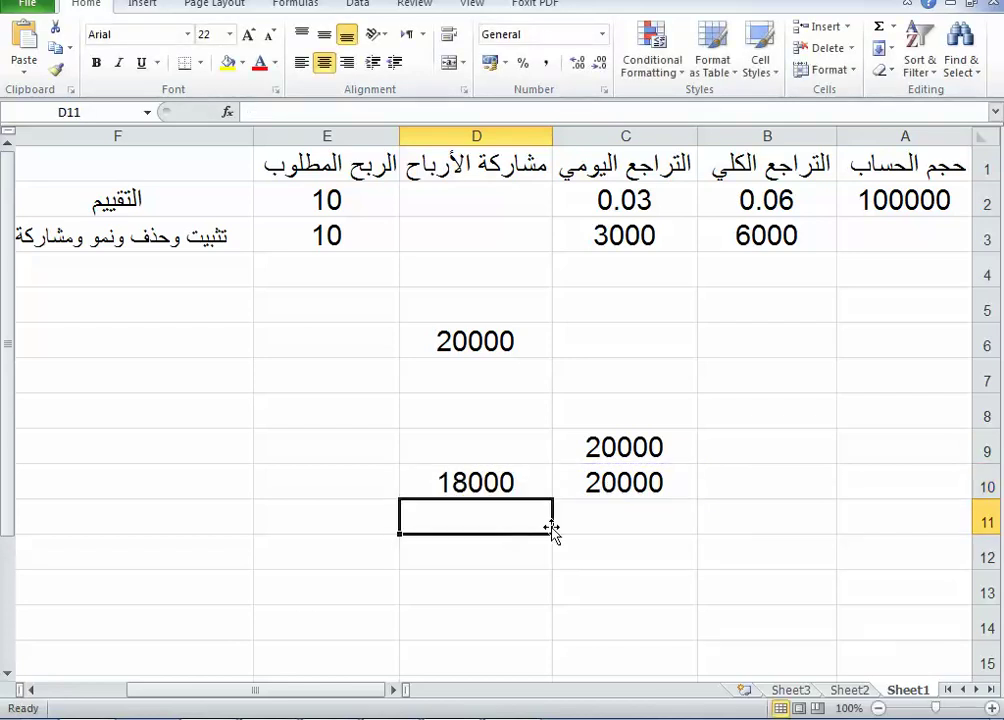
click(489, 490)
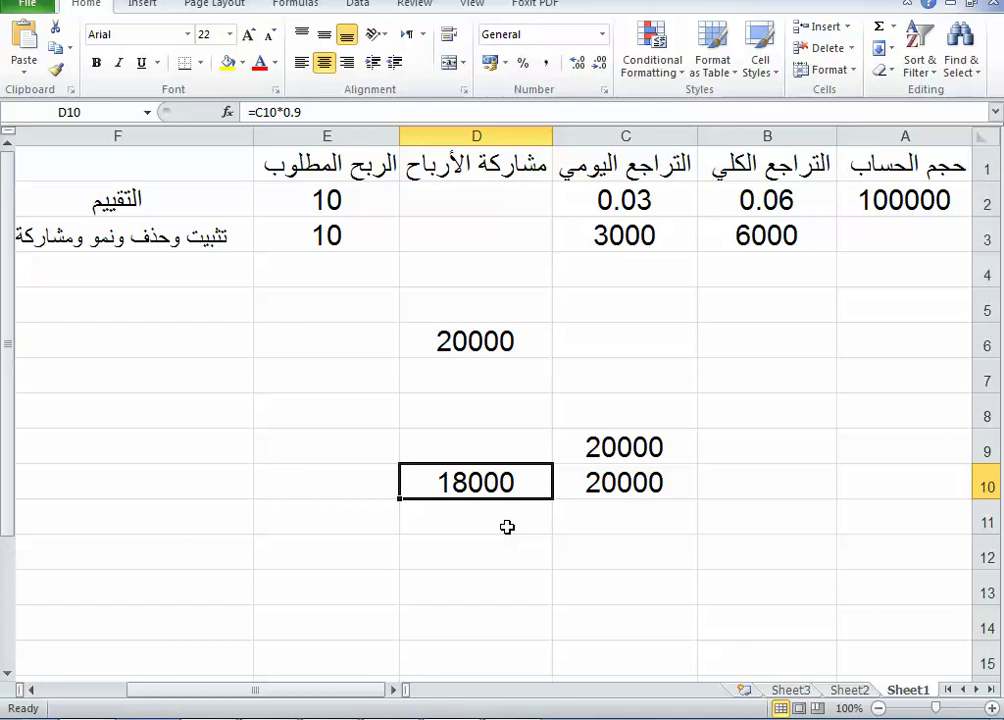
click(755, 234)
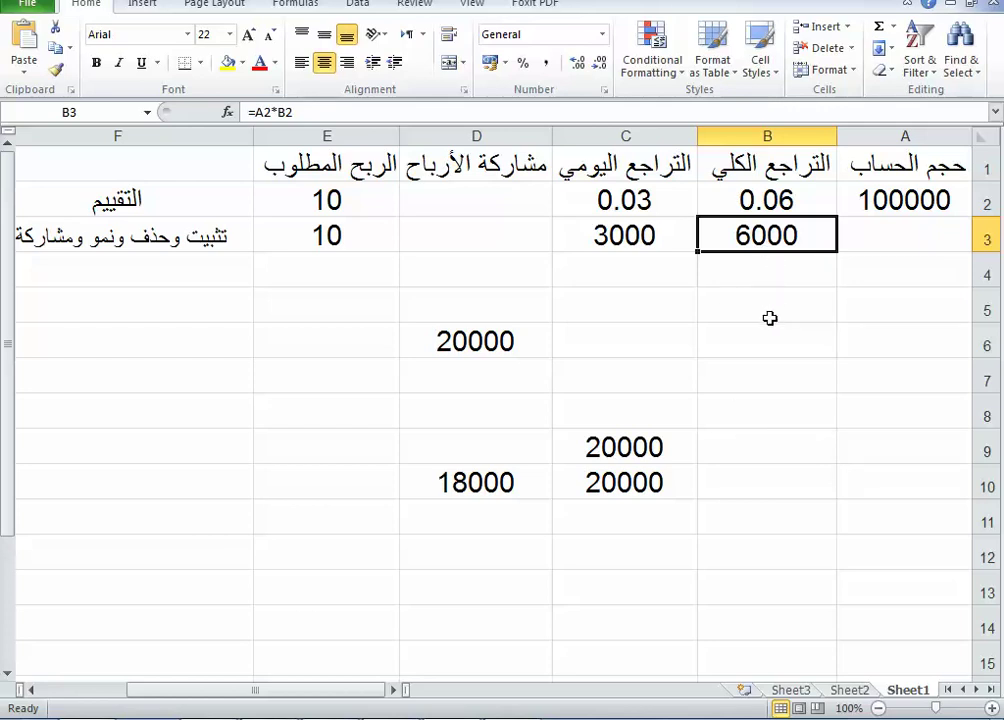
click(628, 253)
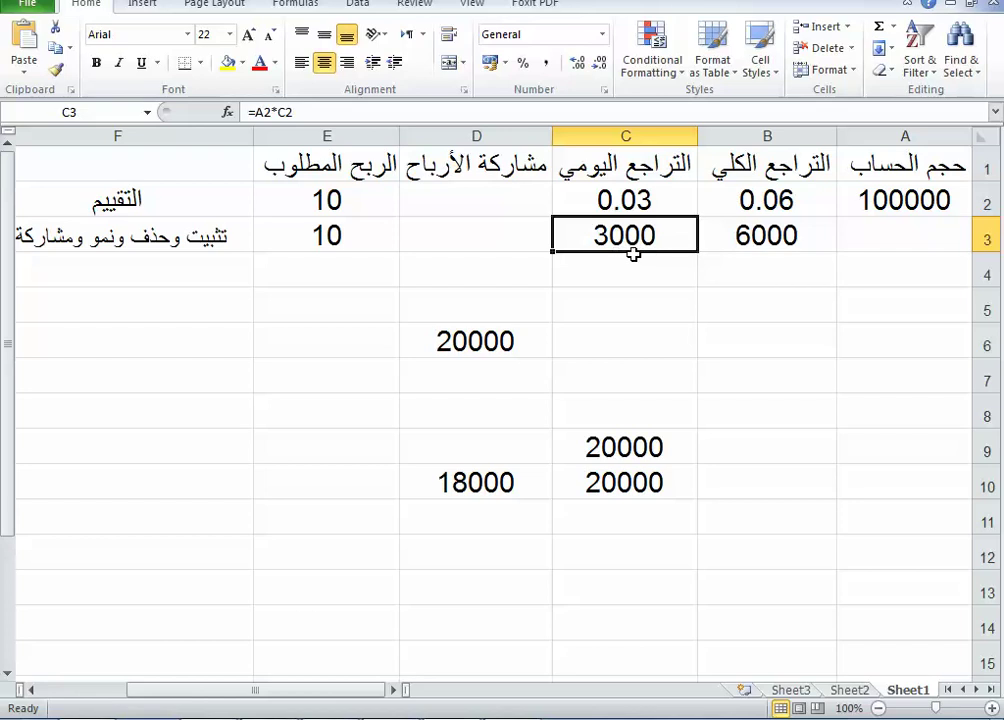
click(761, 249)
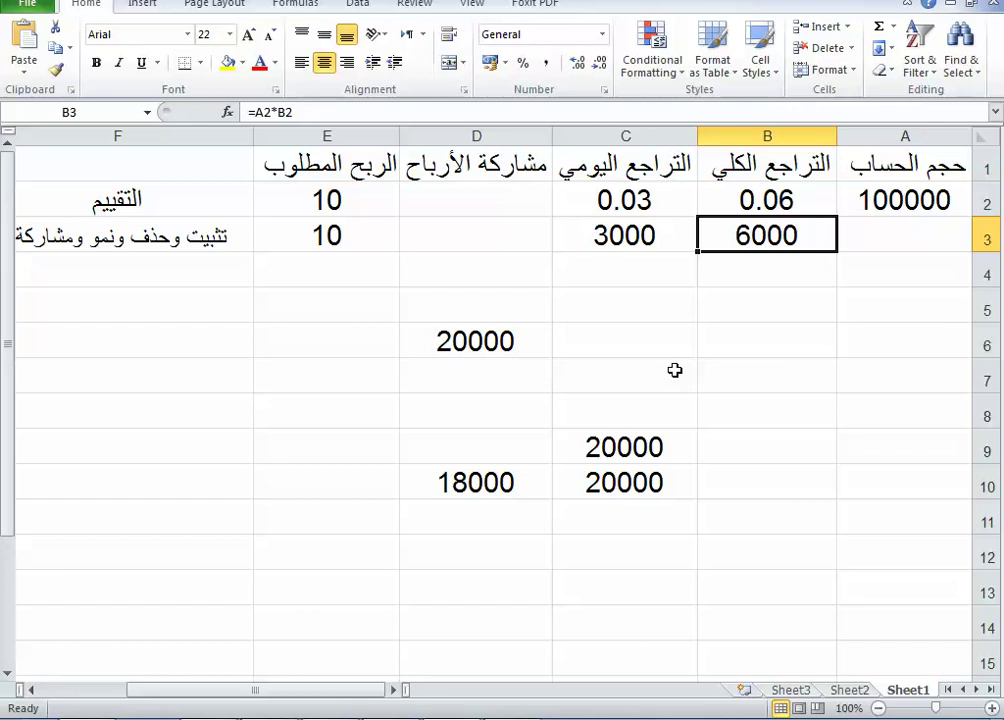
click(621, 449)
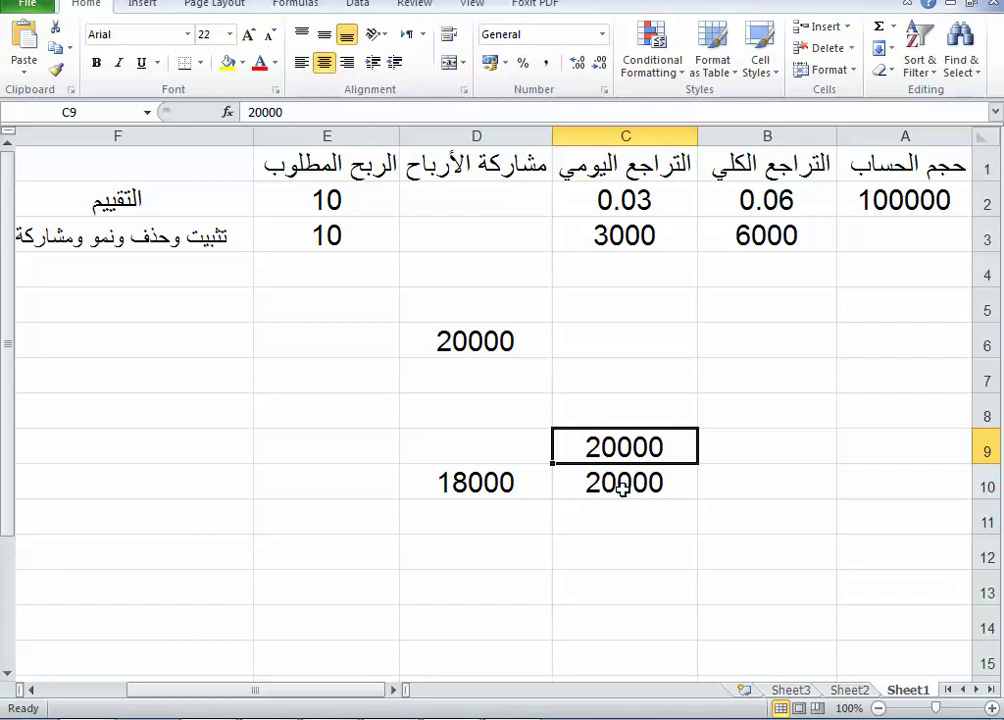
Change the profit amount in C10 to 15000 and check the profit share in D10.
click(634, 478)
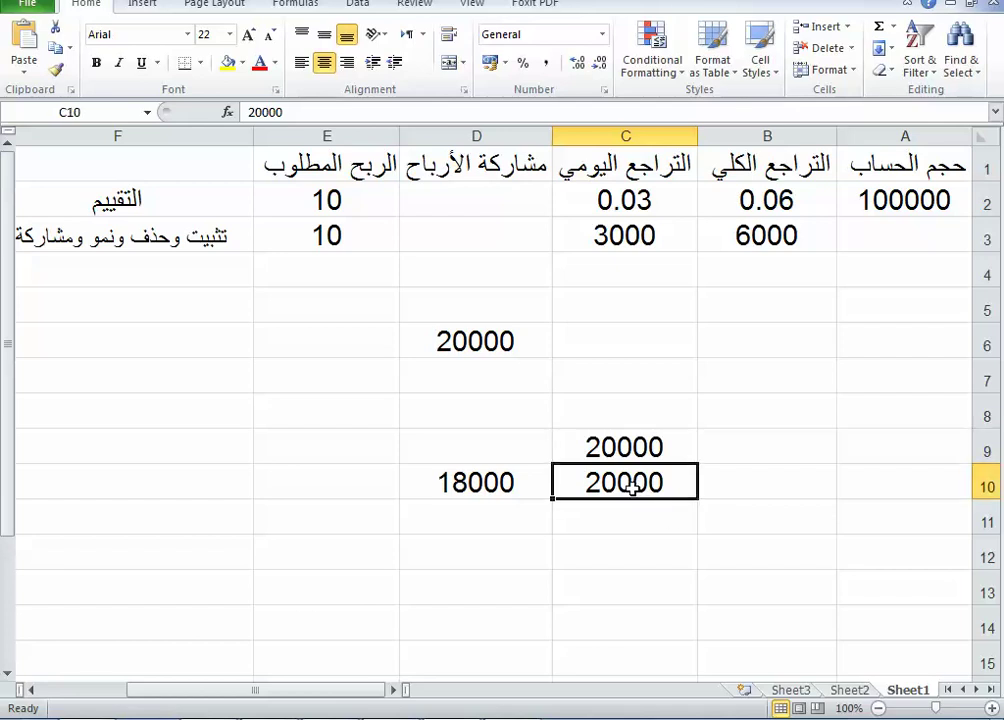
double_click(636, 478)
double_click(600, 484)
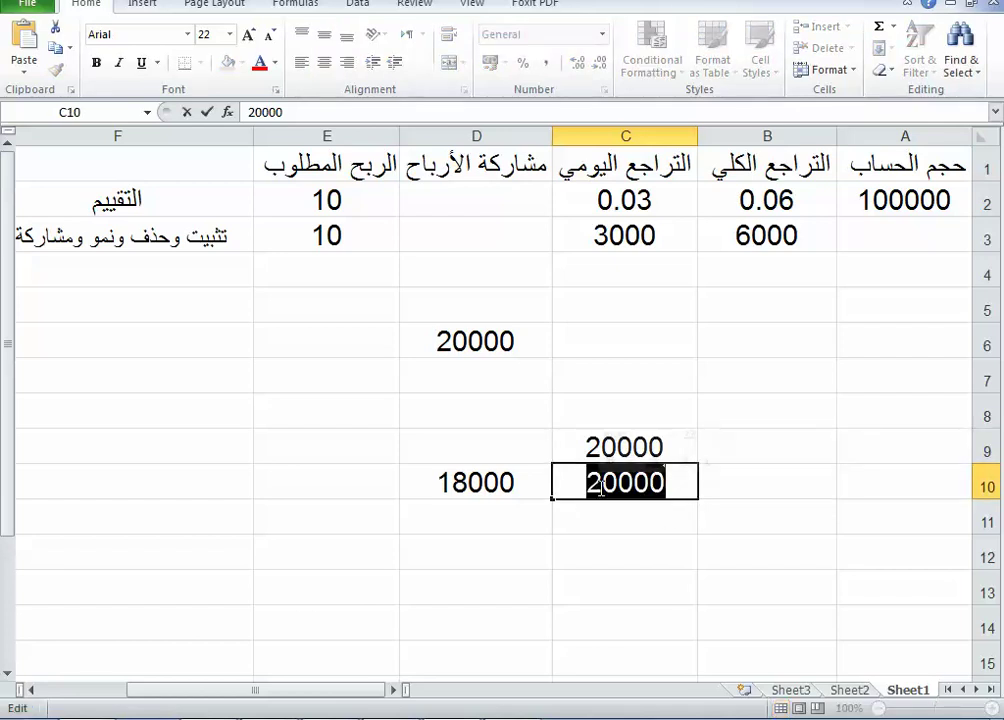
key(BackSpace)
text(15000)
key(Return)
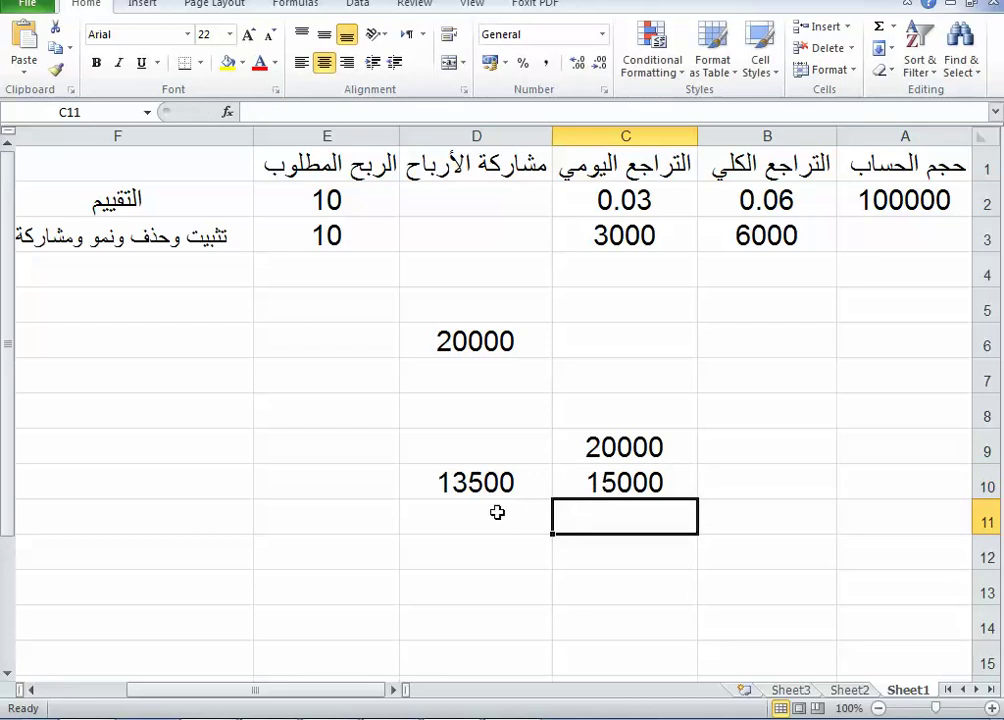
click(506, 482)
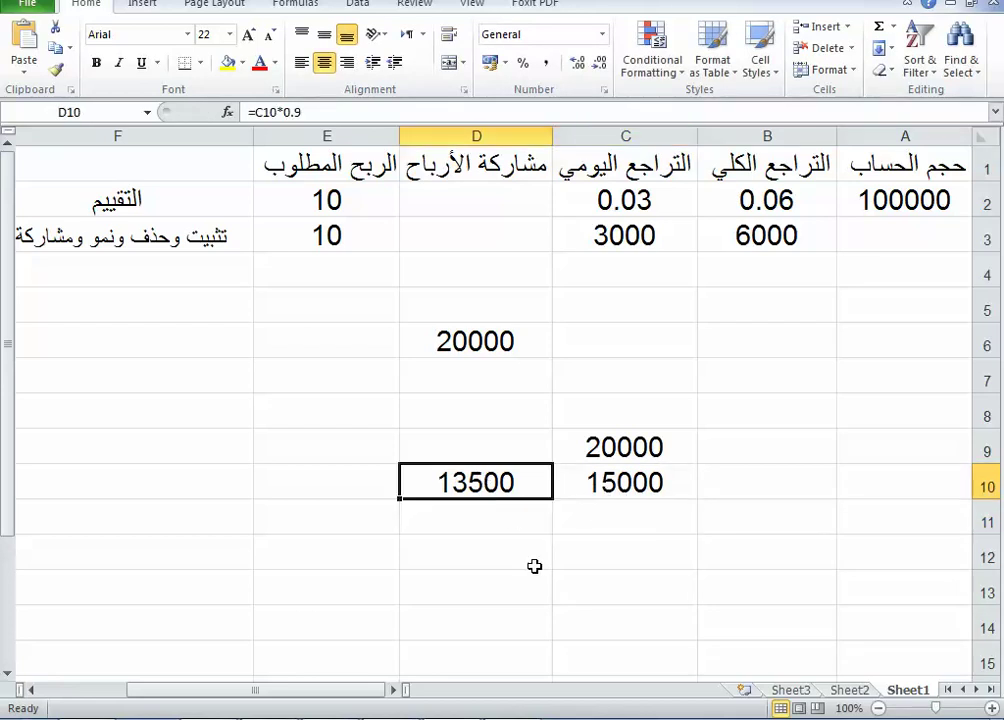
Enter 5000 in B9, beside the 20000 example amount.
click(638, 449)
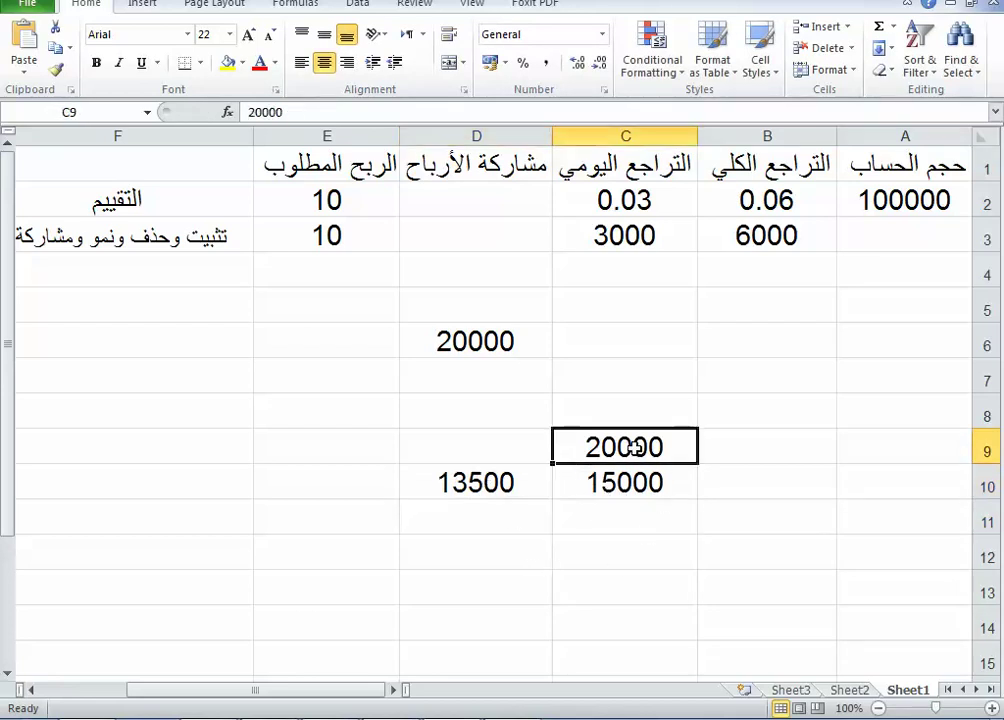
click(765, 455)
double_click(765, 455)
text(5000)
click(753, 494)
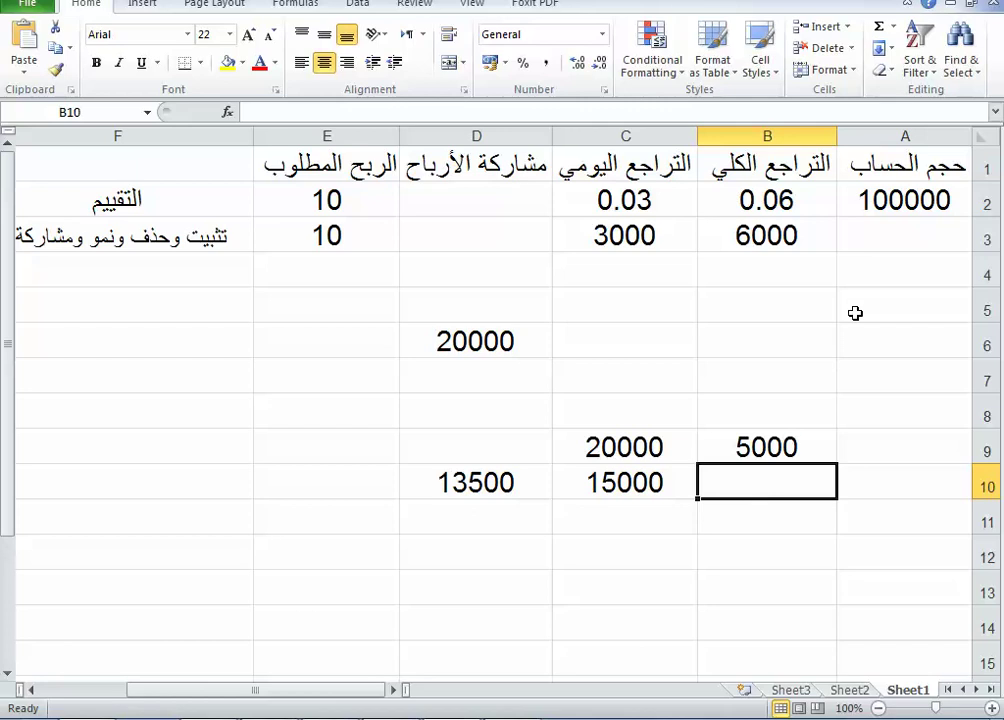
Enter 100000 in C12 and 90000 in D12 as a further profit-share example.
click(905, 199)
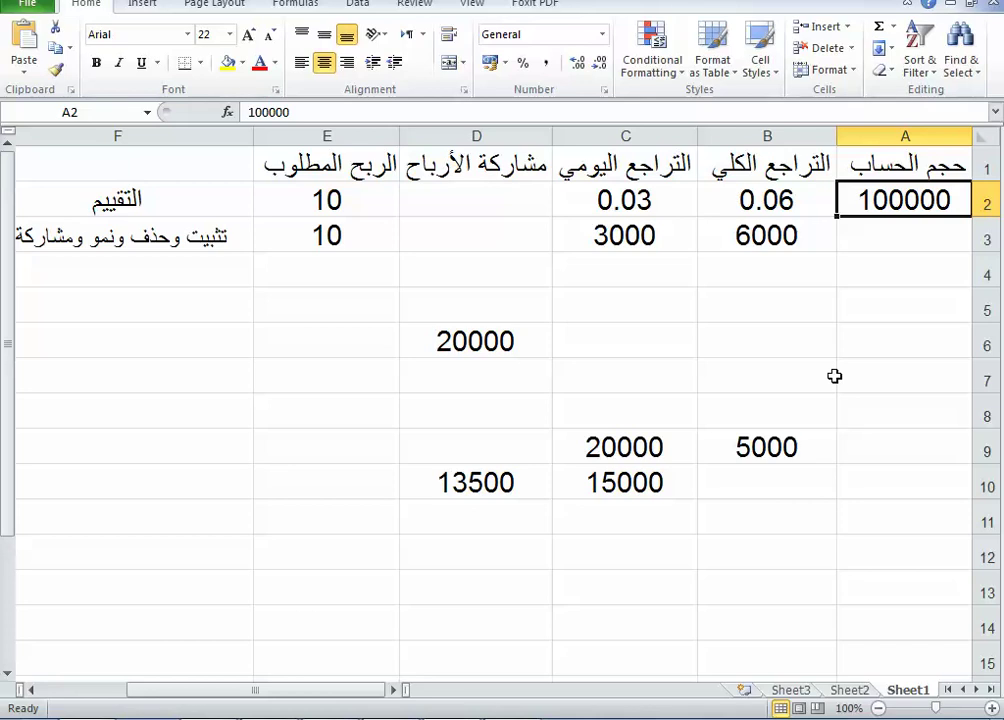
double_click(645, 551)
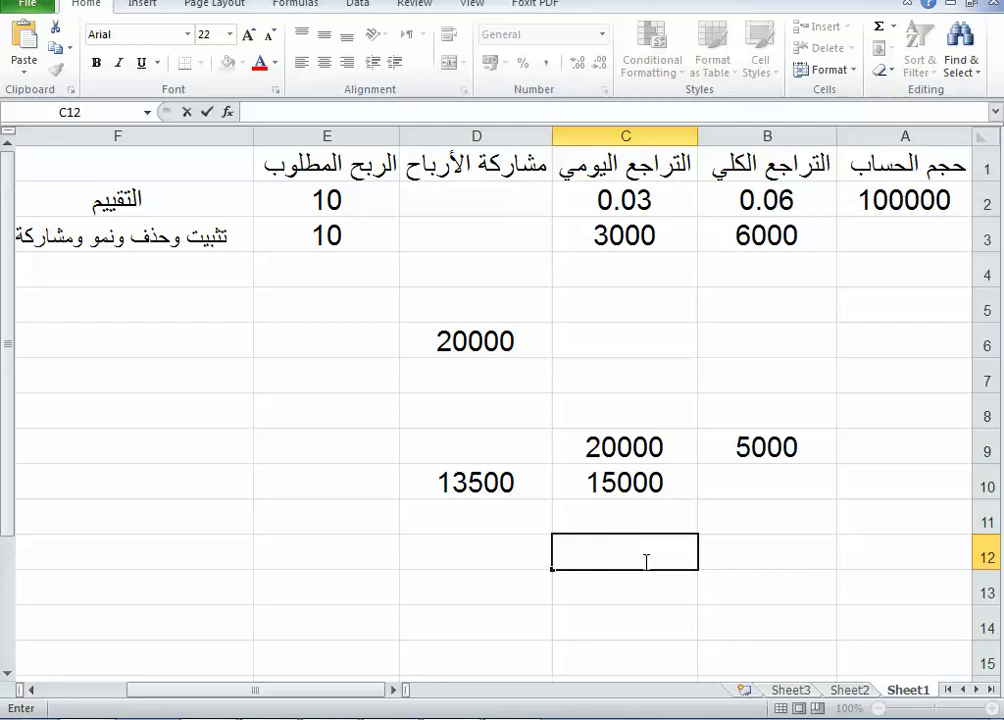
text(10000)
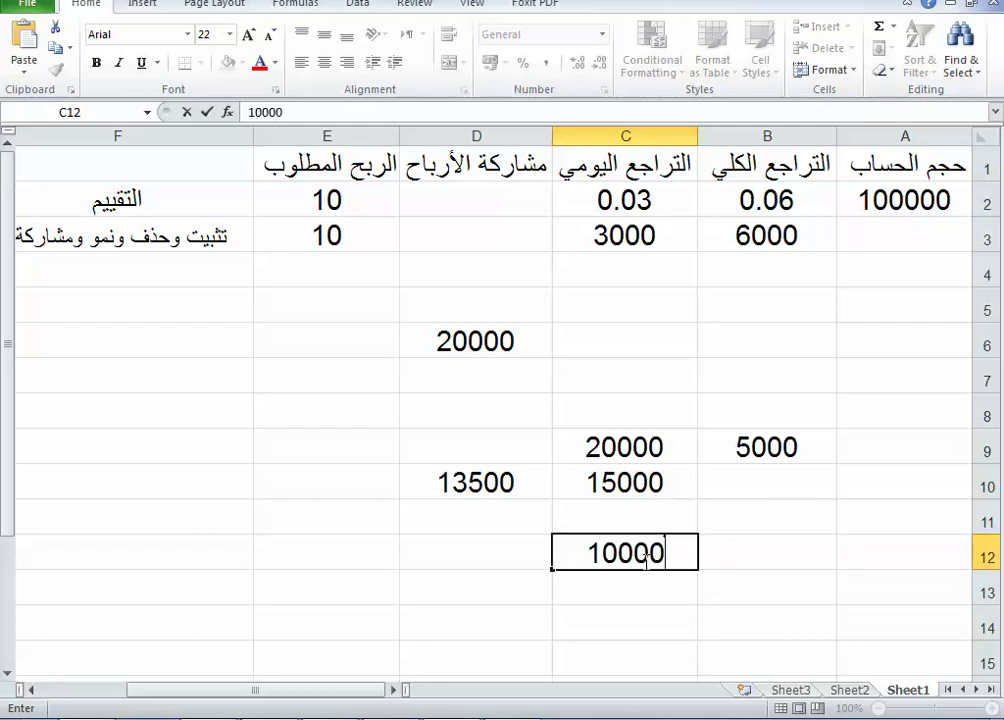
text(0)
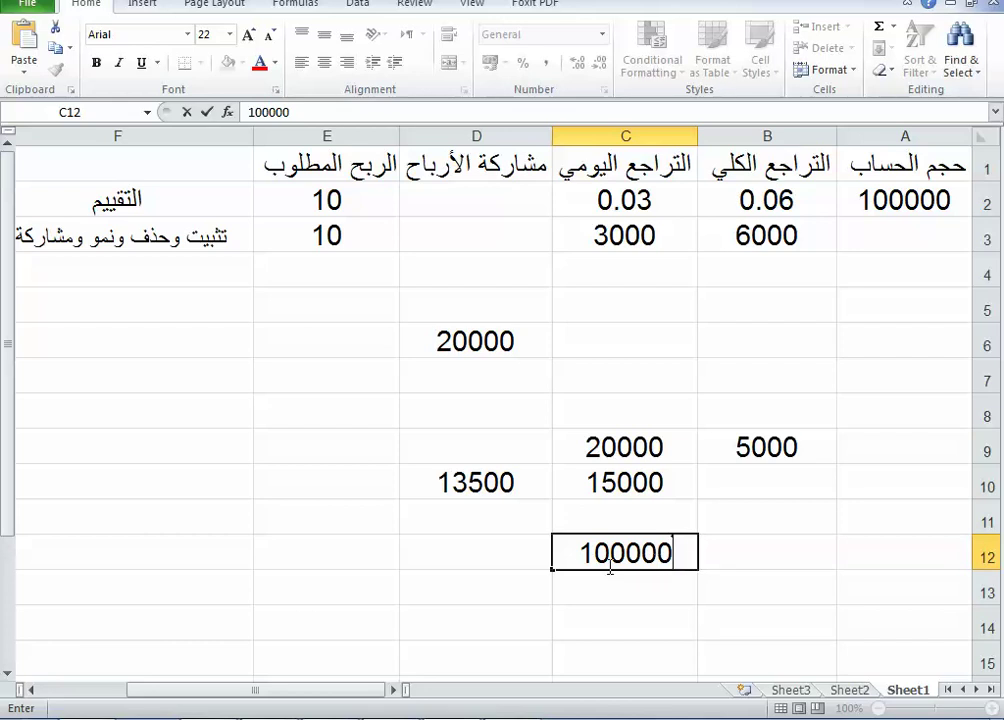
click(450, 555)
text(90000)
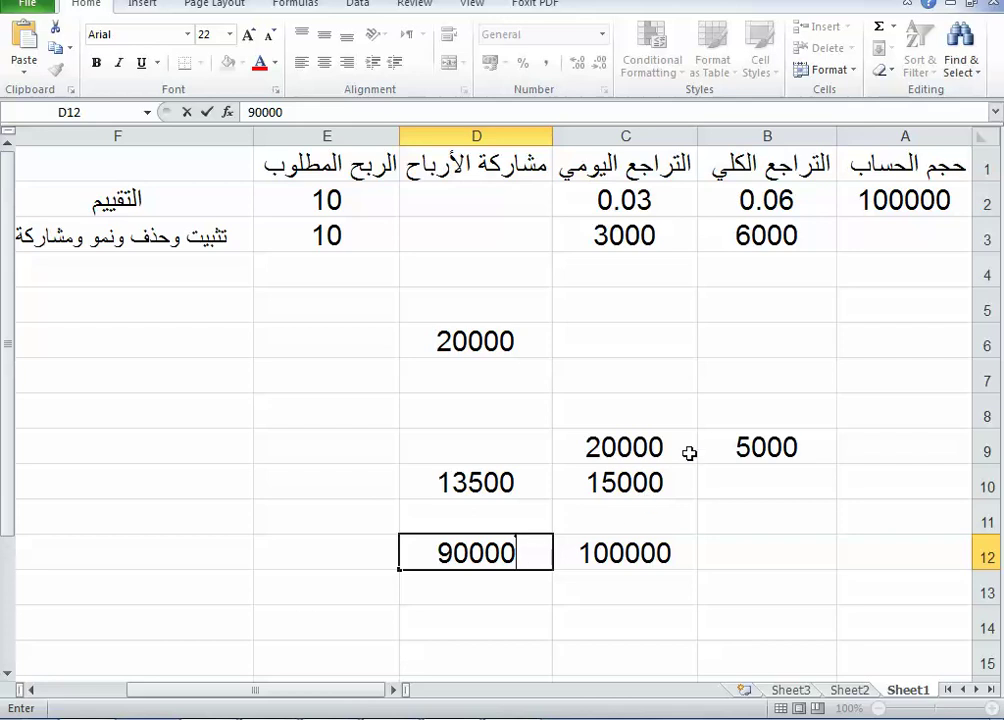
Clear all the example values from the range A6:E13.
mouse_move(888, 352)
mouse_down()
mouse_move(887, 343)
mouse_move(580, 357)
mouse_move(388, 532)
mouse_move(384, 574)
mouse_up()
key(Delete)
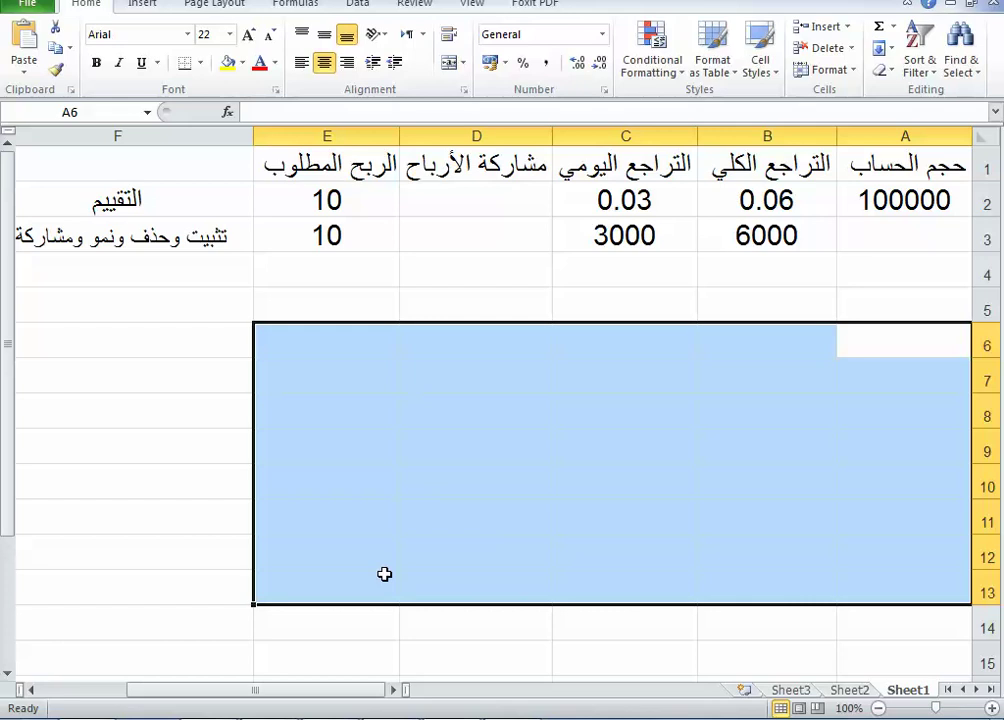
click(762, 172)
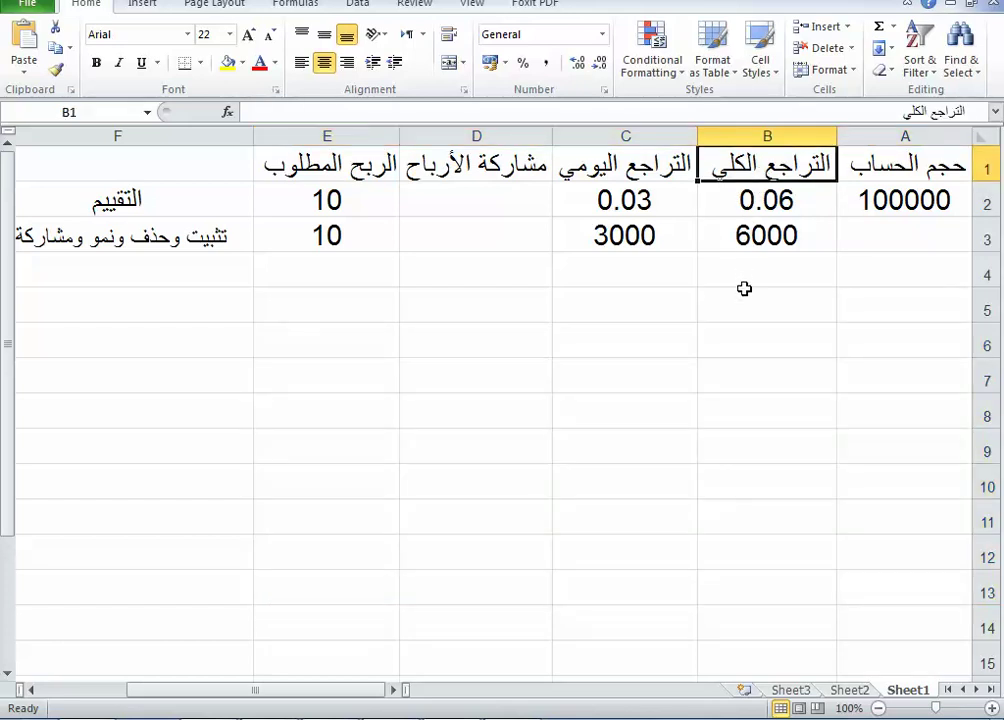
click(702, 372)
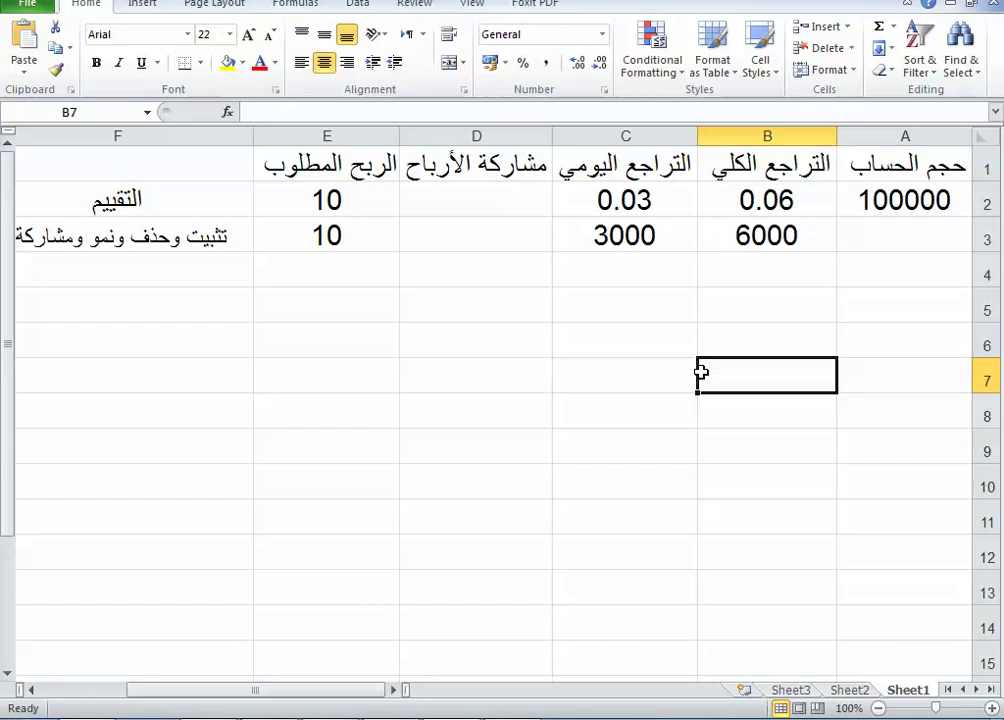